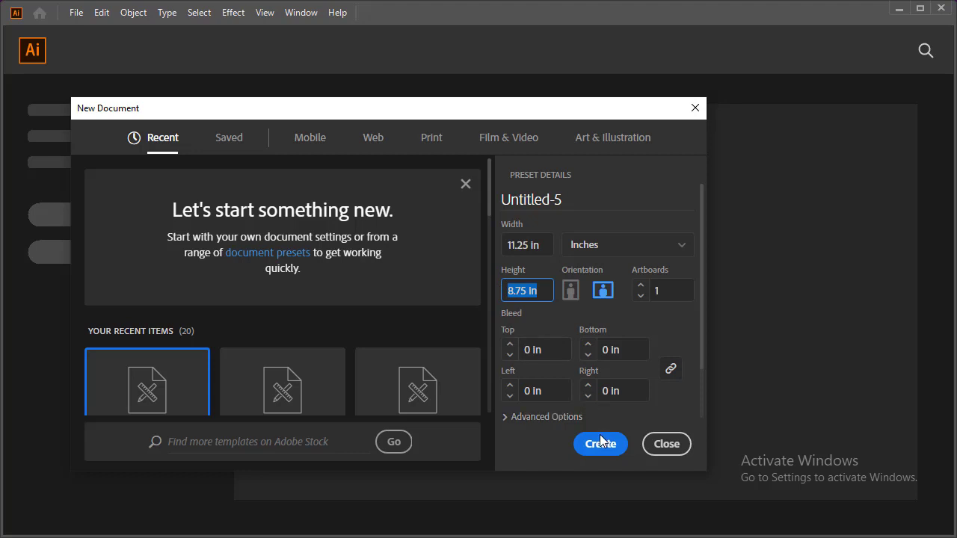
Create the 11.25 × 8.75 in landscape document with RGB colour mode and High (300 ppi) raster effects
left_click(568, 417)
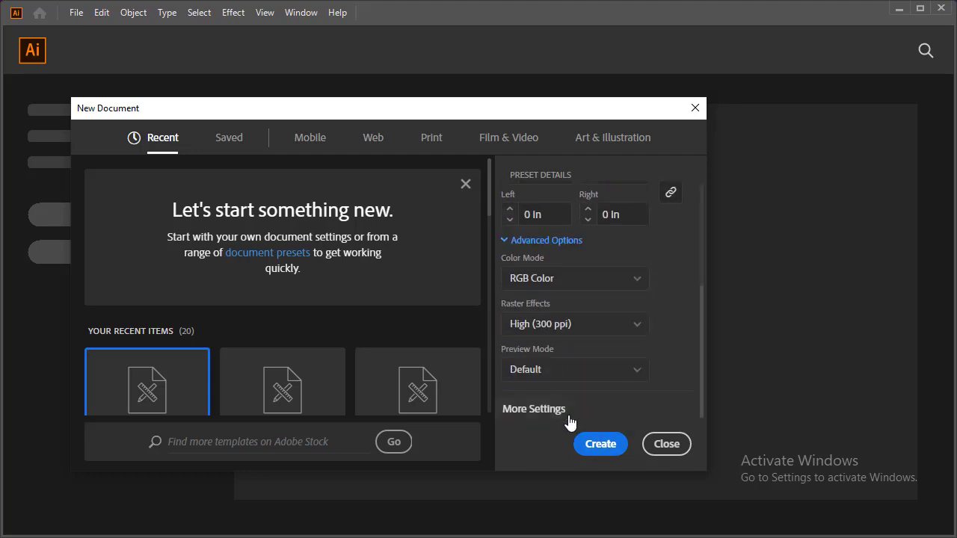
left_click(634, 281)
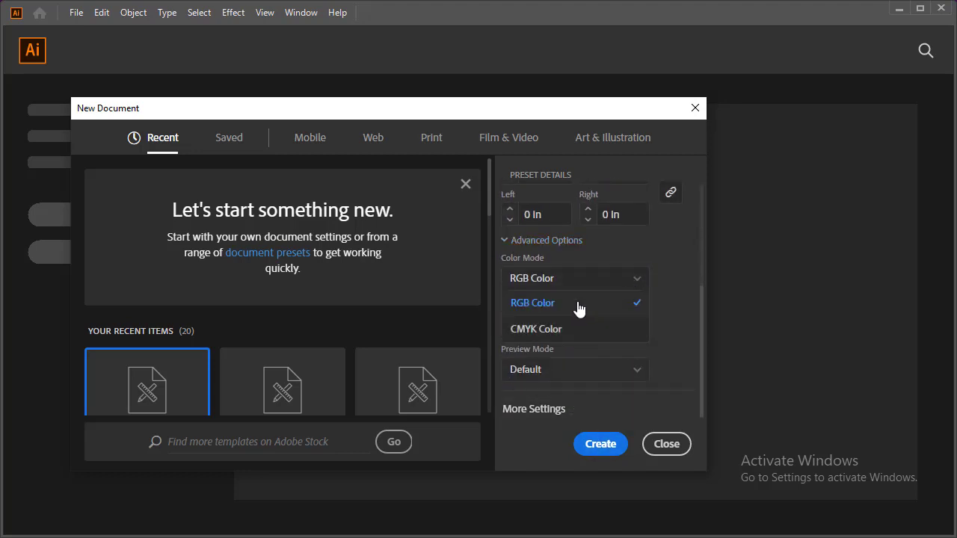
left_click(578, 303)
left_click(637, 326)
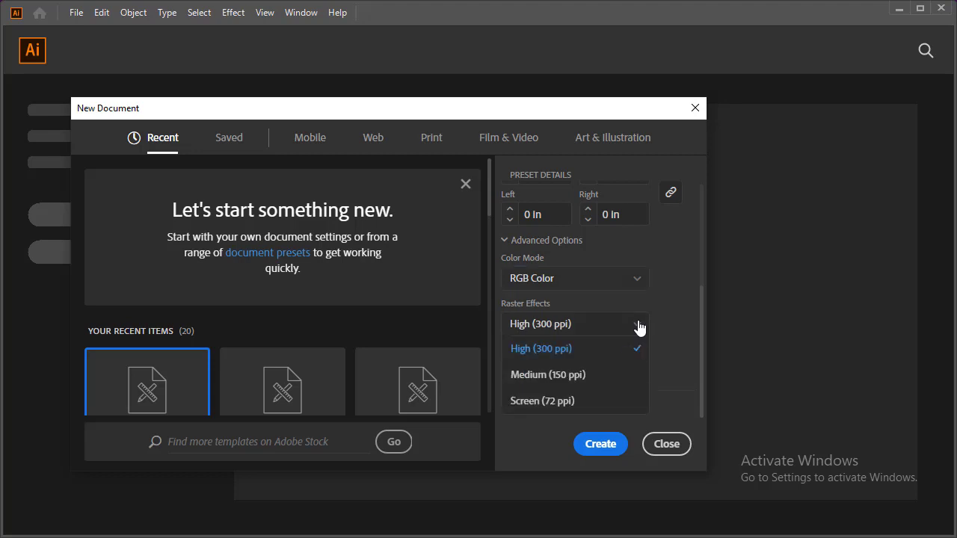
left_click(587, 345)
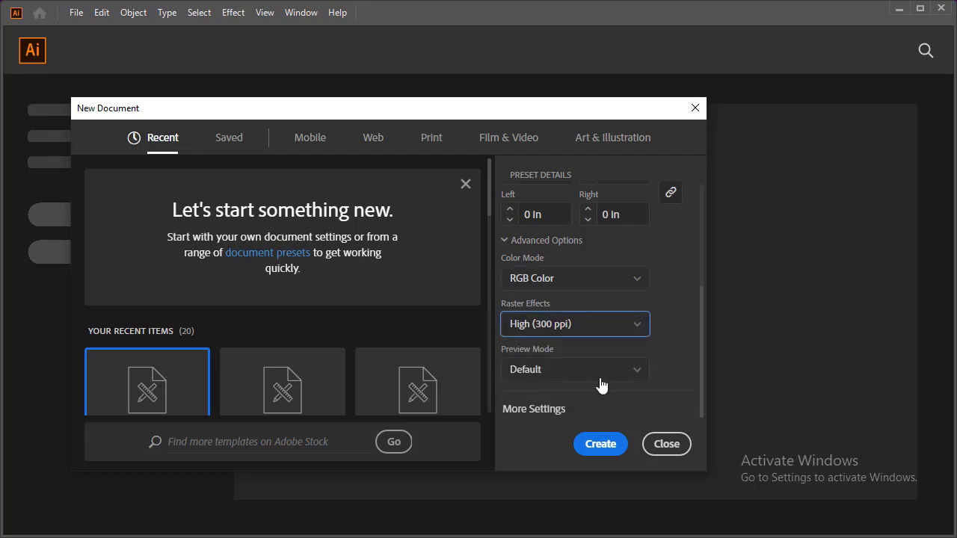
left_click(603, 445)
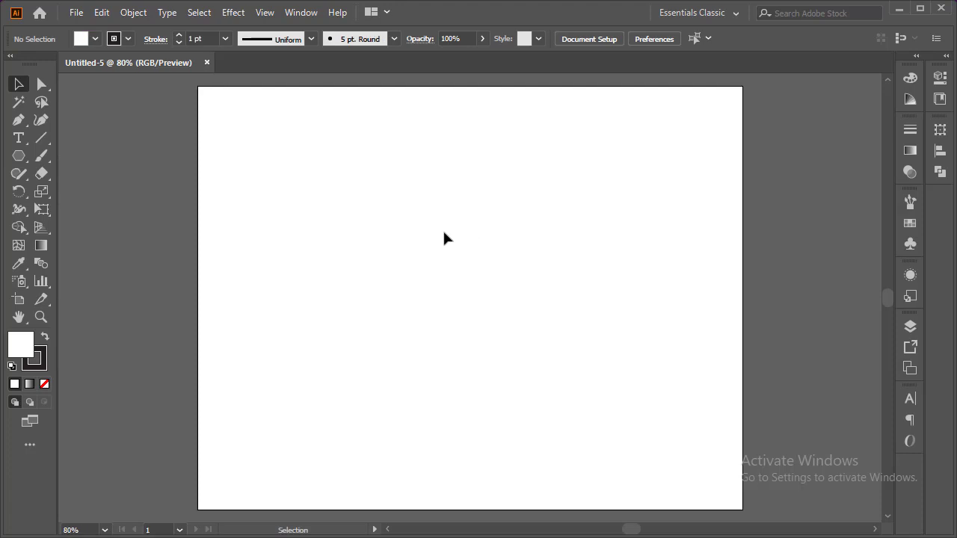
Set the fill to none and draw an 11.25 × 8.75 in rectangle covering the whole artboard
key("shift+F8")
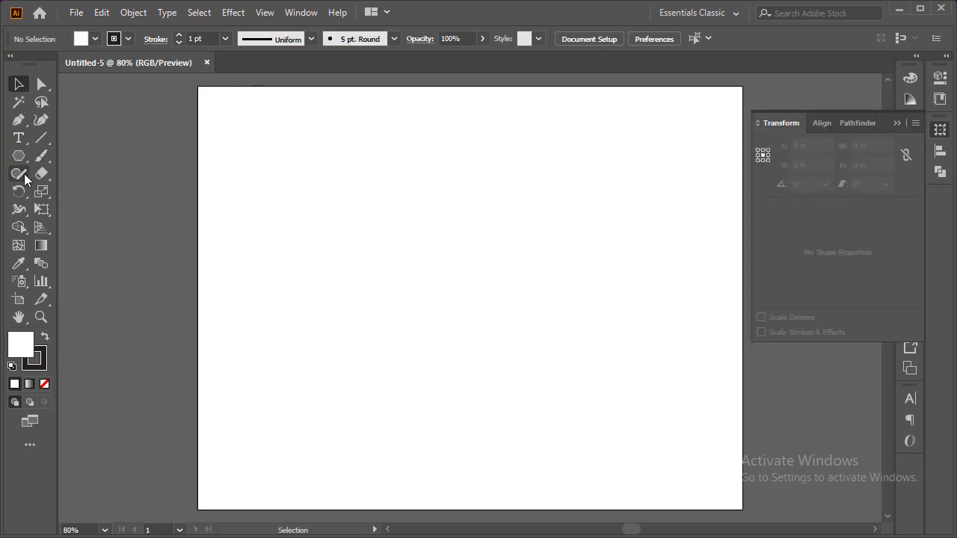
left_click(95, 38)
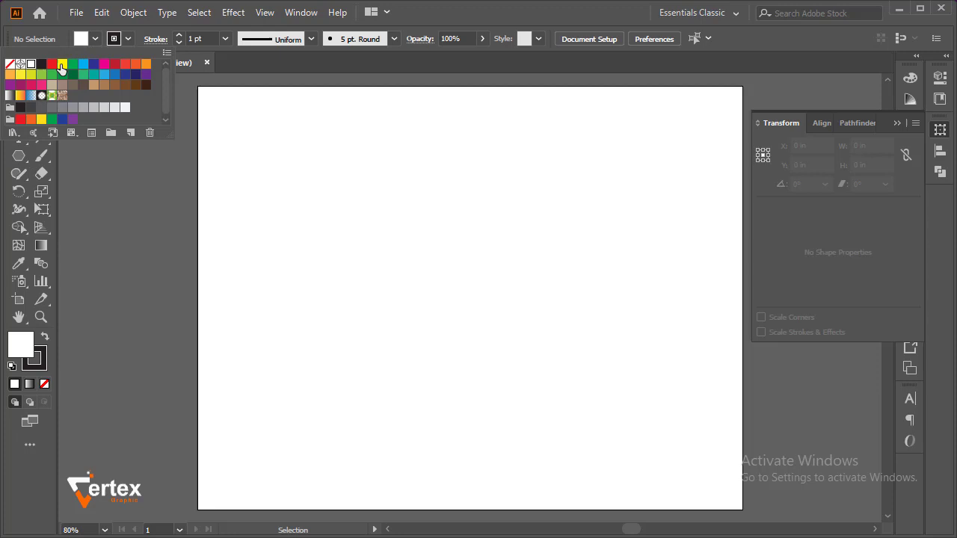
left_click(11, 64)
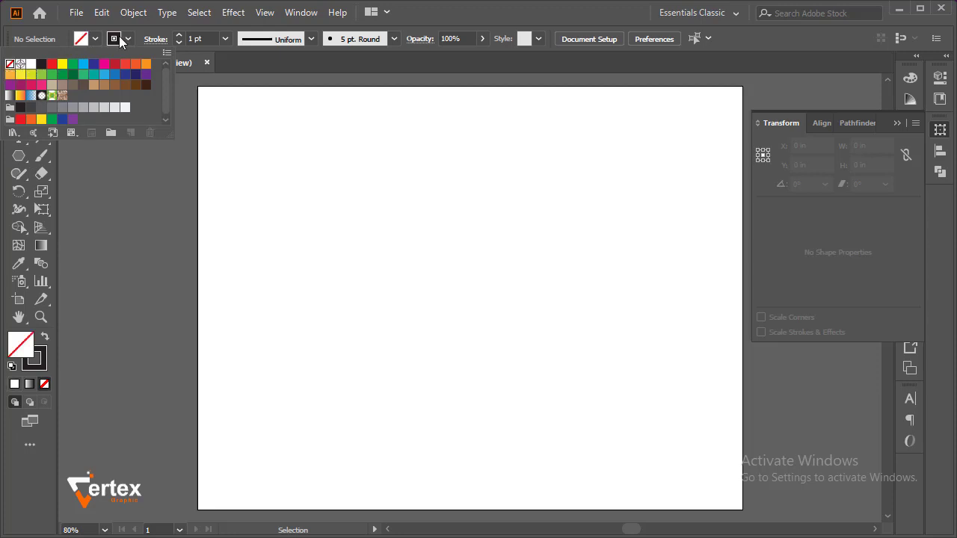
left_click(20, 159)
left_click(68, 160)
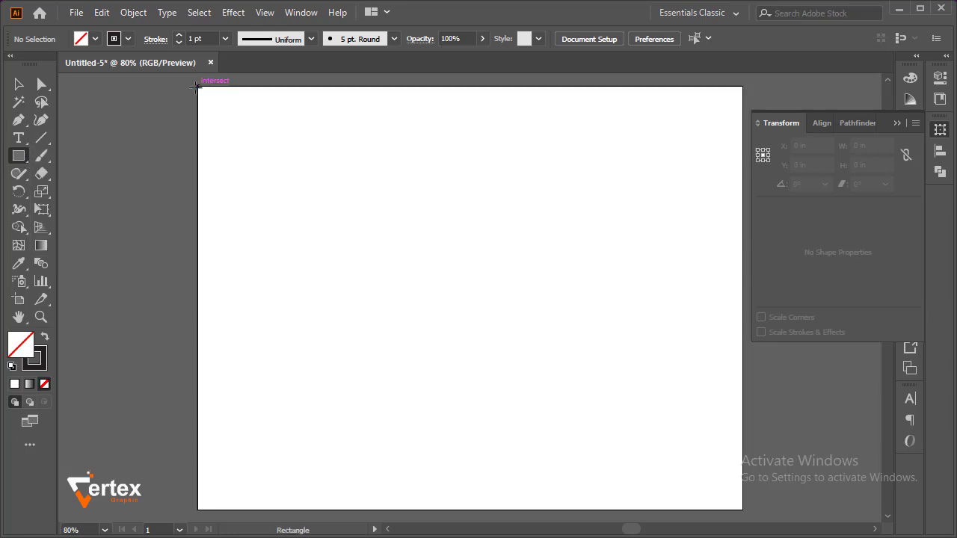
left_click_drag(194, 86, 748, 484)
left_click_drag(743, 449, 743, 511)
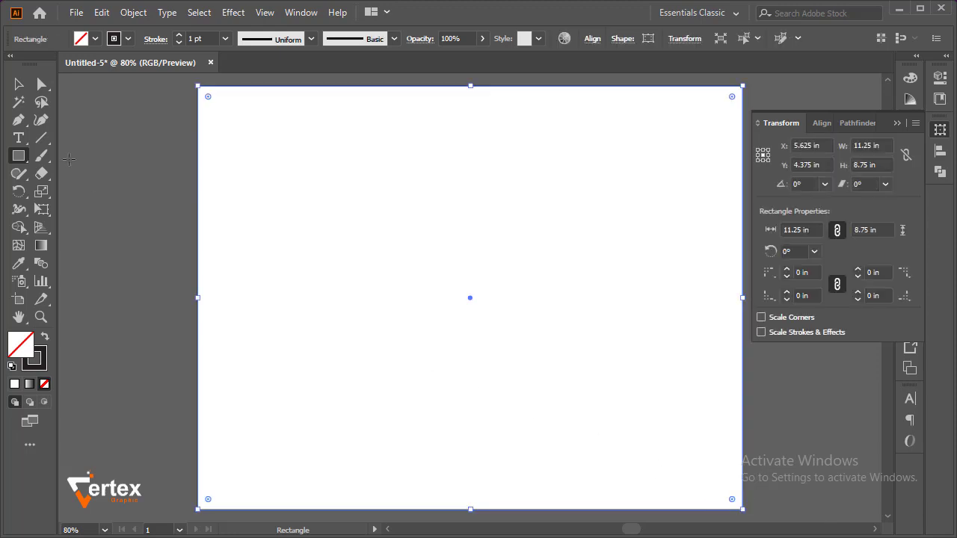
Set the rectangle's width to 5.625 in and move it flush against the artboard's left edge
left_click(23, 85)
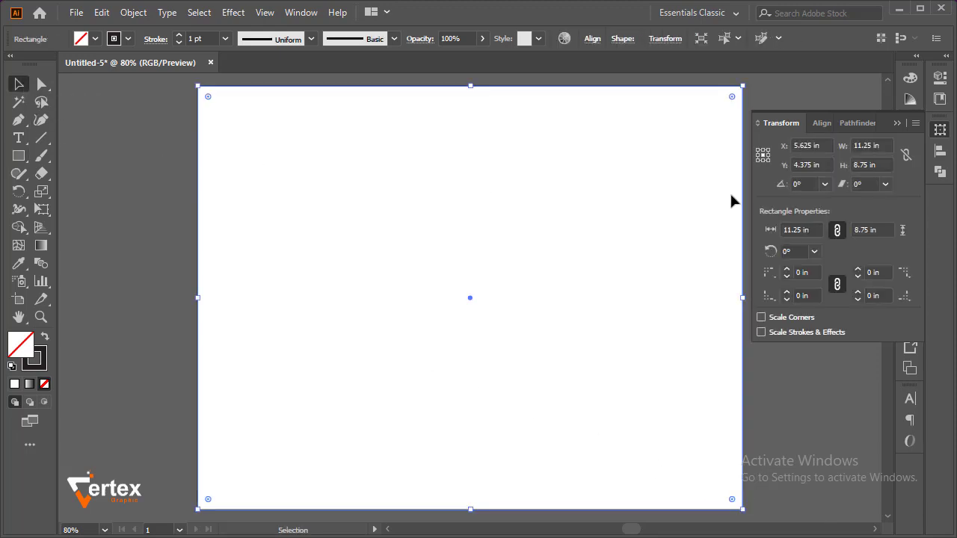
left_click(880, 145)
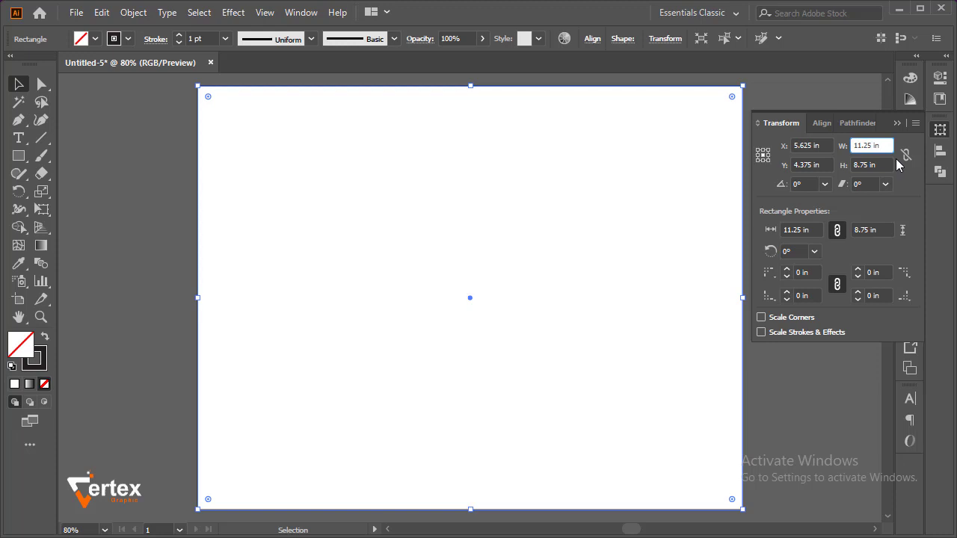
key("Return")
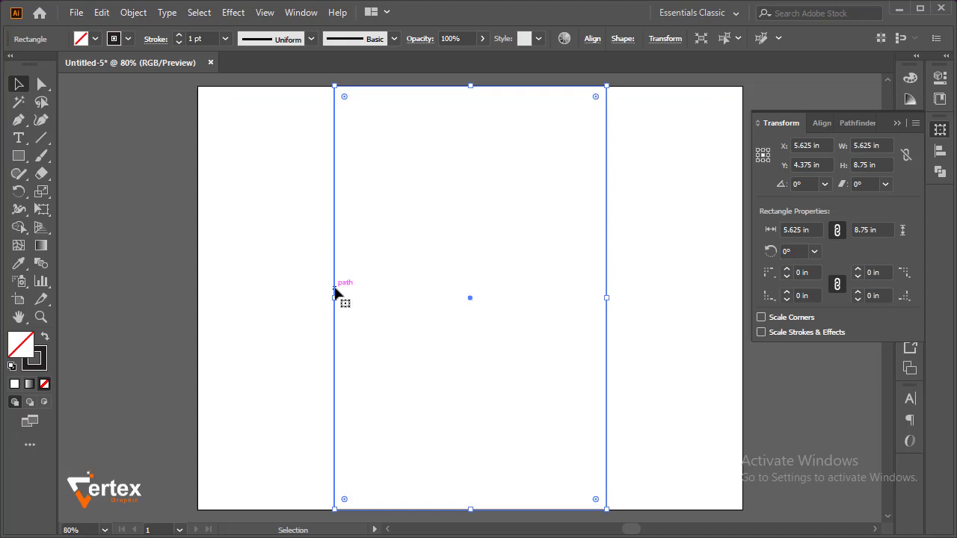
left_click_drag(336, 288, 198, 292)
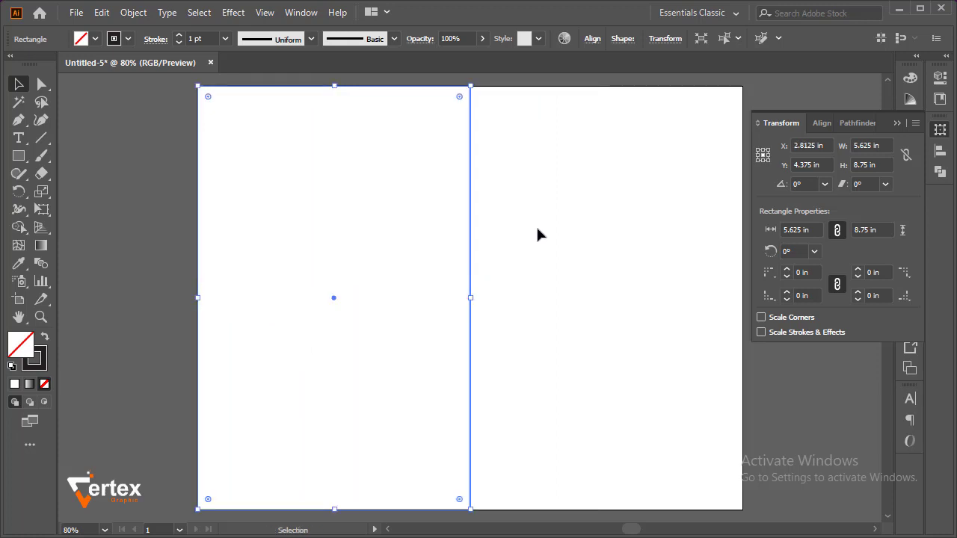
Set the left-half rectangle's stroke weight to 0.5 pt and deselect it
left_click_drag(545, 234, 413, 308)
left_click(128, 38)
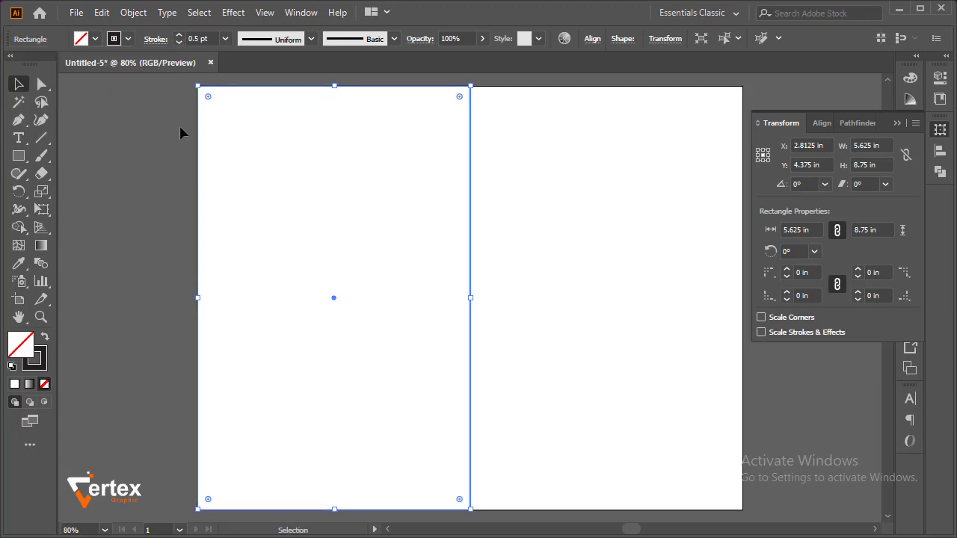
left_click(171, 147)
left_click(895, 124)
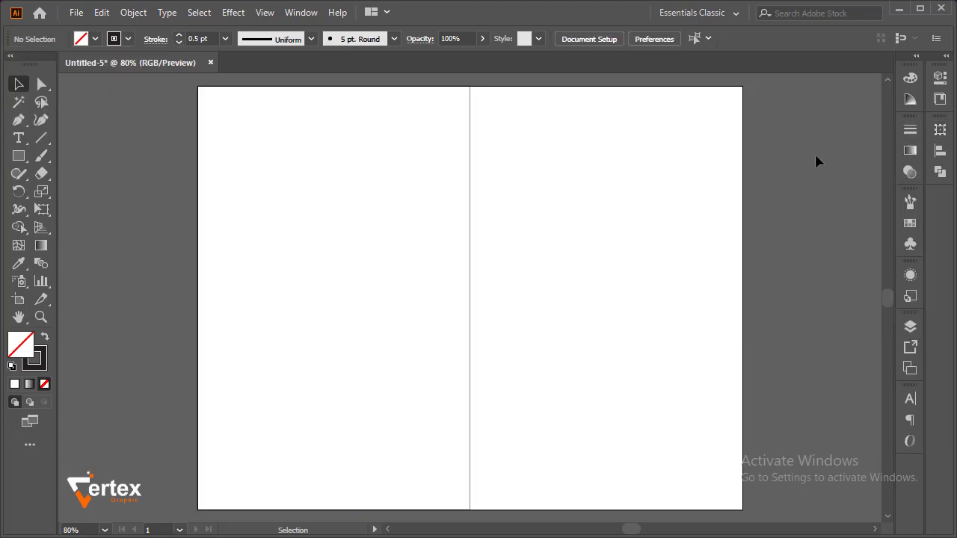
left_click_drag(596, 276, 381, 303)
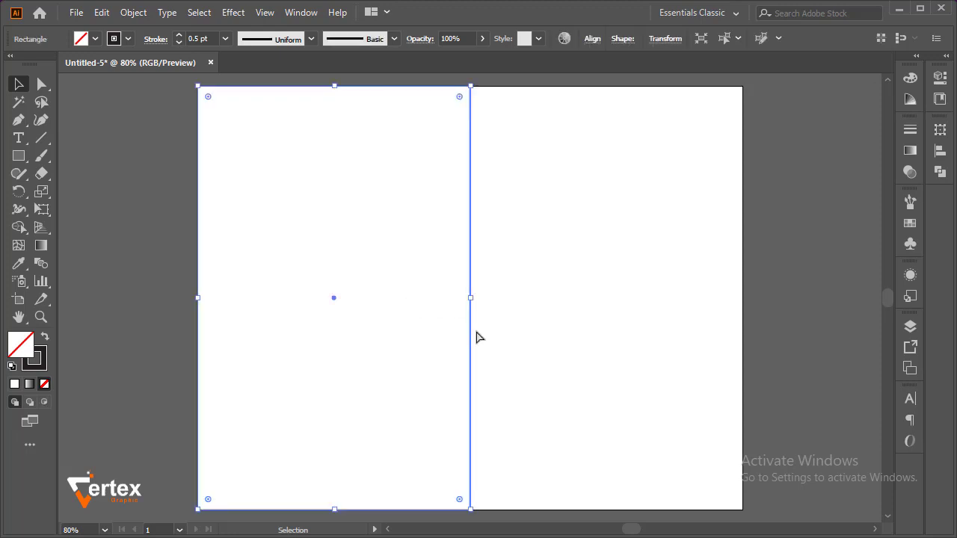
left_click(474, 299, "ctrl+alt")
left_click_drag(450, 296, 436, 295)
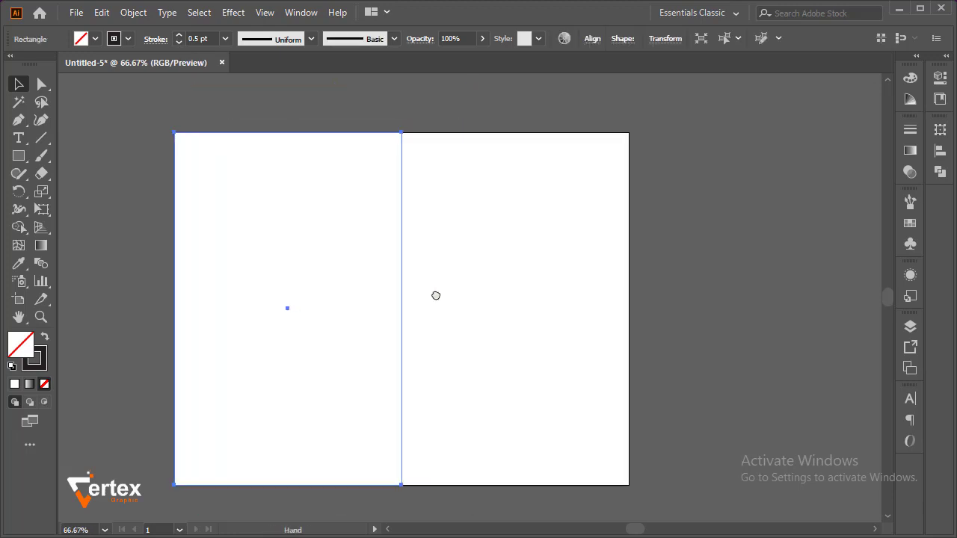
left_click(515, 125)
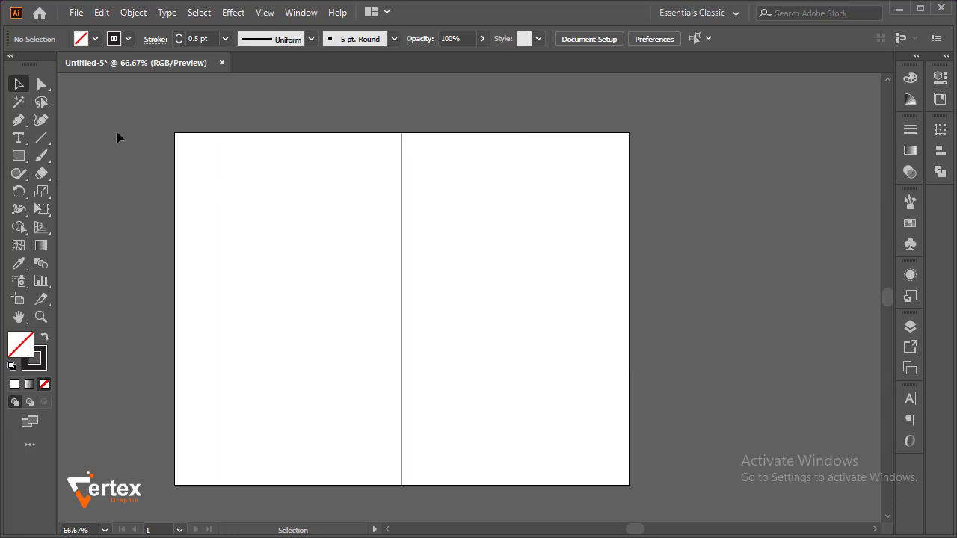
Show the rulers and place guides on the artboard's top and left edges, each with a margin guide about 0.2 in inside
key("ctrl")
key("ctrl+r")
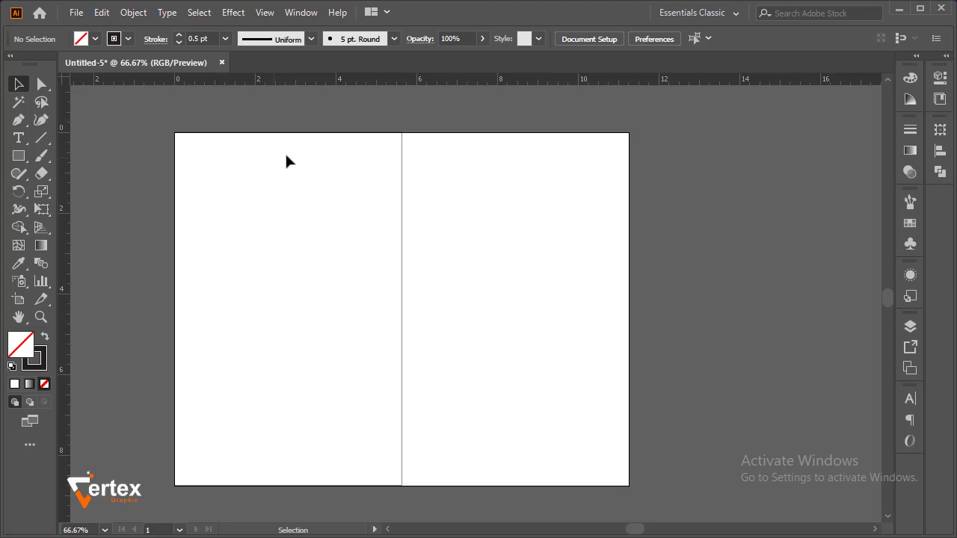
left_click_drag(374, 86, 381, 133)
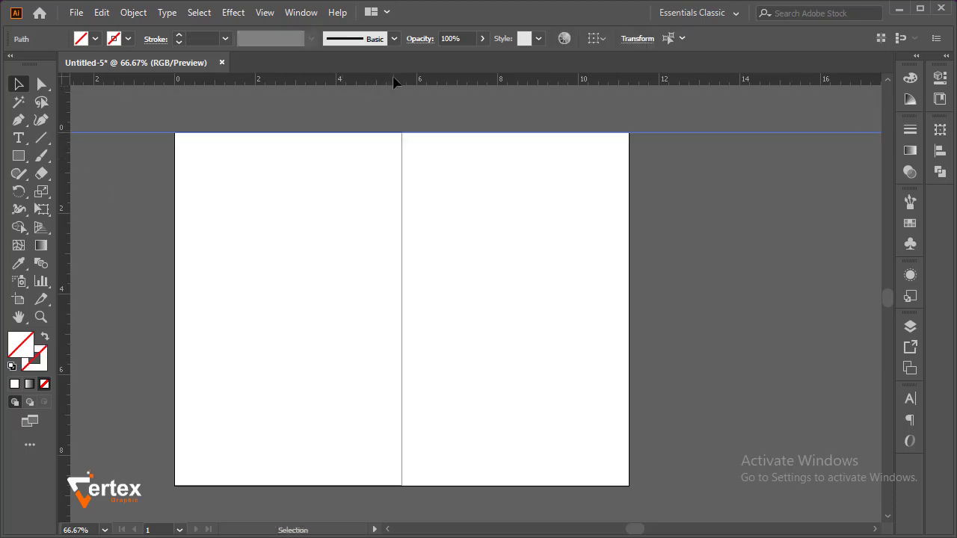
left_click_drag(396, 82, 398, 140)
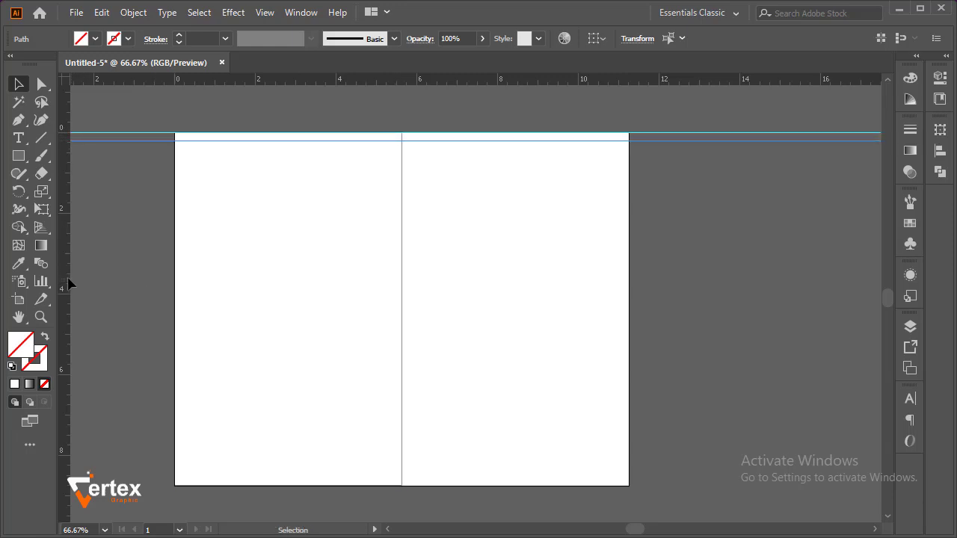
left_click_drag(68, 283, 175, 293)
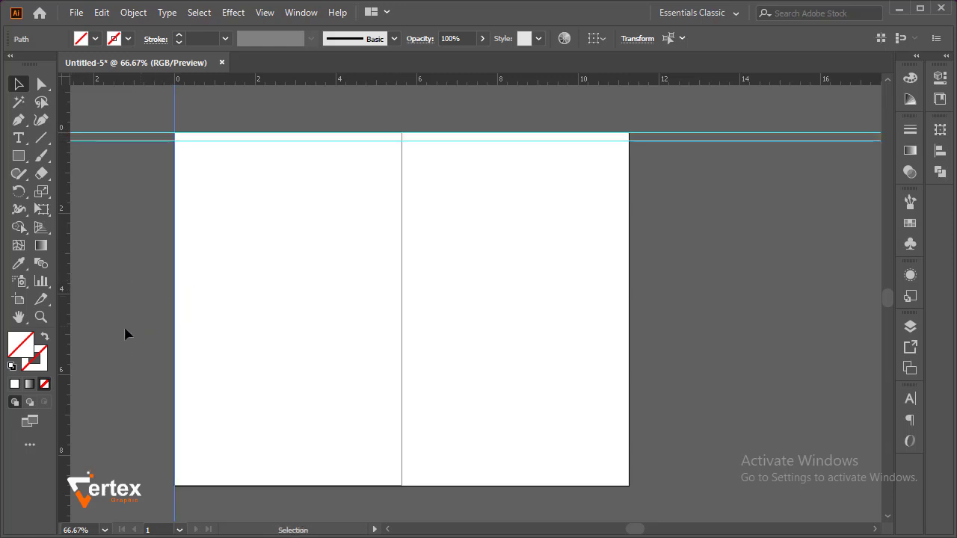
left_click_drag(68, 329, 180, 327)
Place guides on the artboard's bottom and right edges, each with a margin guide about 0.2 in inside
left_click_drag(417, 81, 461, 484)
left_click_drag(381, 81, 428, 481)
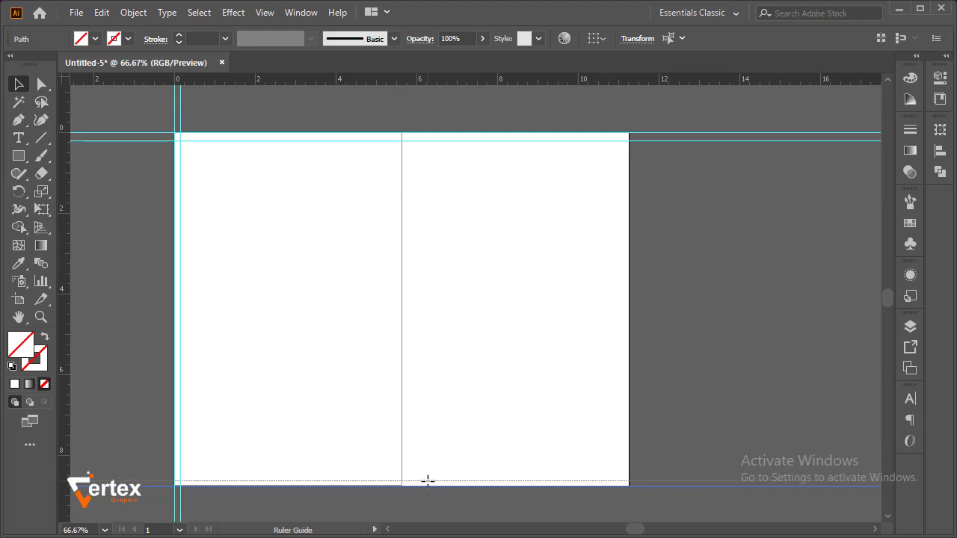
left_click_drag(427, 479, 426, 478)
left_click(731, 380)
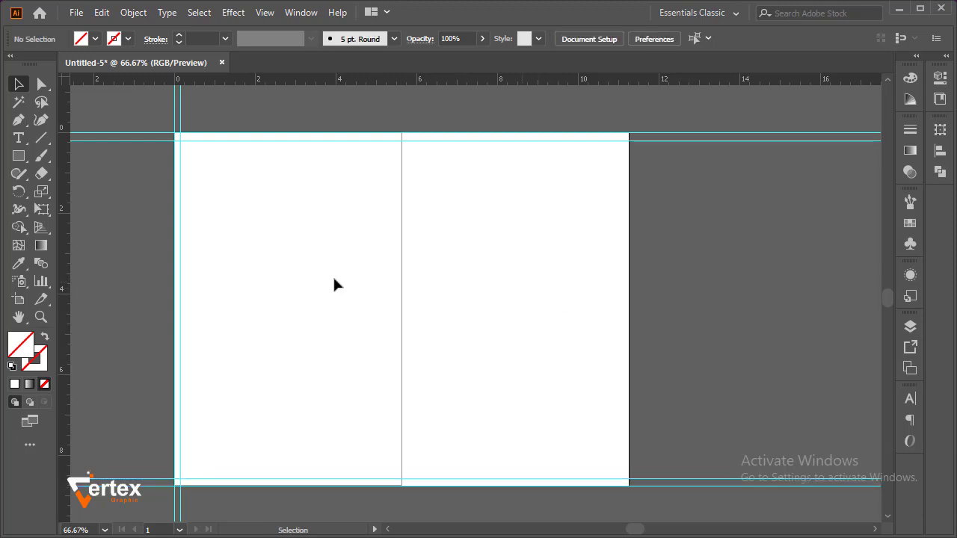
left_click_drag(65, 245, 629, 306)
left_click_drag(65, 336, 623, 349)
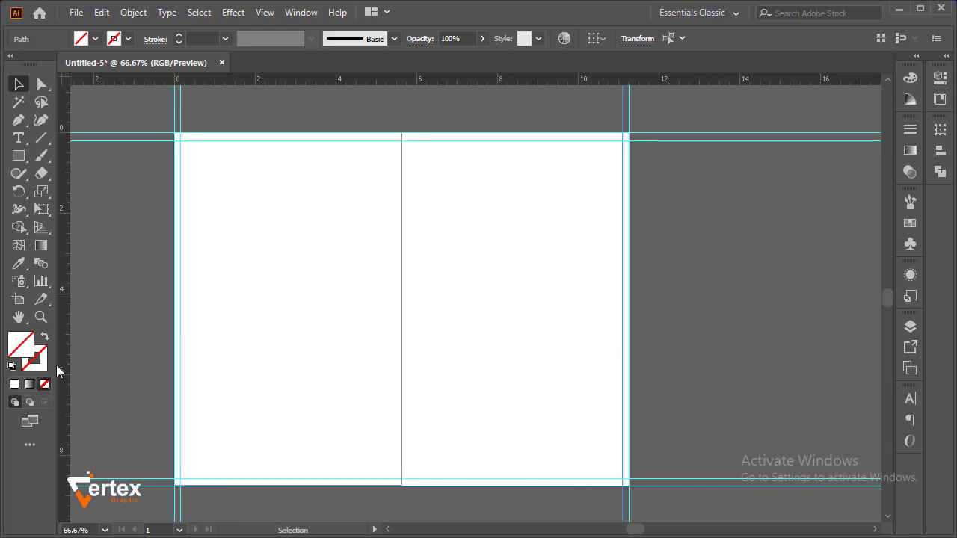
Place a vertical guide on the artboard's centre line and one margin guide about 0.2 in to either side of it
left_click_drag(65, 372, 404, 383)
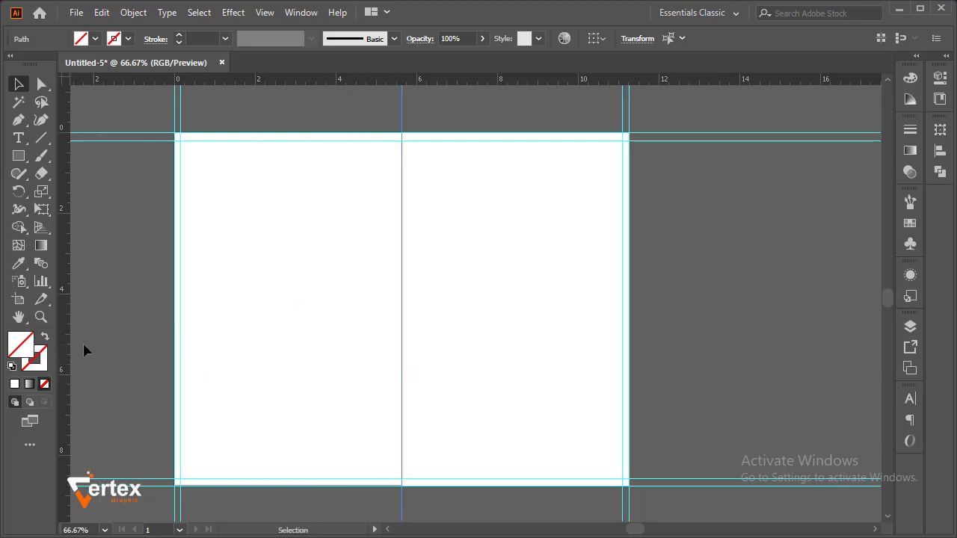
left_click_drag(68, 346, 396, 352)
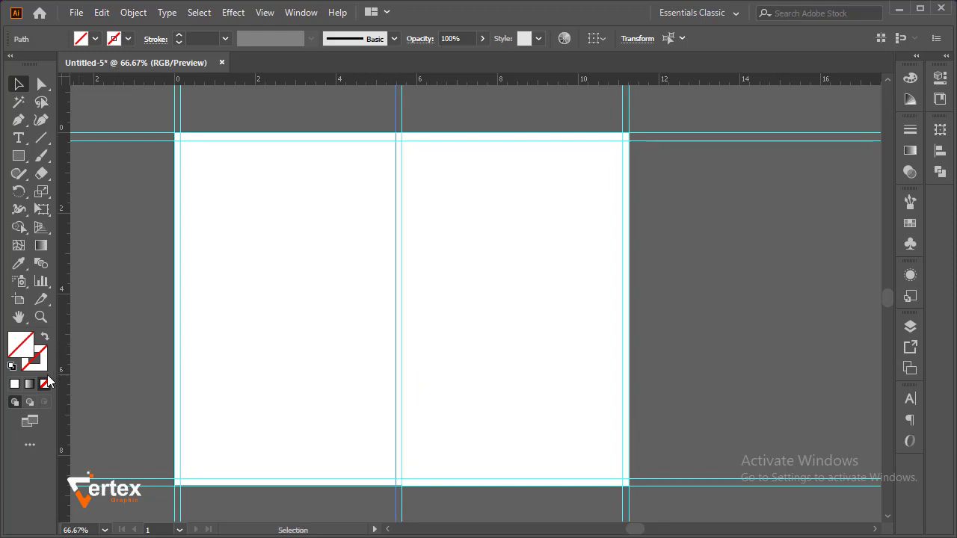
left_click_drag(66, 381, 411, 391)
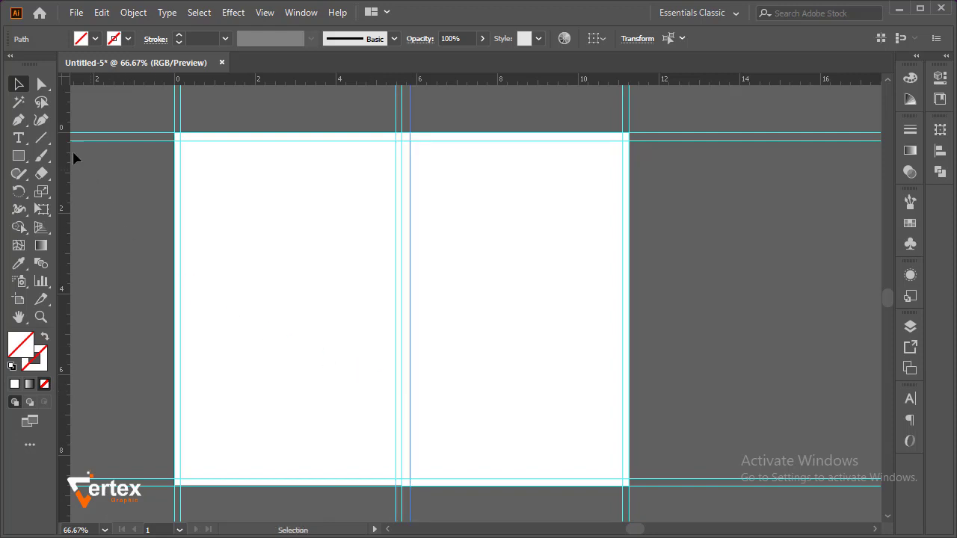
Deselect the last guide and lock all ruler guides
left_click(125, 208)
right_click(134, 190)
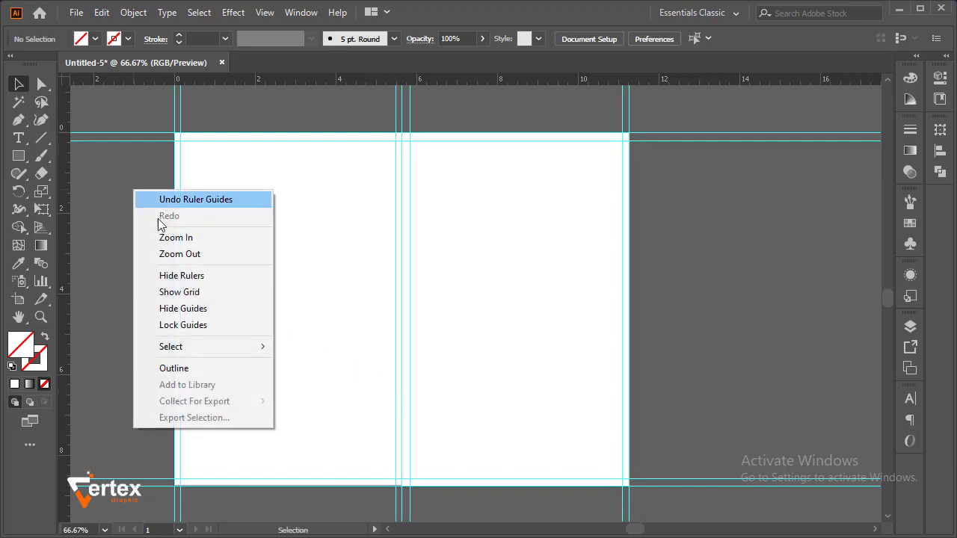
left_click(185, 326)
left_click_drag(188, 506, 147, 354)
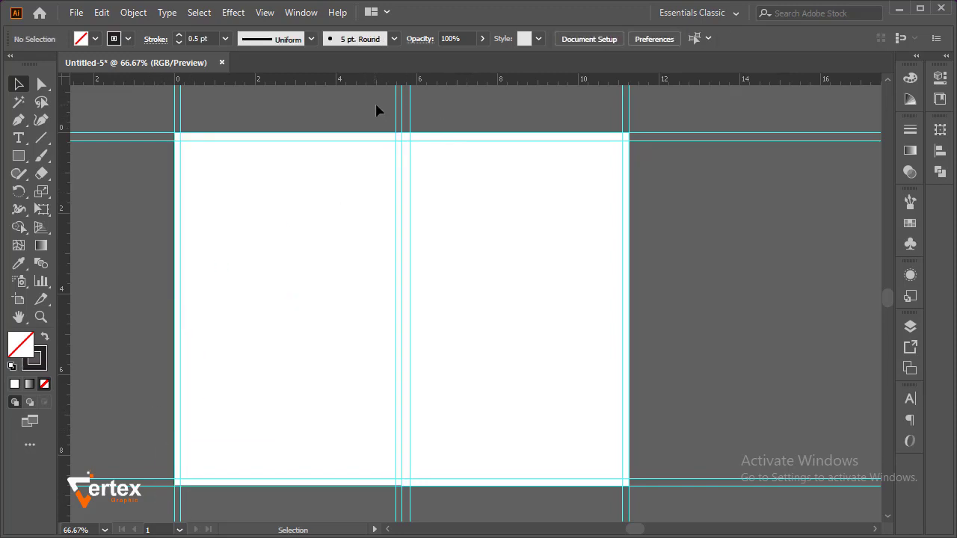
Unlock the ruler guides to allow adjusting those around the centre line at the artboard's top edge
key("ctrl+space")
left_click_drag(352, 115, 454, 189)
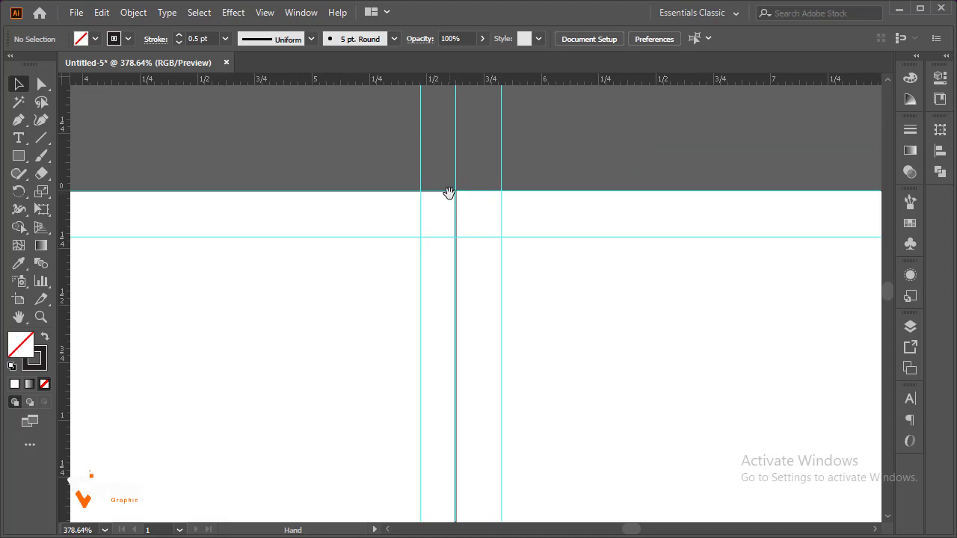
left_click(460, 265)
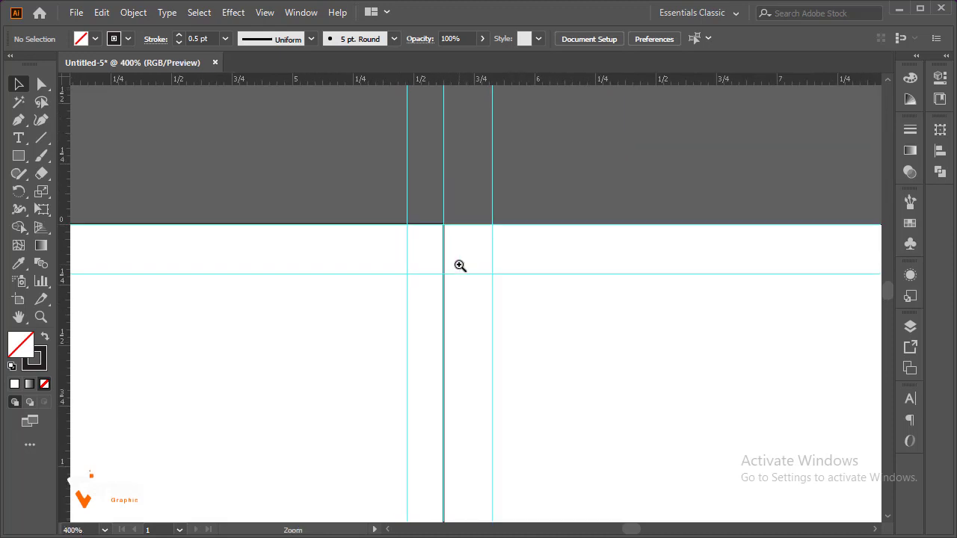
right_click(316, 153)
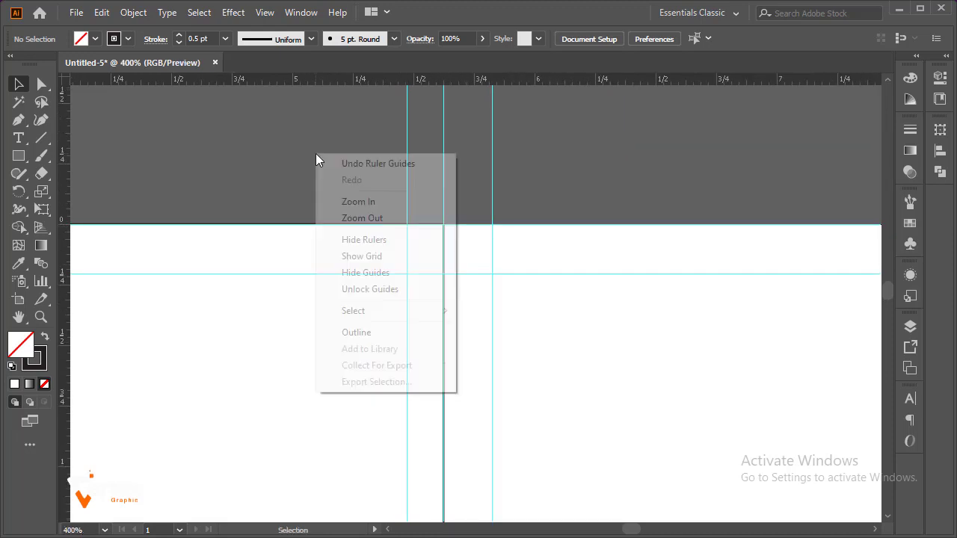
left_click(374, 289)
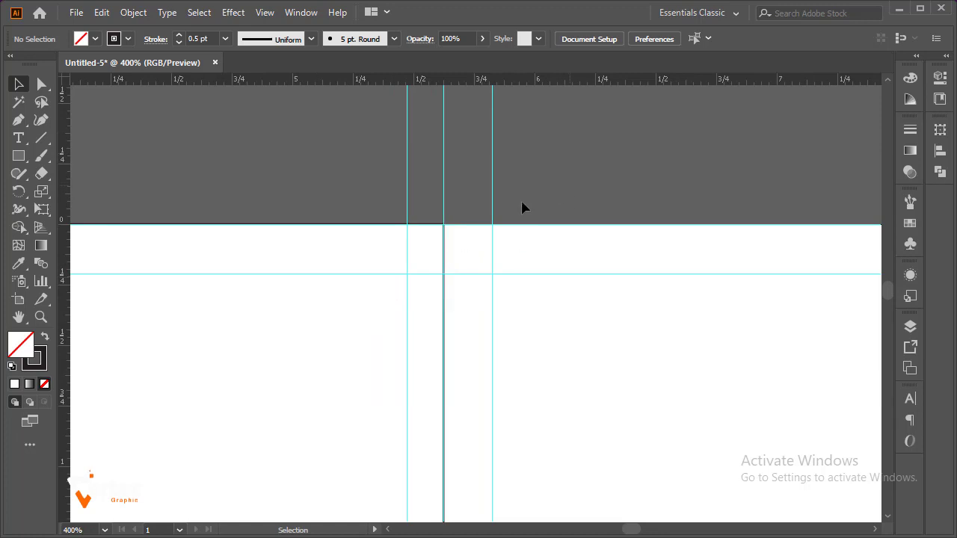
Move the margin guide on the right of the centre line slightly closer to it and lock all guides
left_click_drag(492, 197, 484, 207)
right_click(543, 127)
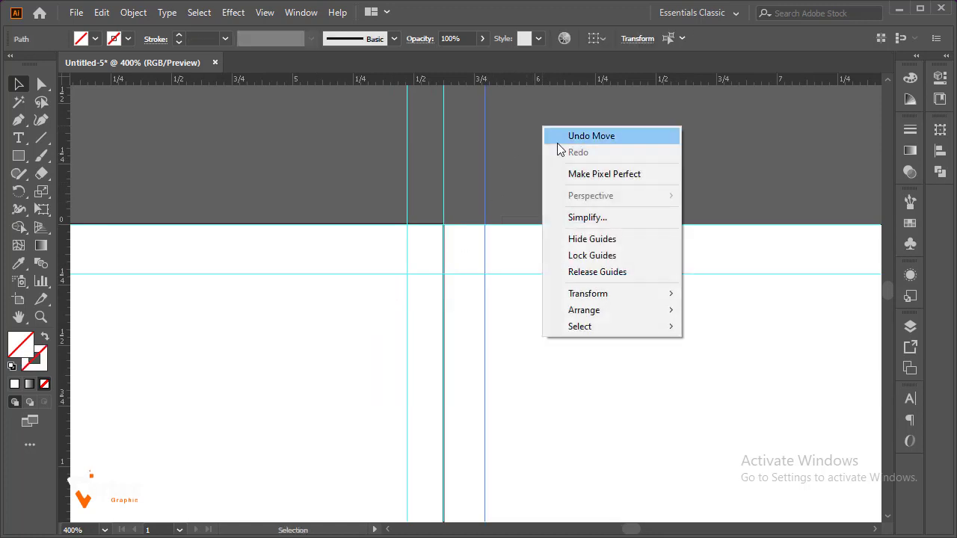
left_click(572, 255)
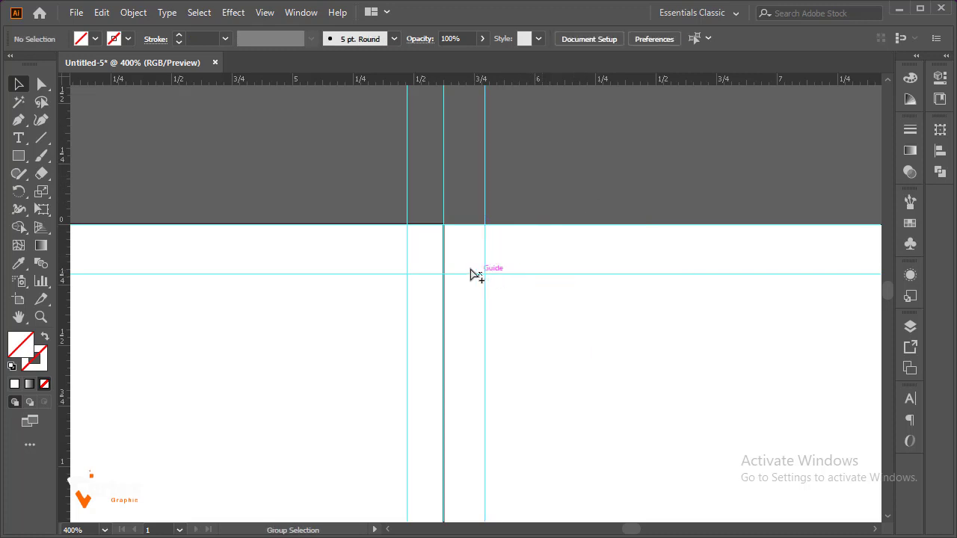
Delete the rectangle covering the artboard's left half
left_click(471, 266, "ctrl+alt")
left_click(469, 267, "ctrl+alt")
left_click(469, 267, "ctrl+alt")
left_click(506, 310, "ctrl+alt")
left_click(506, 310, "ctrl+alt")
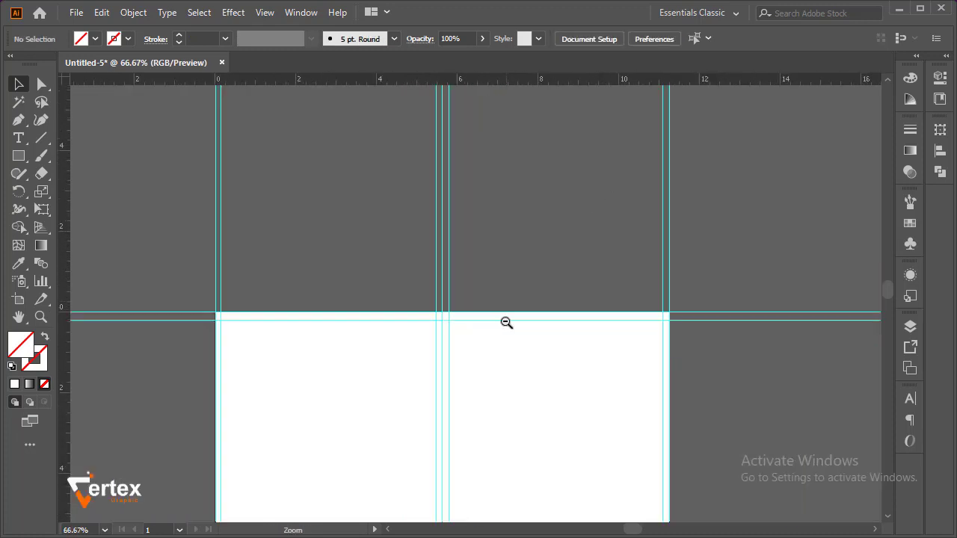
left_click_drag(484, 336, 474, 234)
left_click_drag(160, 330, 255, 380)
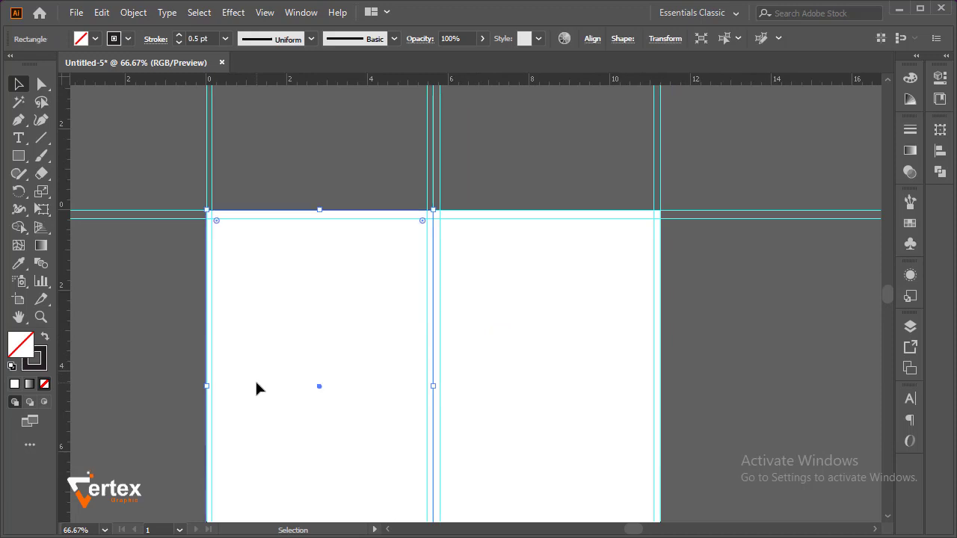
key("Delete")
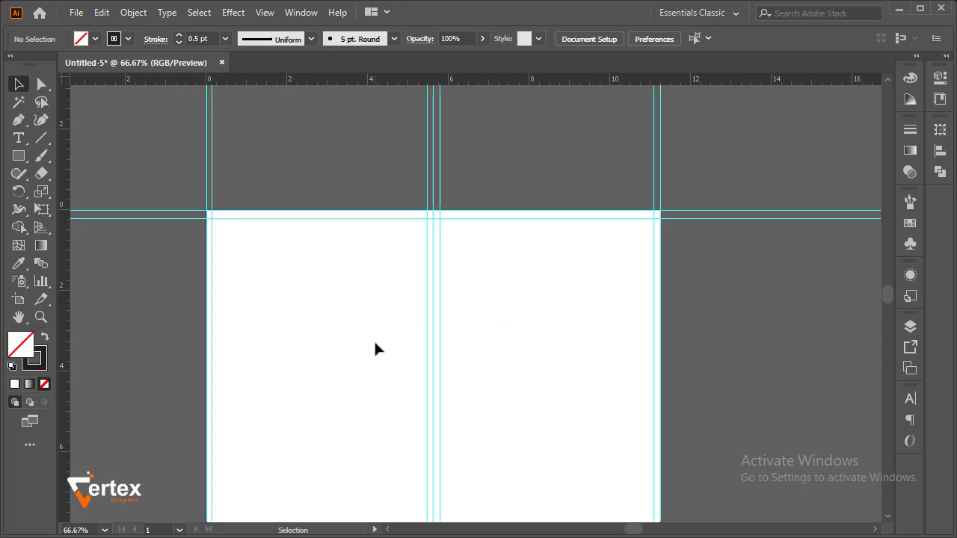
Draw a narrow vertical rectangle about 0.35 in wide and 4.9 in tall in the left panel
left_click_drag(374, 349, 348, 271)
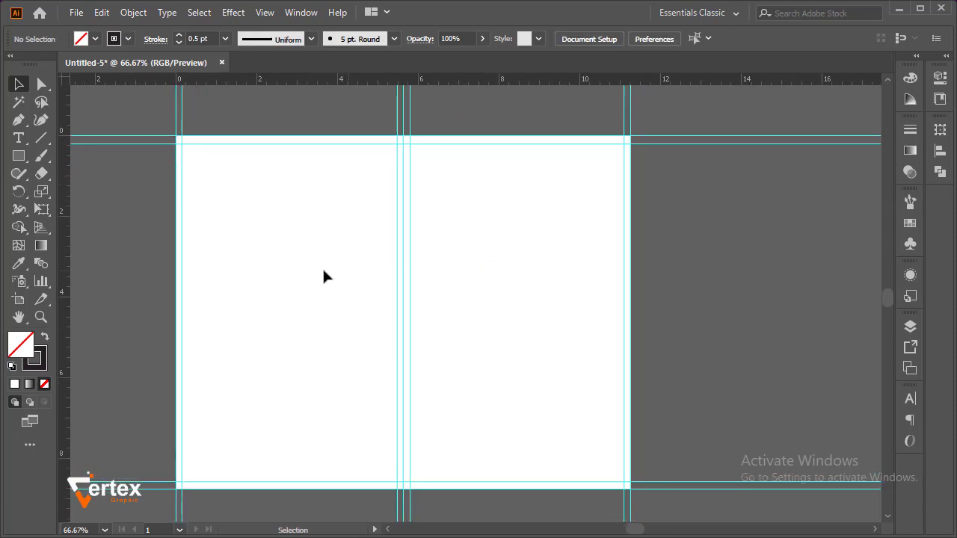
left_click(32, 160)
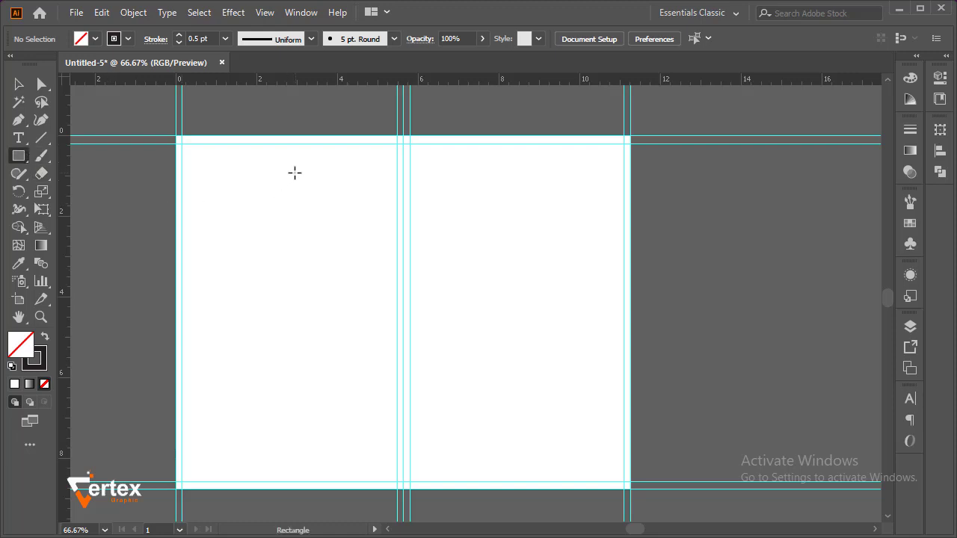
left_click_drag(260, 185, 275, 383)
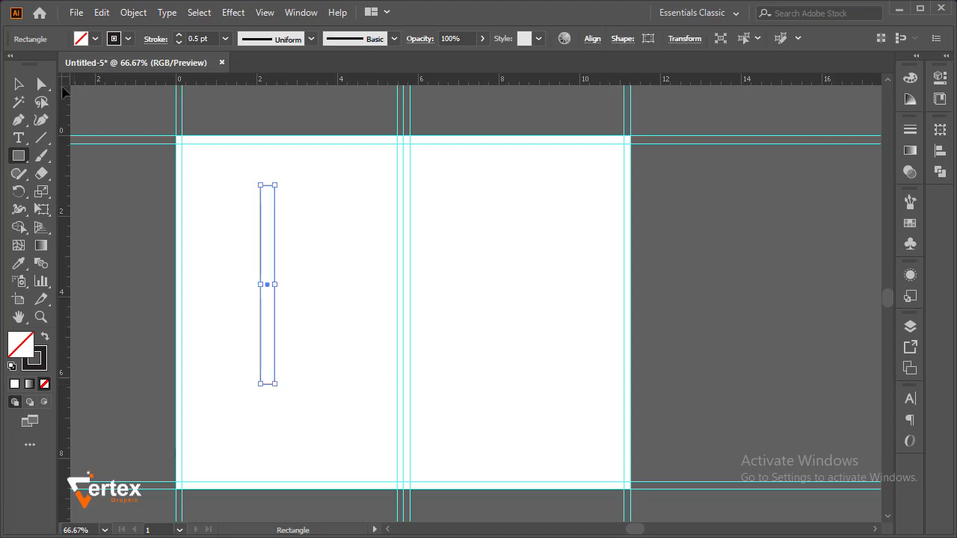
Fill the narrow rectangle with light blue and remove its stroke
left_click(23, 87)
left_click(95, 39)
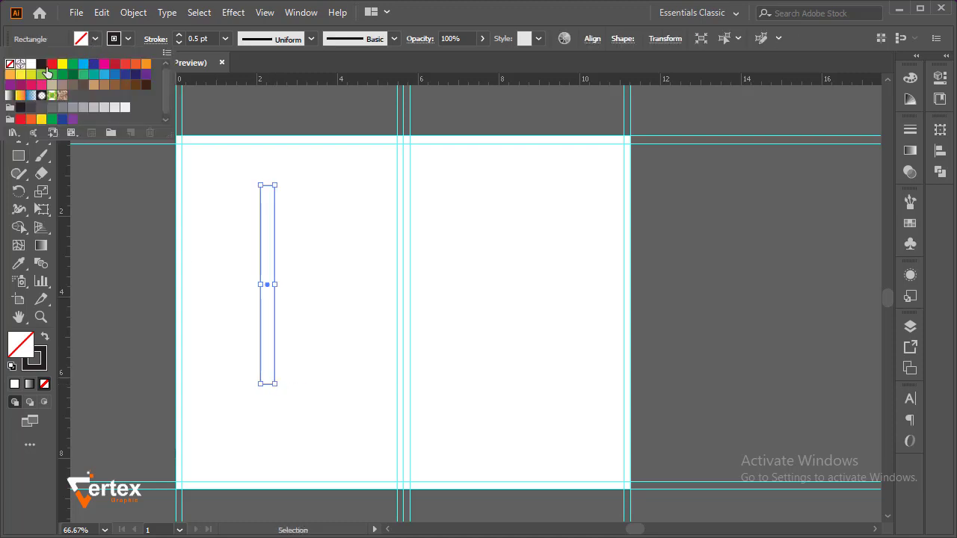
left_click(105, 83)
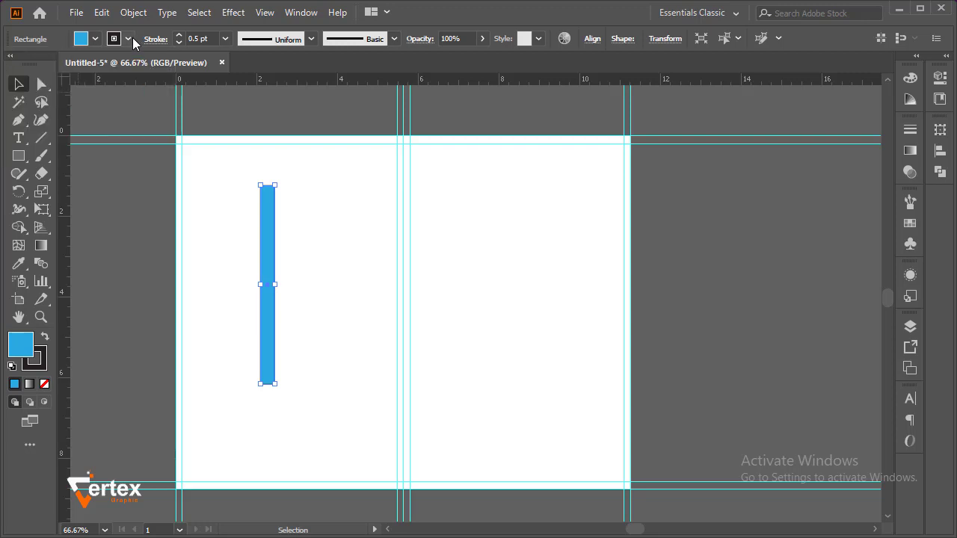
left_click(128, 39)
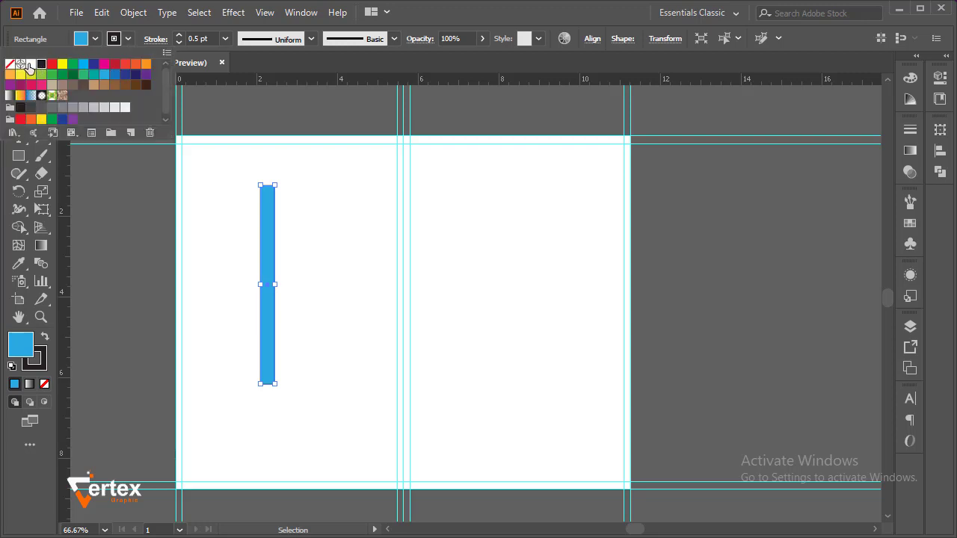
left_click(10, 64)
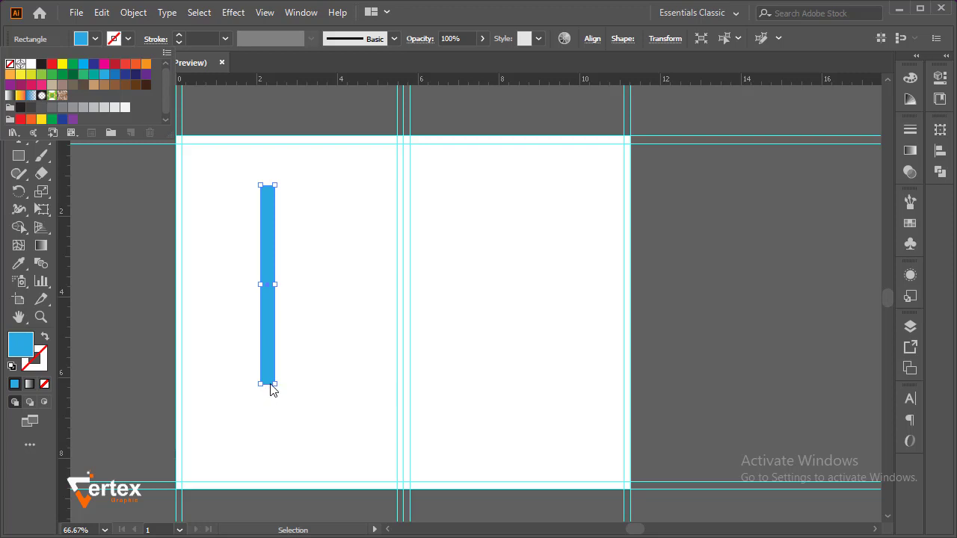
Lengthen the blue bar equally at both ends to about 5.9 in
key("ctrl+space")
left_click_drag(249, 368, 313, 409)
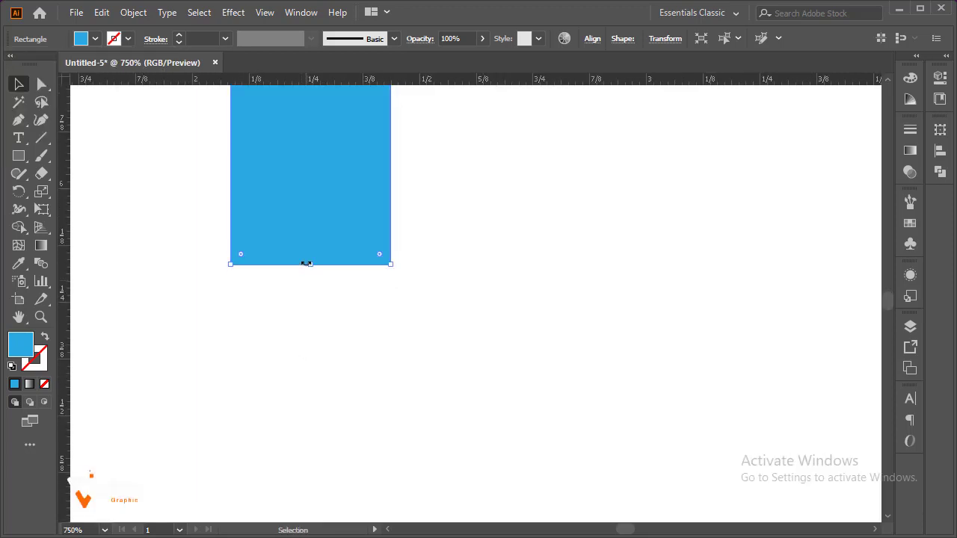
left_click_drag(312, 266, 332, 492)
key("ctrl+alt+space")
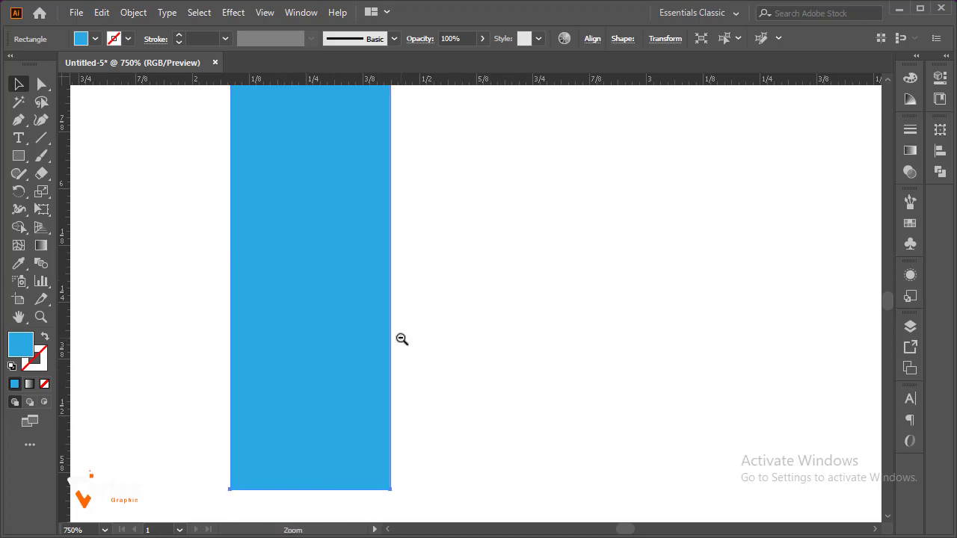
left_click(402, 338, "ctrl+alt")
left_click(401, 338, "ctrl+alt")
left_click(402, 338, "ctrl+alt")
left_click(406, 335, "ctrl+alt")
left_click(412, 332, "ctrl+alt")
key("space")
left_click_drag(562, 219, 349, 370)
key("ctrl+alt+space")
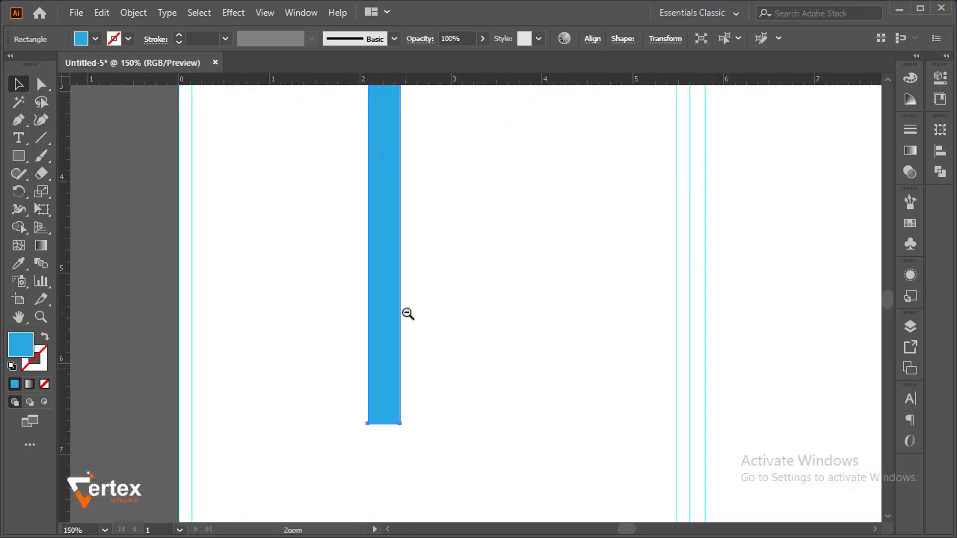
left_click(408, 312, "ctrl+alt")
left_click(464, 250, "ctrl+alt")
key("space")
left_click_drag(536, 259, 336, 290)
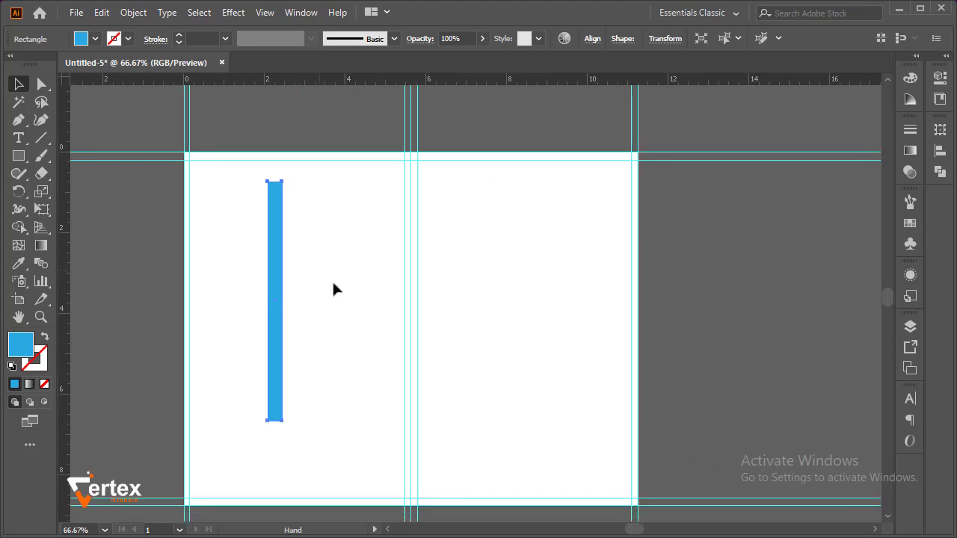
Rotate the blue bar into a rising diagonal and place it across the upper part of the left panel
left_click_drag(289, 426, 132, 388)
left_click_drag(251, 311, 270, 237)
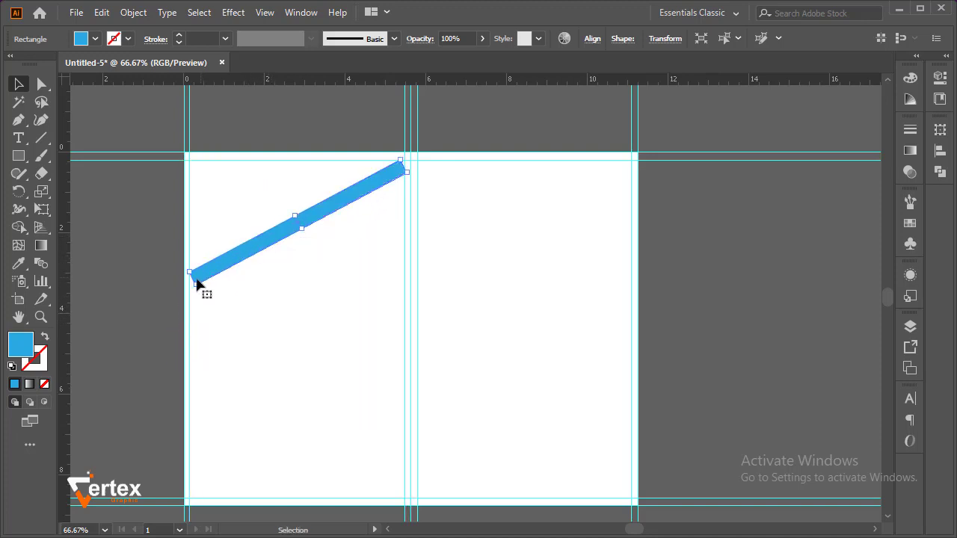
Lengthen the diagonal bar at both ends so it extends beyond the artboard's left and top edges
key("ctrl+space")
left_click_drag(187, 257, 250, 322)
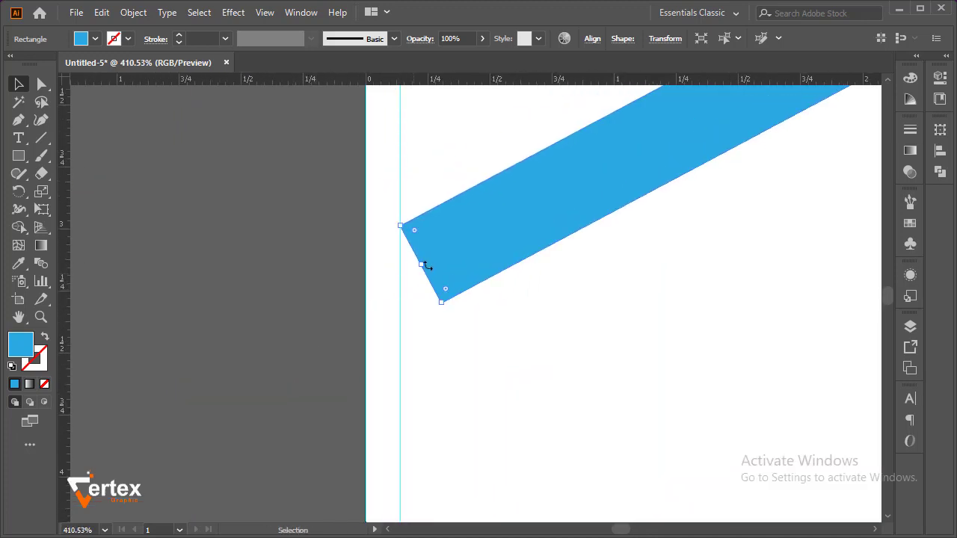
left_click_drag(421, 267, 225, 336)
key("ctrl+alt+space")
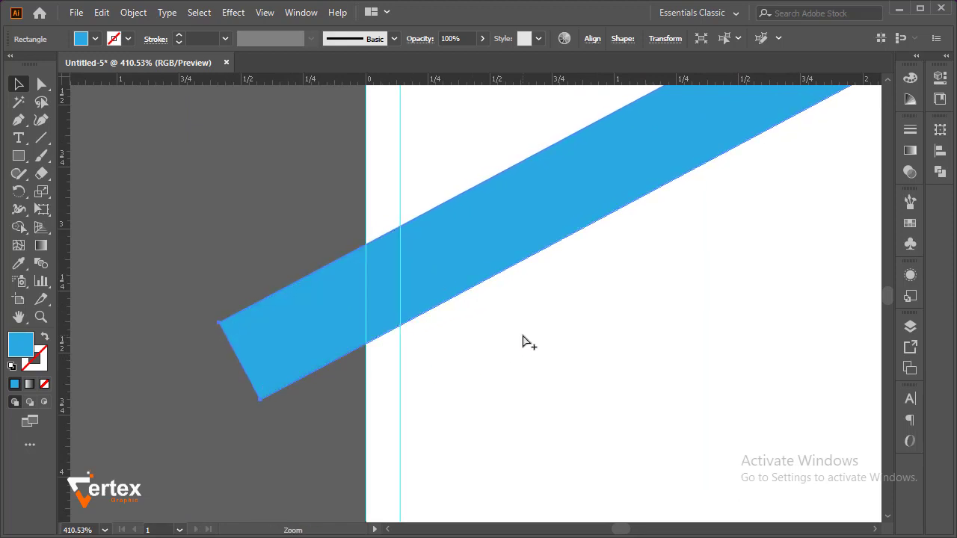
left_click(522, 337, "ctrl+alt")
left_click(522, 337, "ctrl+alt")
left_click(521, 336, "ctrl+alt")
left_click(522, 336, "ctrl+alt")
key("space")
left_click_drag(517, 216, 370, 323)
key("ctrl+alt+space")
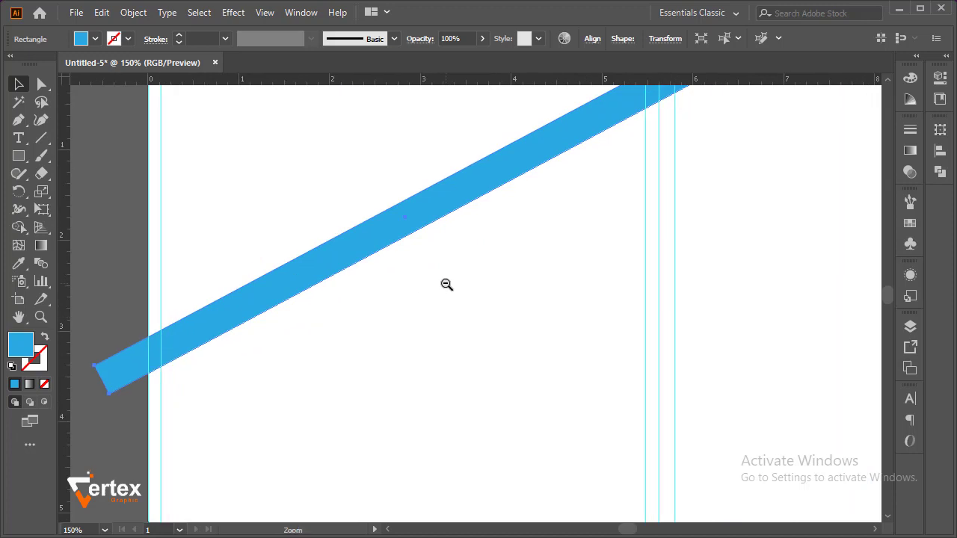
left_click(447, 284, "ctrl+alt")
key("space")
left_click_drag(467, 262, 357, 292)
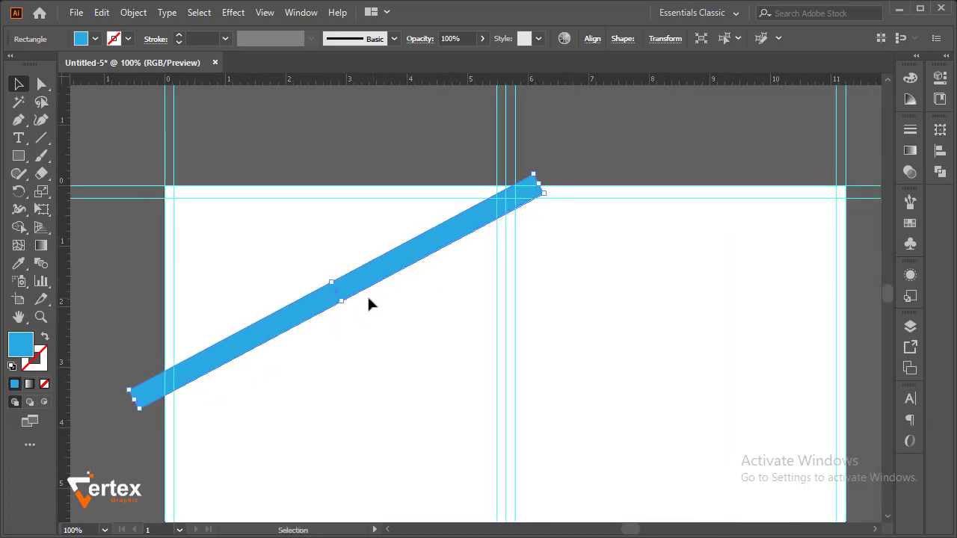
Reposition the diagonal bar and add a mirrored copy over the right panel, forming a roof shape that peaks near the artboard's top centre
left_click_drag(408, 257, 368, 272)
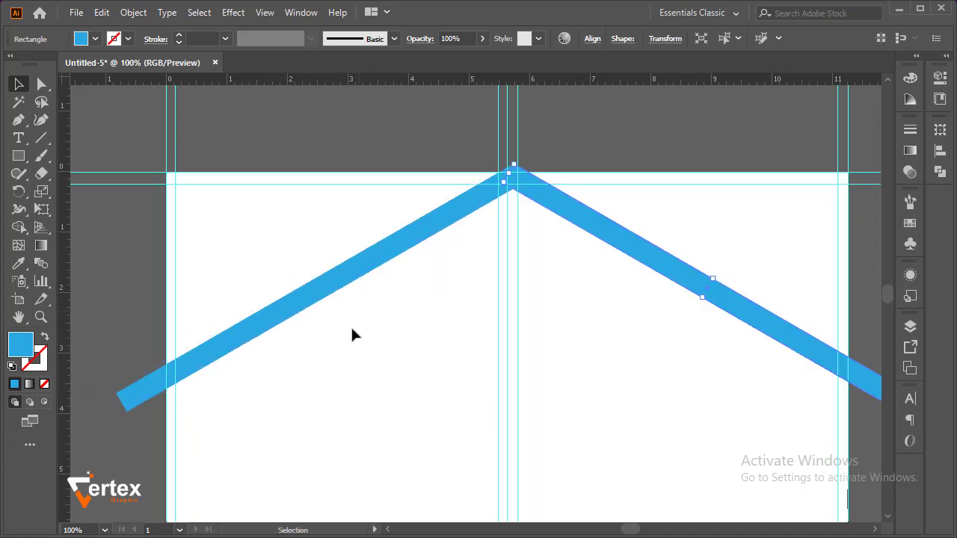
left_click(576, 132)
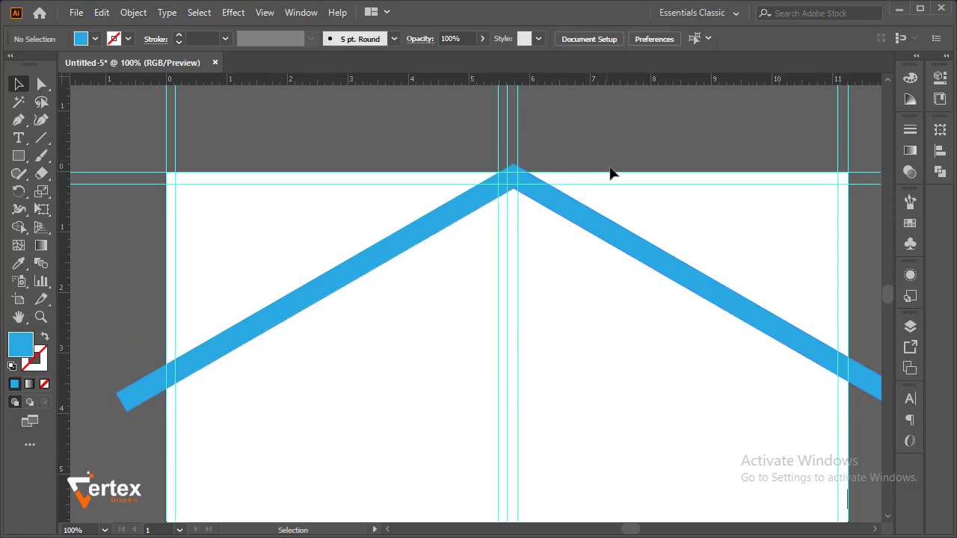
Shift both diagonal bars left together so that their peak lies exactly on the centre guide
left_click(451, 213)
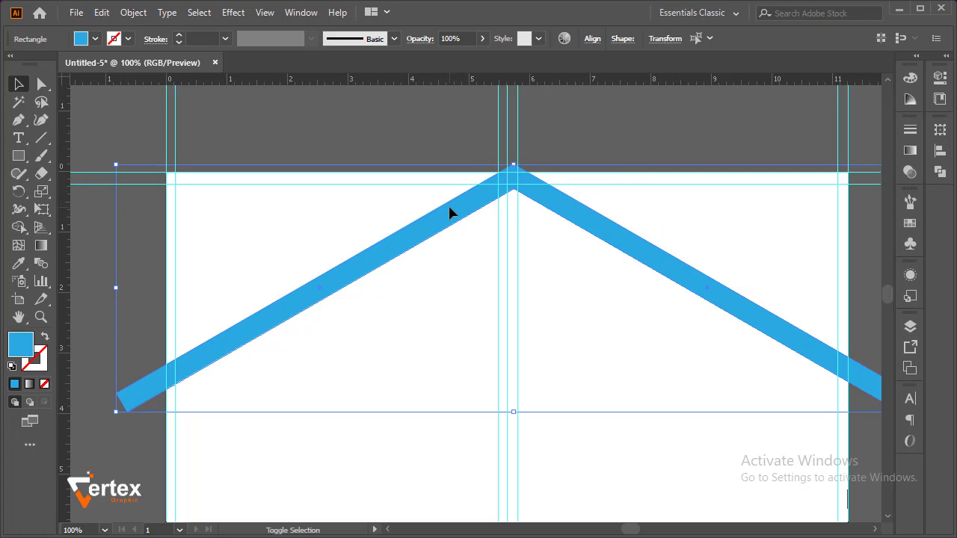
key("shift+Left")
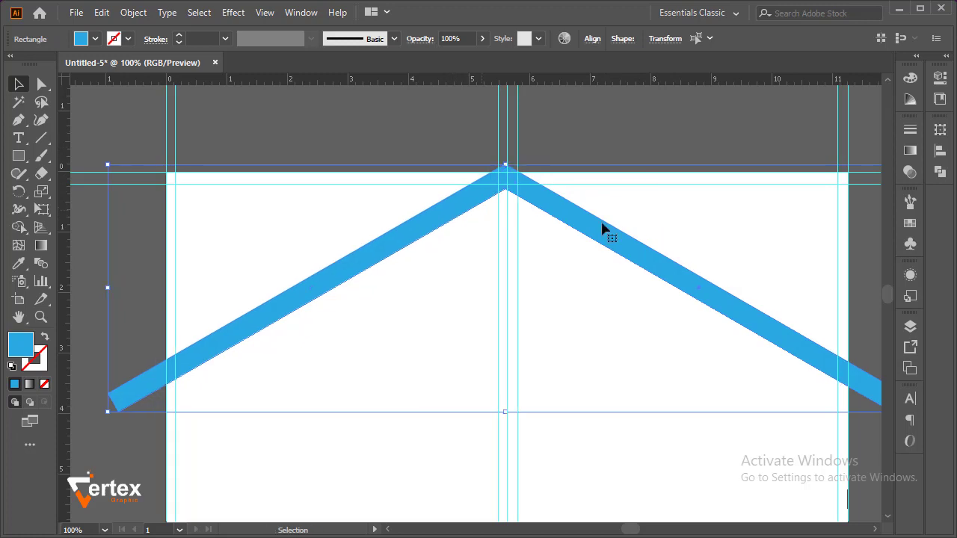
left_click_drag(456, 142, 580, 260)
left_click_drag(579, 252, 535, 328)
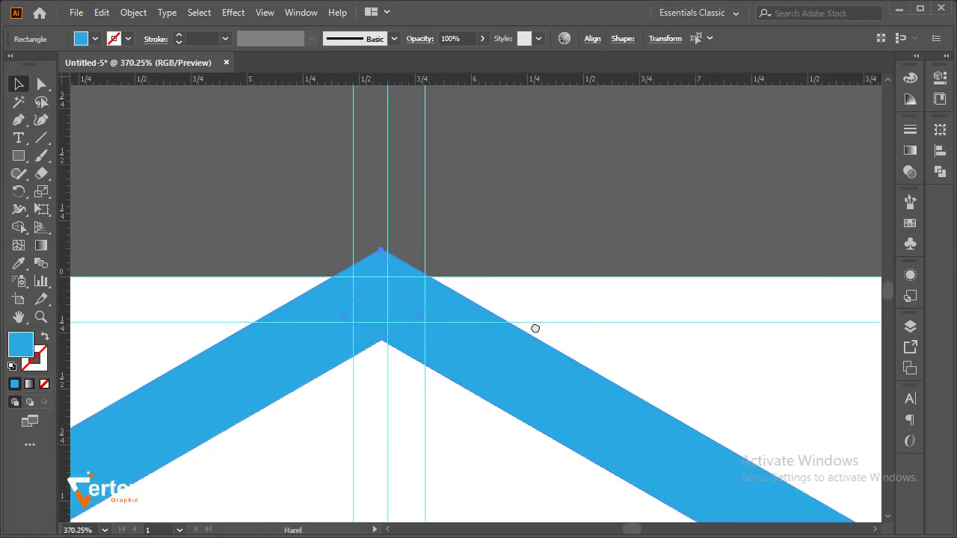
left_click_drag(406, 301, 412, 300)
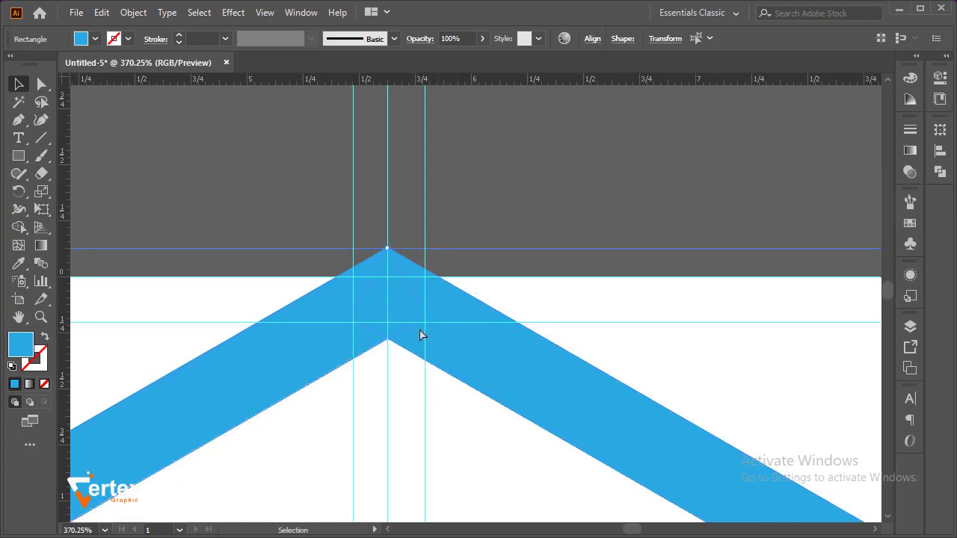
left_click_drag(319, 305, 441, 376)
left_click_drag(424, 349, 365, 412)
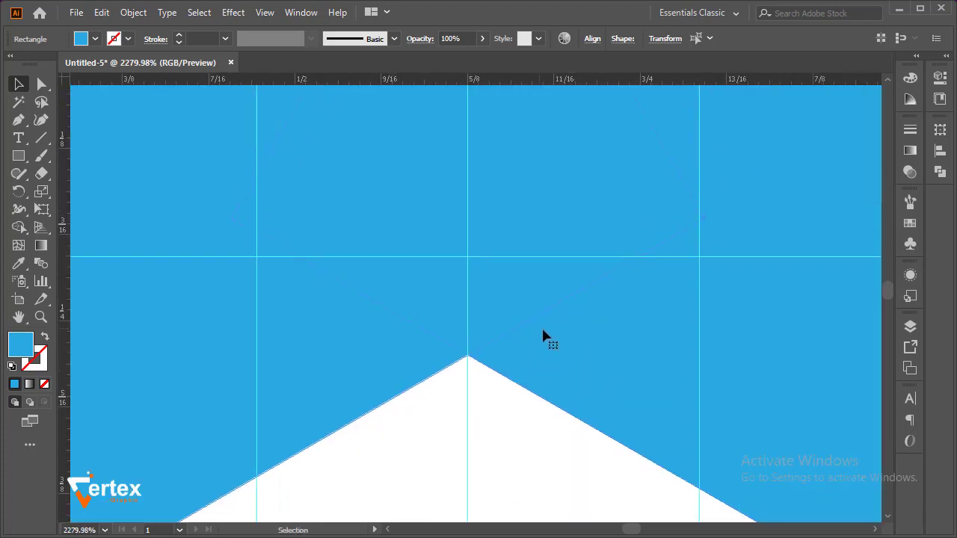
left_click(519, 347, "ctrl+alt")
left_click(519, 347, "ctrl+alt")
left_click(519, 347, "ctrl+alt")
left_click(519, 348, "ctrl+alt")
left_click(519, 348, "ctrl+alt")
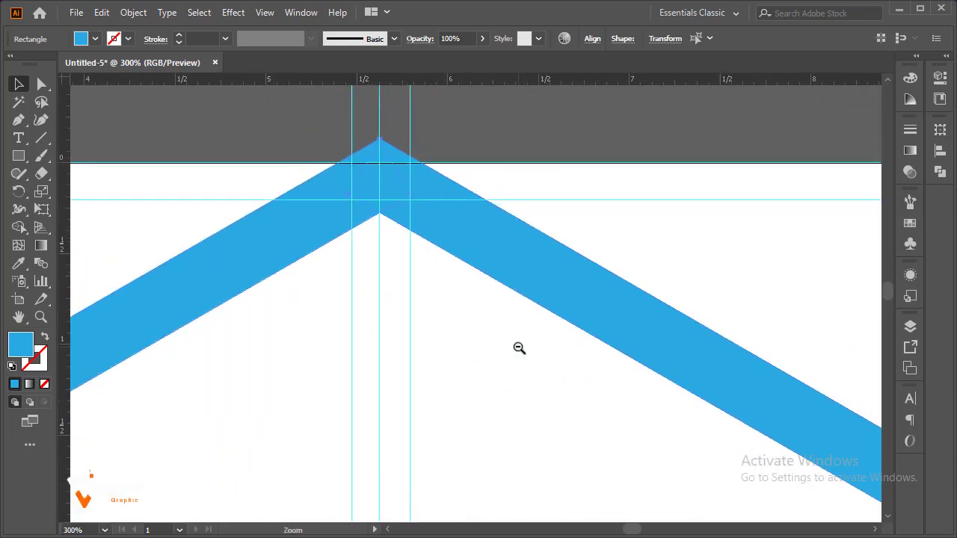
left_click(519, 349, "ctrl+alt")
left_click(506, 349, "ctrl+alt")
left_click(321, 150)
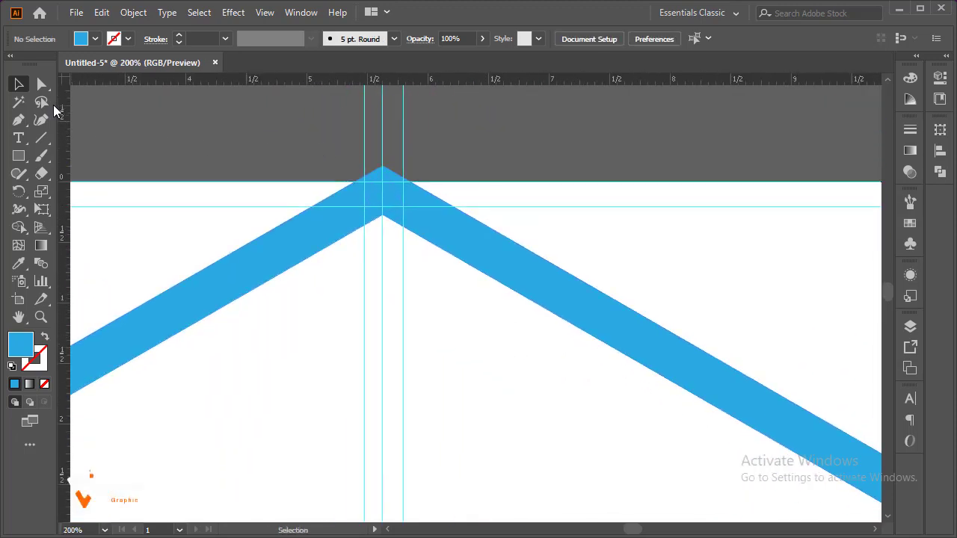
Try to join the anchor points of the two bars at the peak
key("a")
left_click_drag(324, 162, 451, 249)
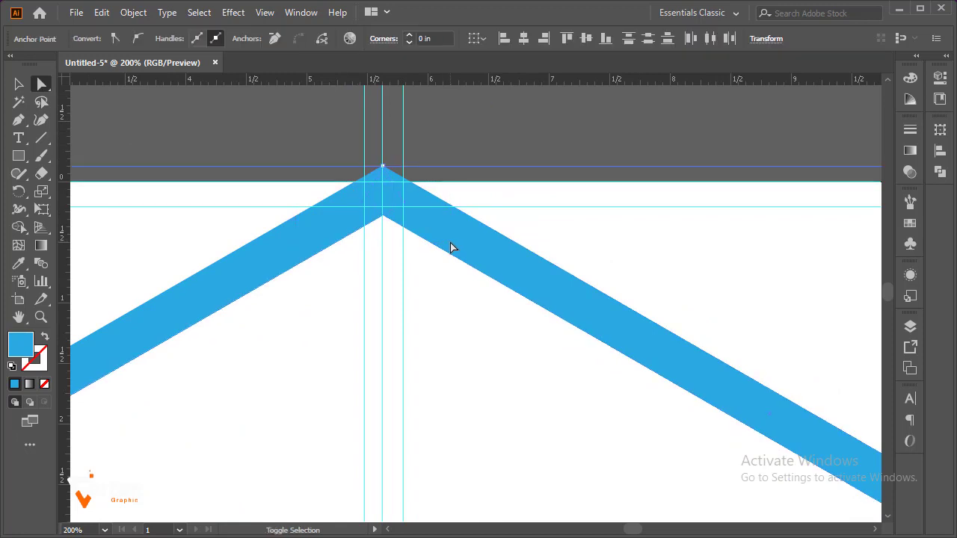
key("ctrl+j")
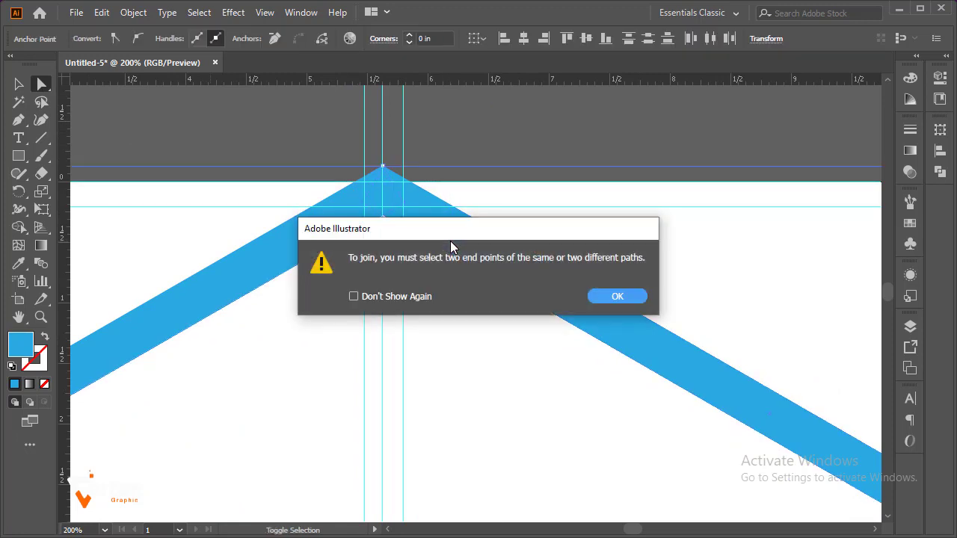
left_click(615, 297)
left_click(514, 182)
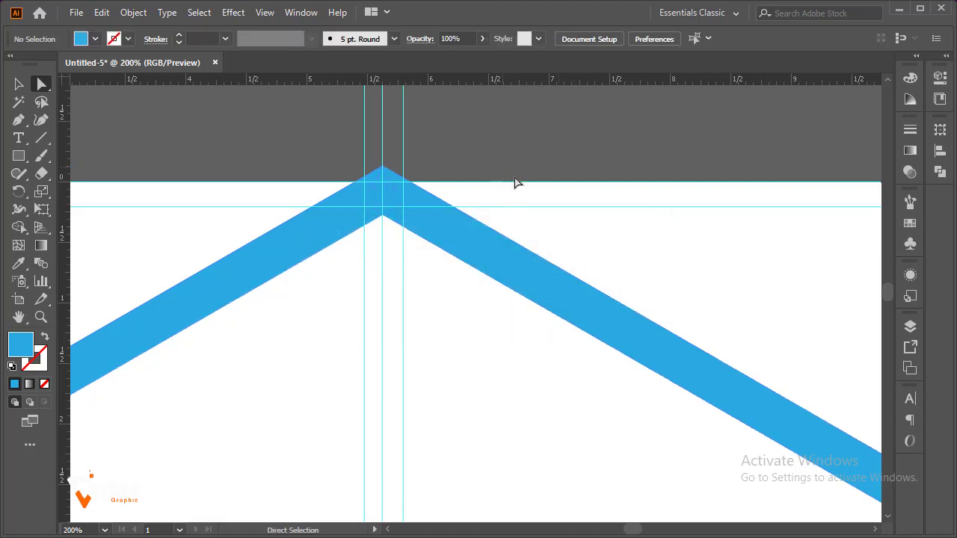
Select the two diagonal bars at the peak and combine them into one roof shape with Pathfinder Unite
left_click(491, 255)
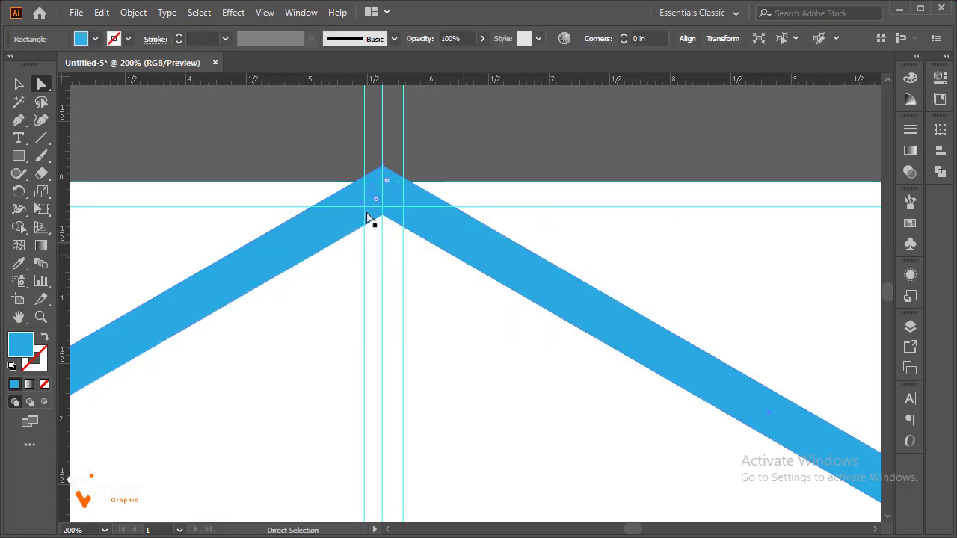
mouse_move(317, 146)
left_mouse_down()
mouse_move(448, 238)
mouse_move(442, 232)
left_mouse_up()
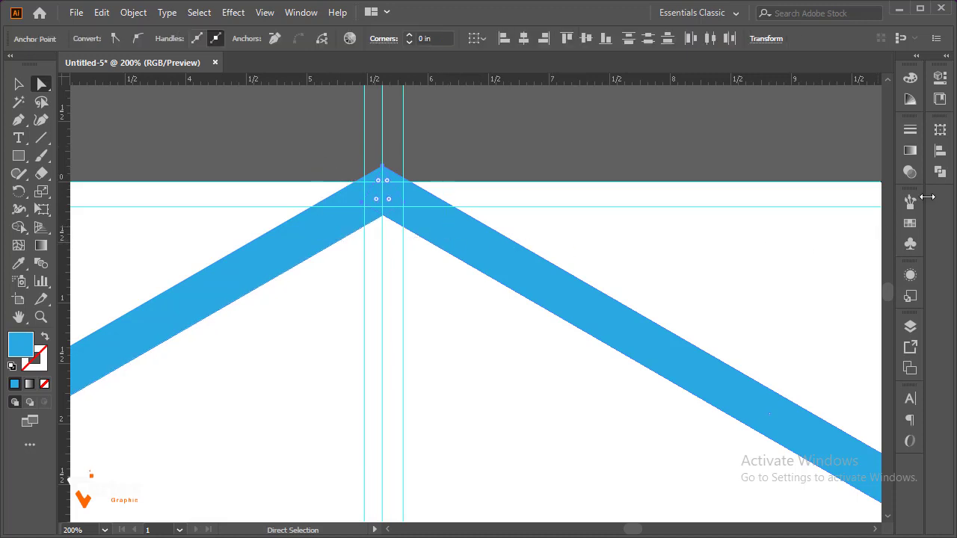
left_click(940, 172)
left_click(771, 163)
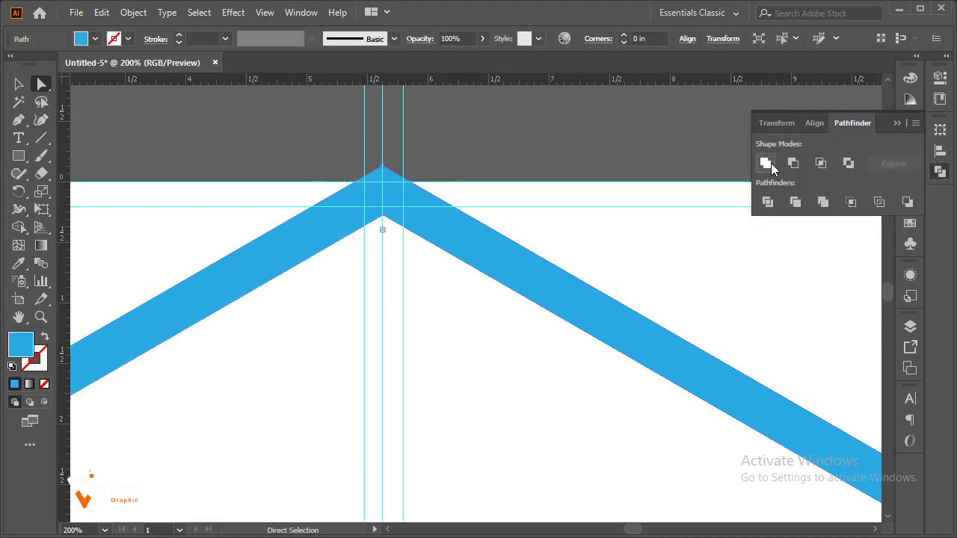
left_click(895, 122)
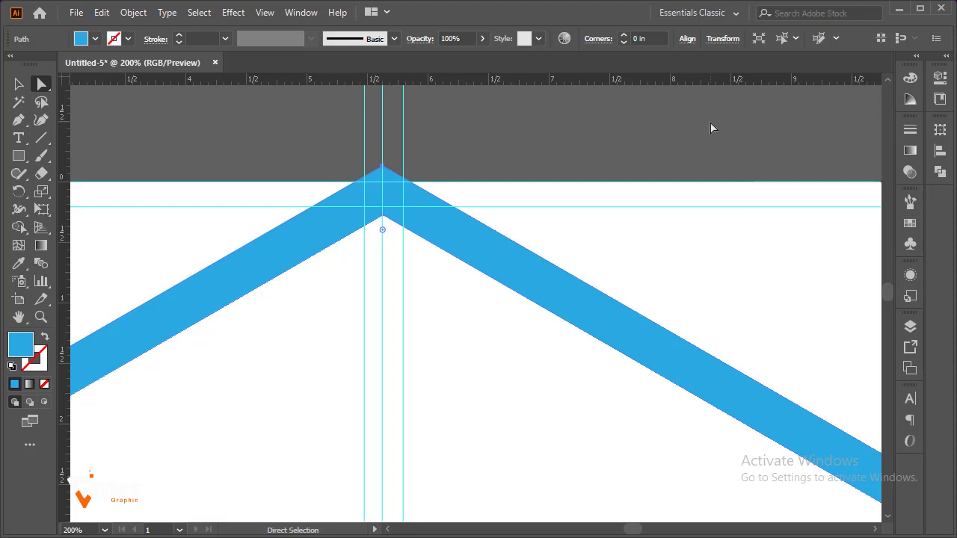
left_click(699, 134)
Try to expand the united roof shape with the Expand command
left_click(510, 258, "ctrl+alt")
left_click(510, 259, "ctrl+alt")
left_click(510, 259, "ctrl+alt")
left_click(510, 258, "ctrl+alt")
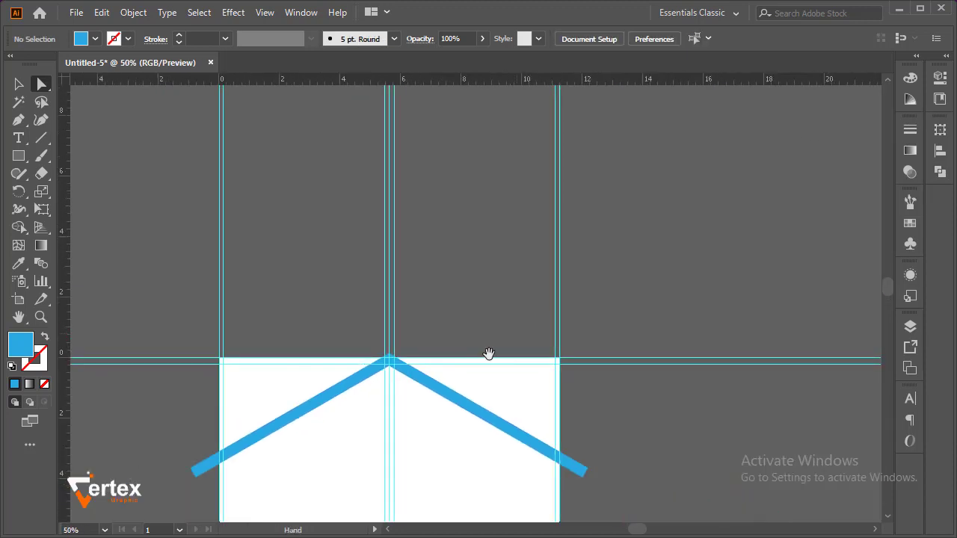
left_click_drag(489, 355, 487, 291)
left_click(423, 377)
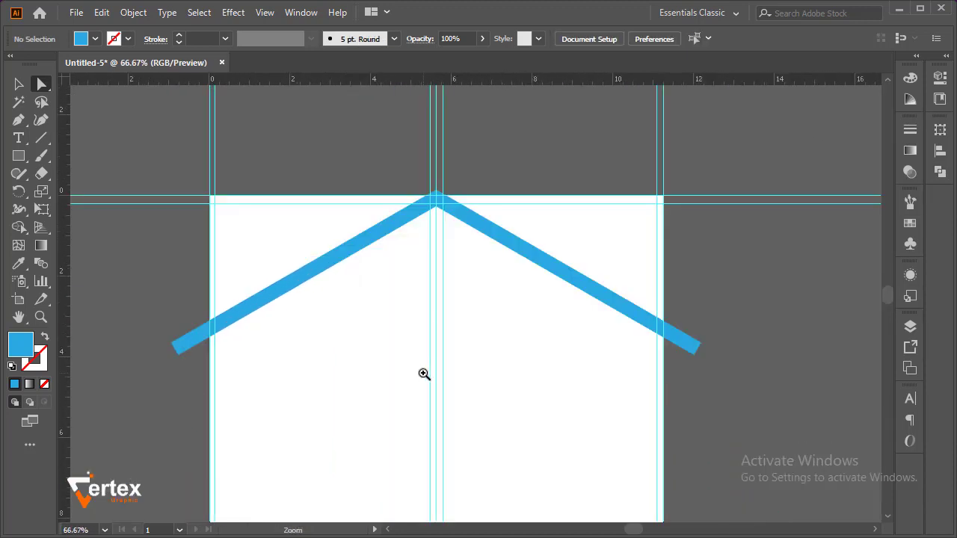
left_click_drag(396, 293, 384, 284)
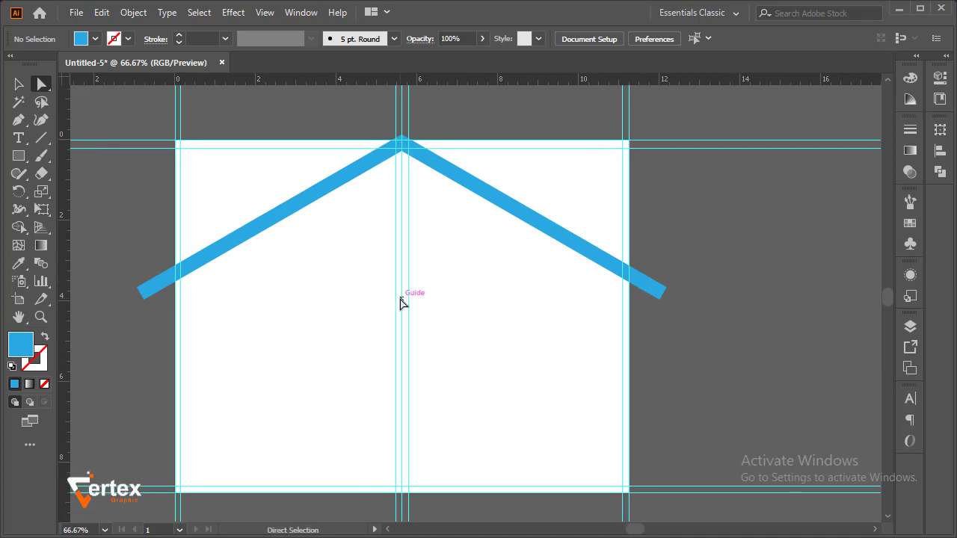
key("ctrl+a")
left_click(136, 15)
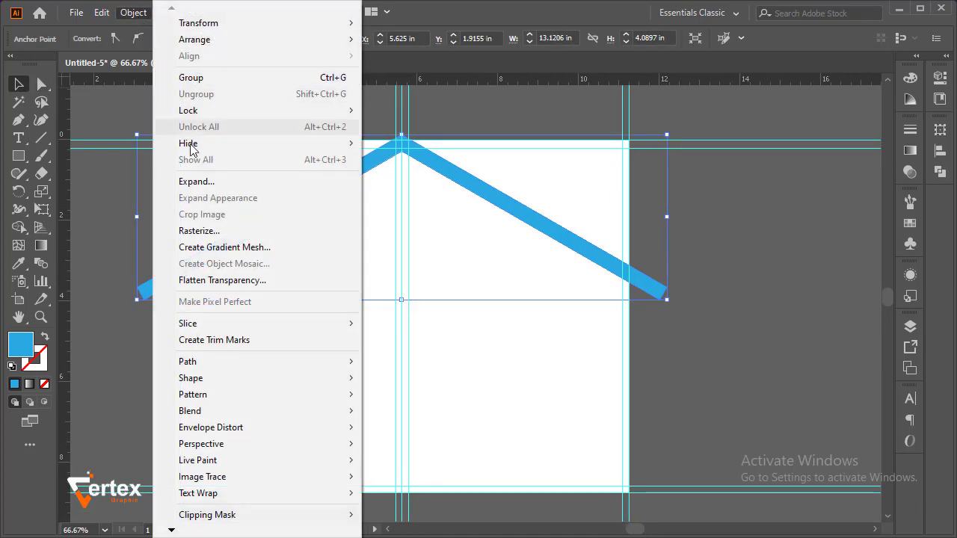
left_click(209, 184)
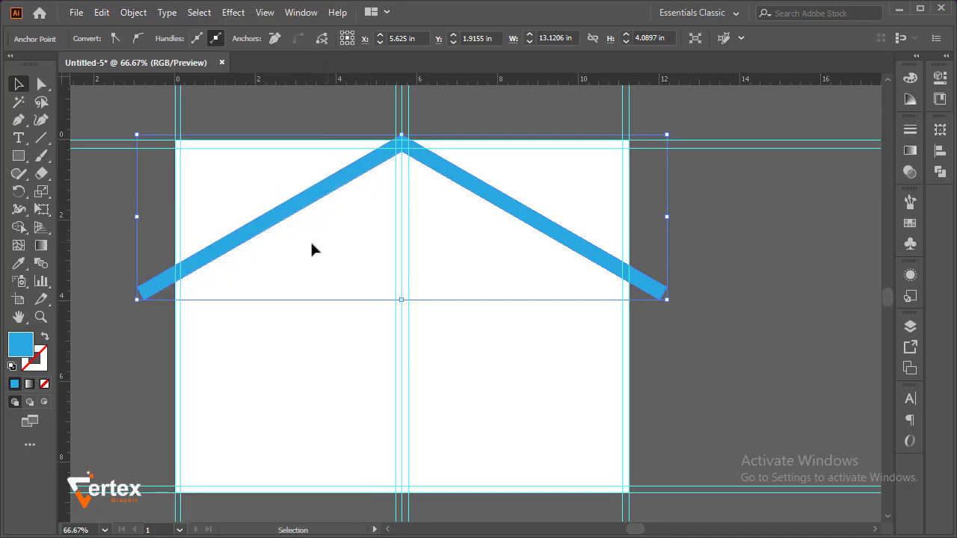
left_click(93, 256)
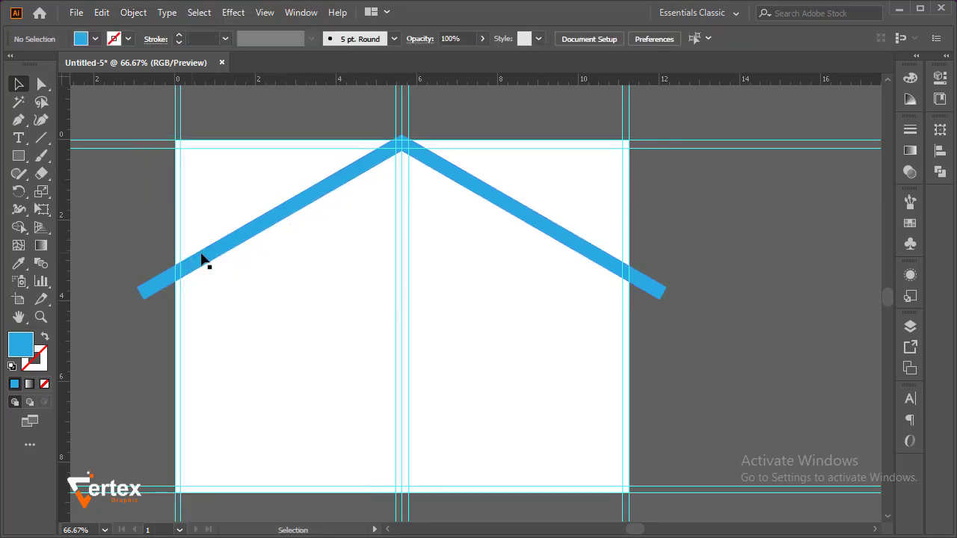
Reflect a copy of the roof shape across the horizontal axis and nudge the inverted copy slightly down
left_click(202, 252)
right_click(323, 205)
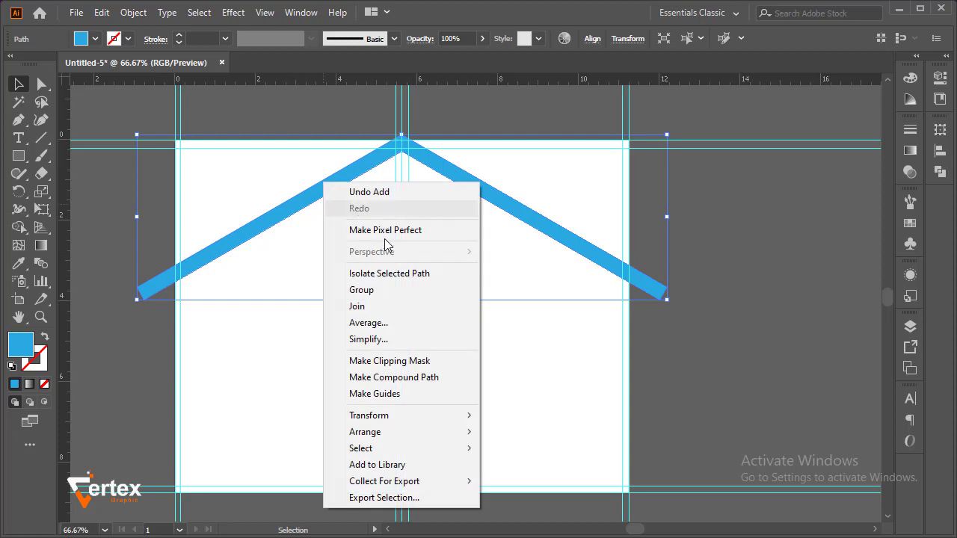
mouse_move(412, 424)
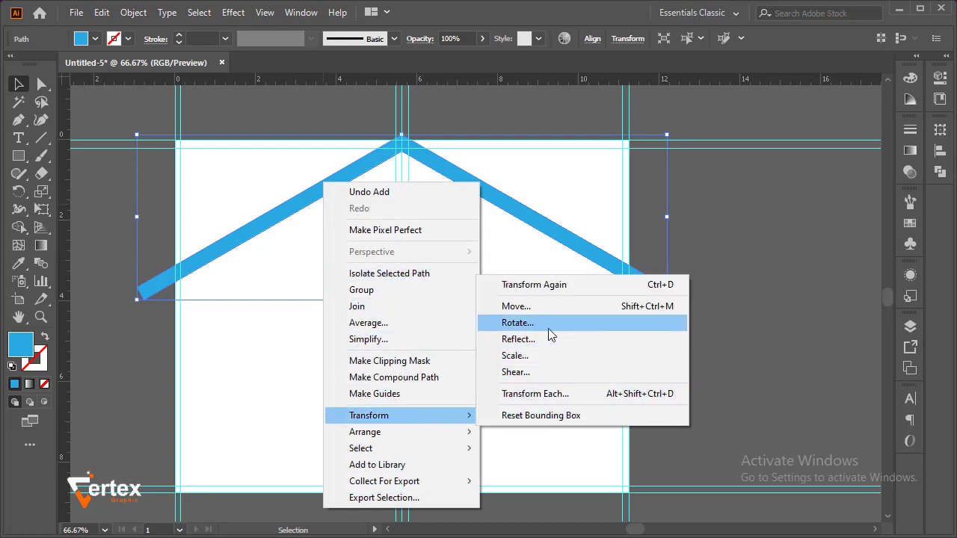
left_click(549, 339)
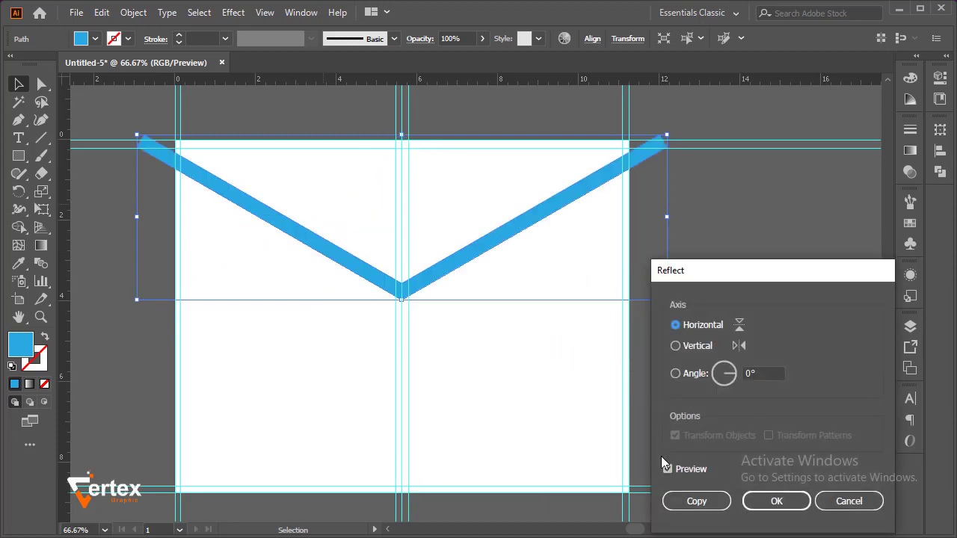
left_click(682, 501)
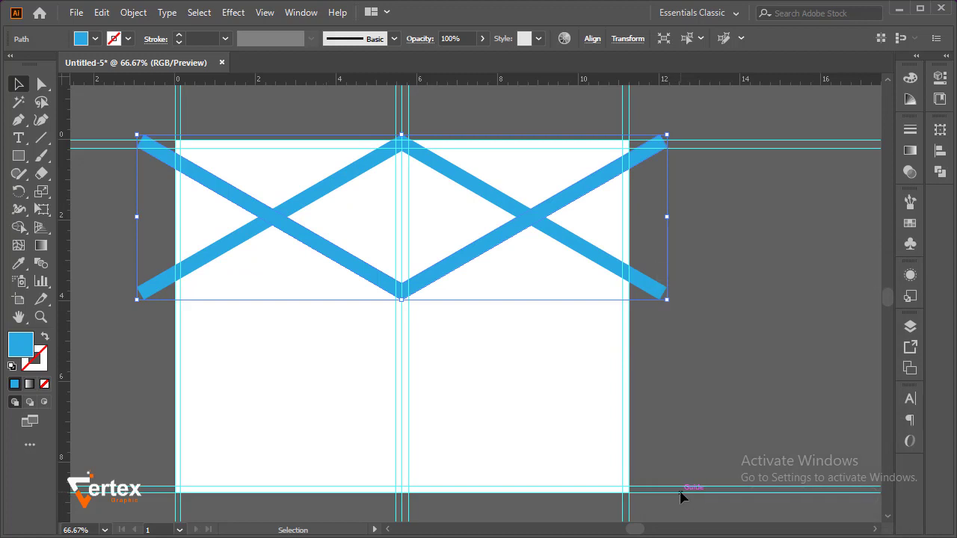
key("Down")
key("Down")
key("Down")
key("Down")
key("Down")
key("Down")
key("Down")
key("Down")
key("Down")
key("Down")
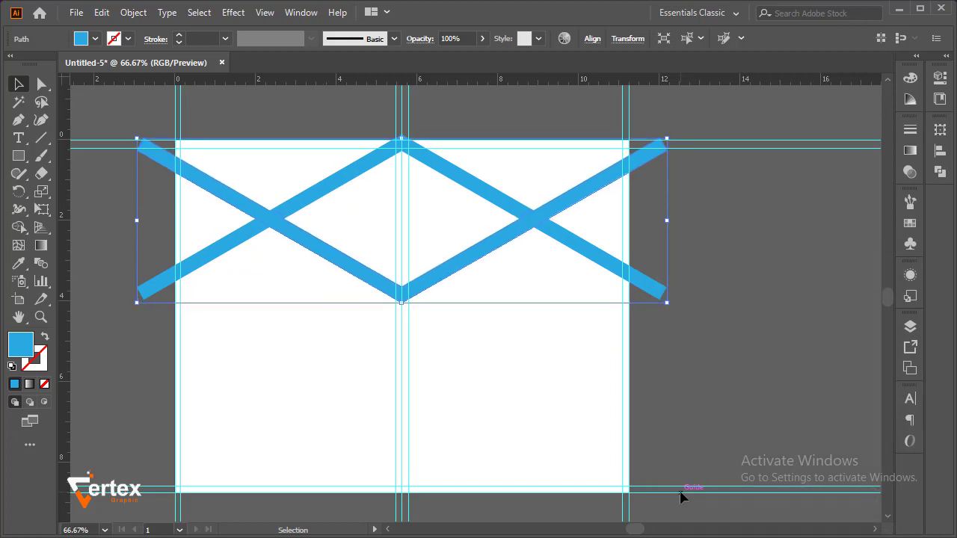
key("Up")
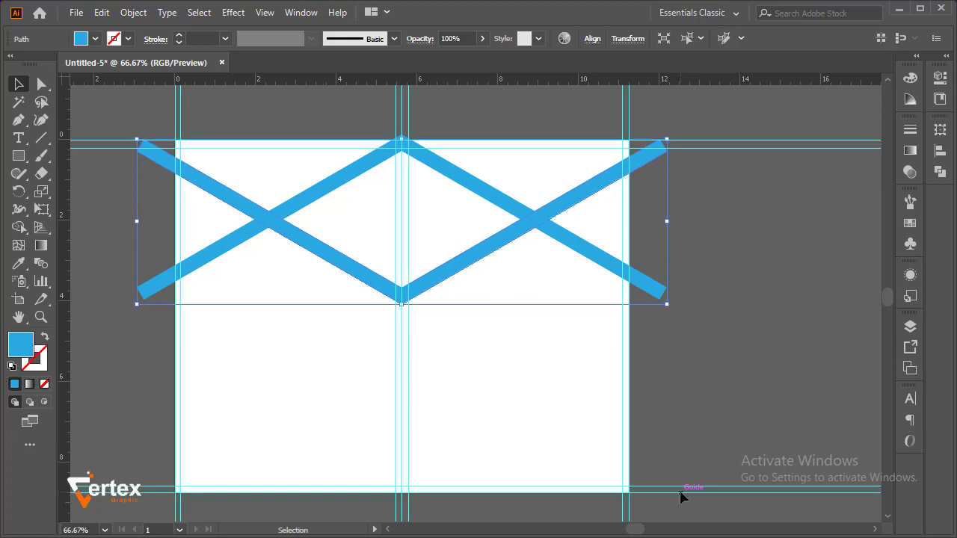
left_click(762, 354)
Remove the inverted V's outer arms beyond both crossings with the Shape Builder tool, keeping its central V
key("z")
left_click_drag(145, 123, 607, 320)
key("v")
left_click_drag(204, 127, 691, 449)
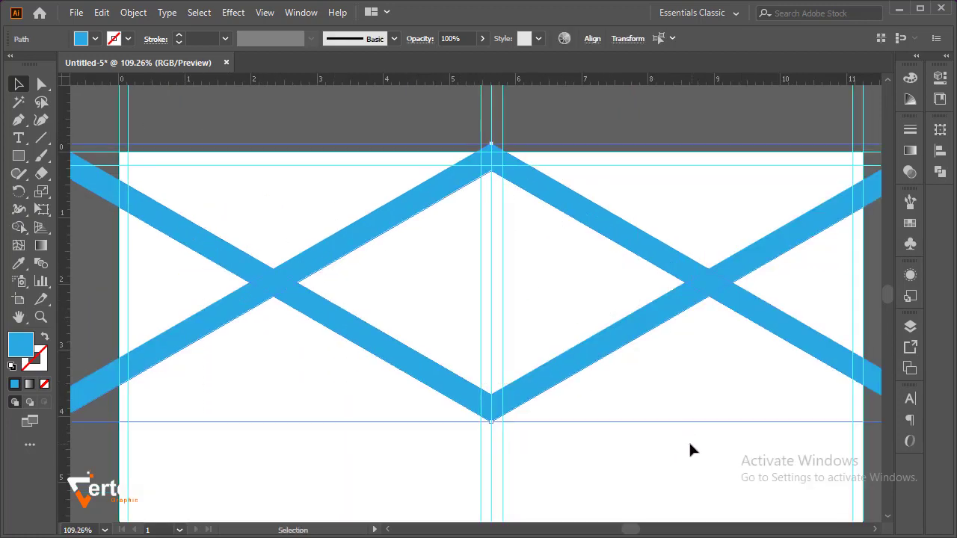
left_click(20, 226)
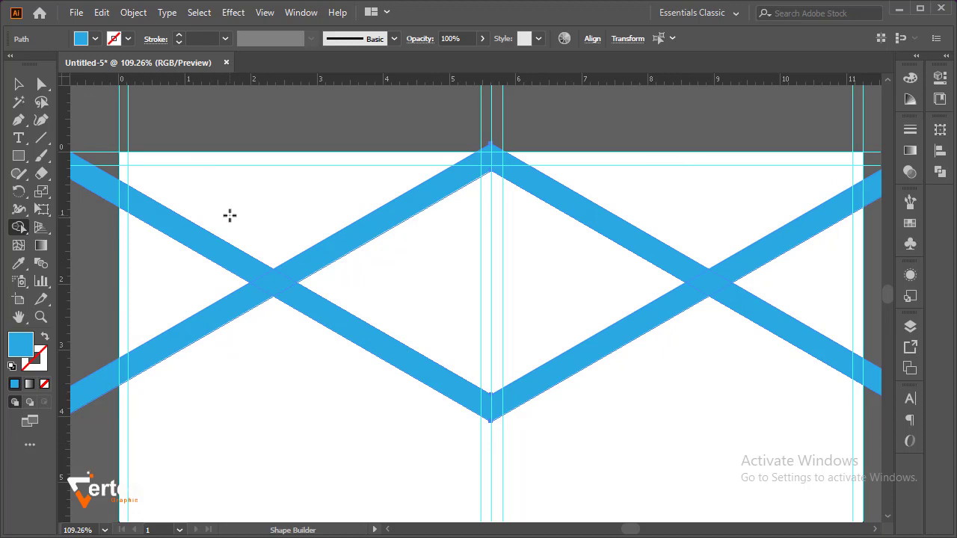
left_click_drag(225, 213, 184, 269)
left_click_drag(716, 238, 796, 283)
Merge both crossing pieces into the upper roof band with Shape Builder, leaving the lower V as a separate shape
left_click(291, 294, "alt")
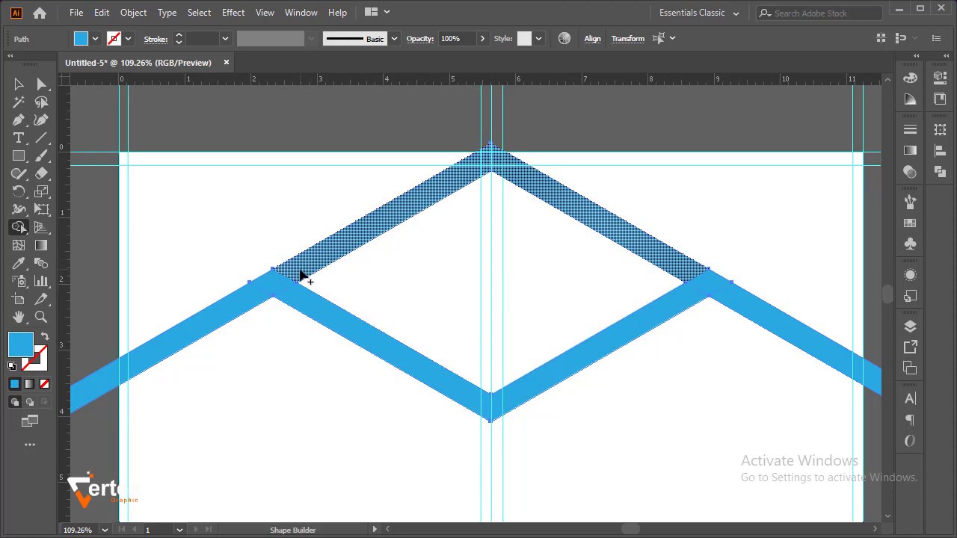
left_click_drag(296, 267, 252, 287)
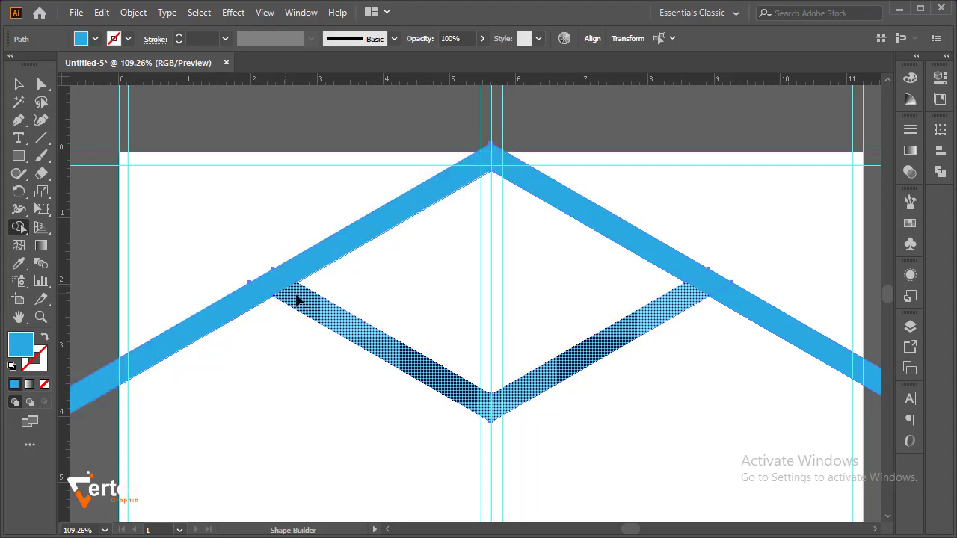
left_click_drag(684, 267, 729, 296)
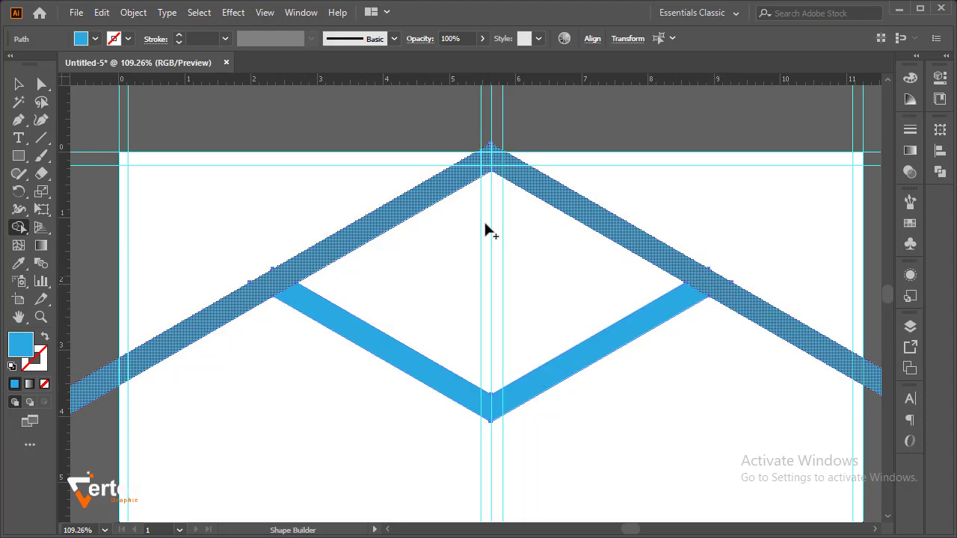
key("v")
left_click(164, 99)
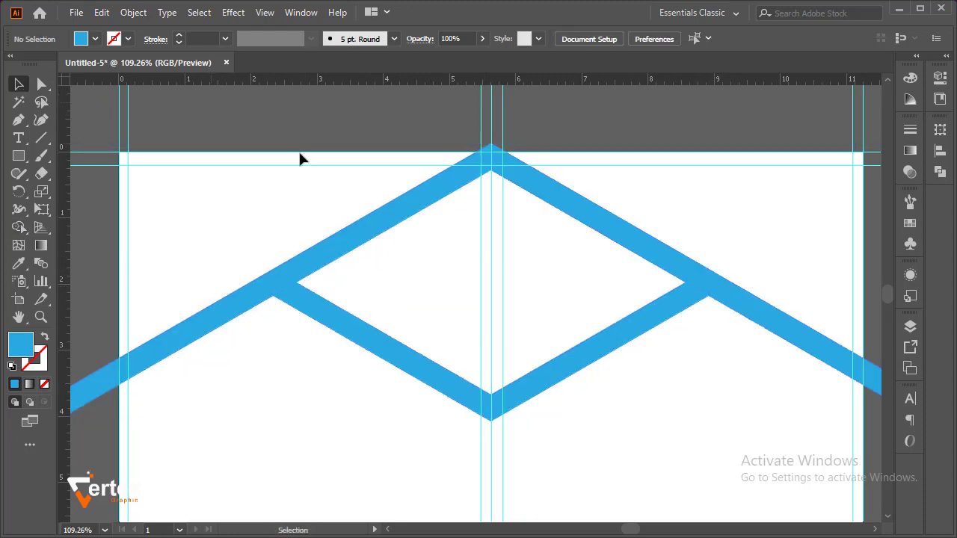
left_click(501, 265, "ctrl+alt")
left_click(500, 264, "ctrl+alt")
left_click_drag(496, 299, 491, 188)
left_click(411, 280)
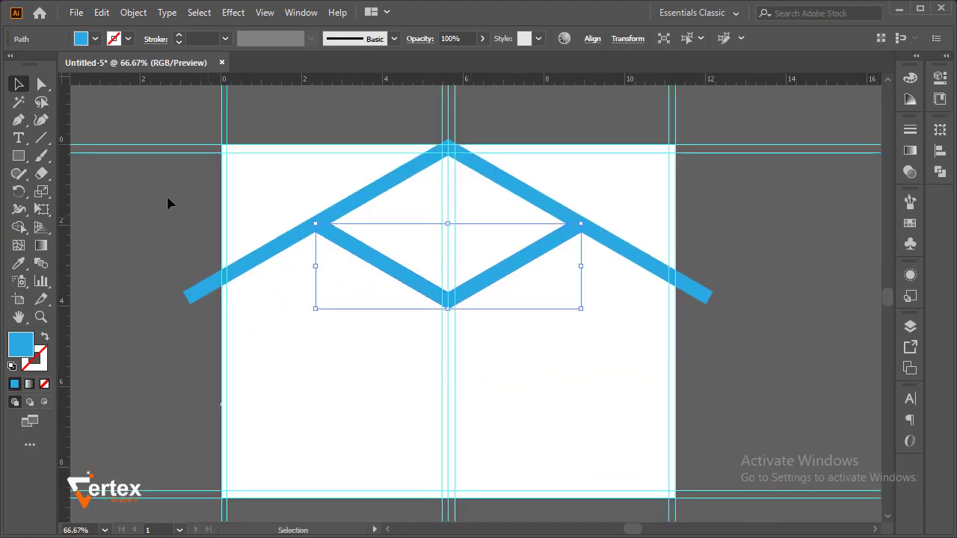
left_click(180, 216)
Draw a dark blue triangle with the Pen tool between the roof's right arm and the artboard's right edge, about 2 in wide
left_click(485, 321, "ctrl+alt")
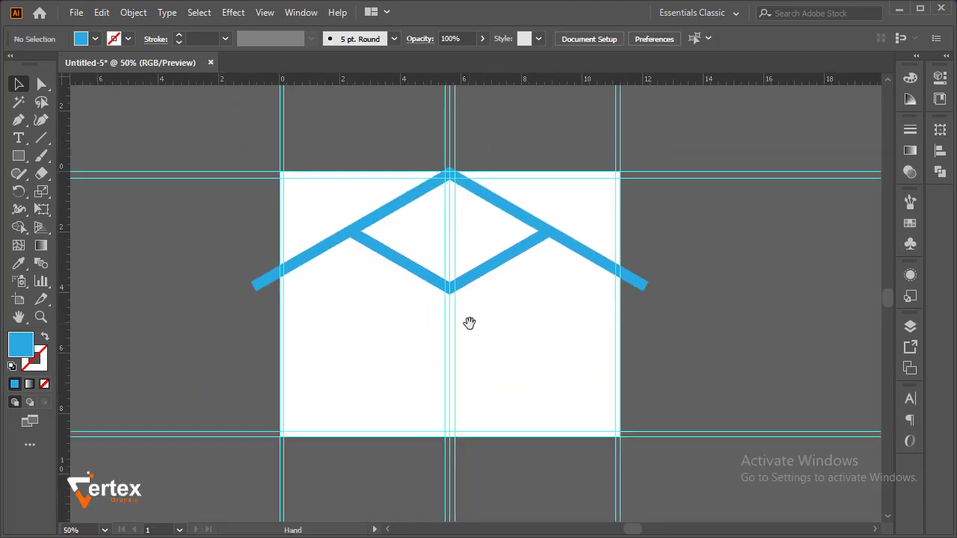
left_click_drag(468, 325, 441, 297)
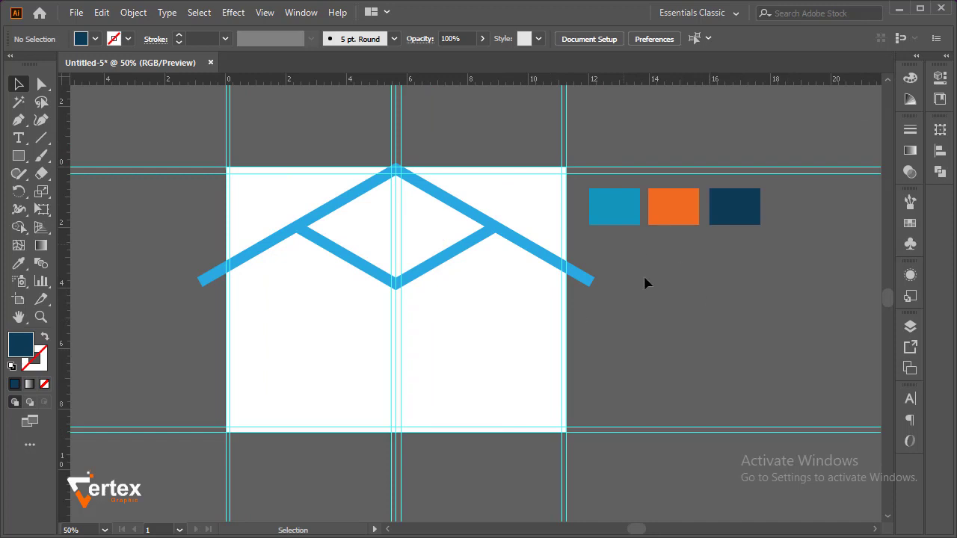
left_click_drag(373, 193, 626, 351)
left_click_drag(596, 323, 579, 349)
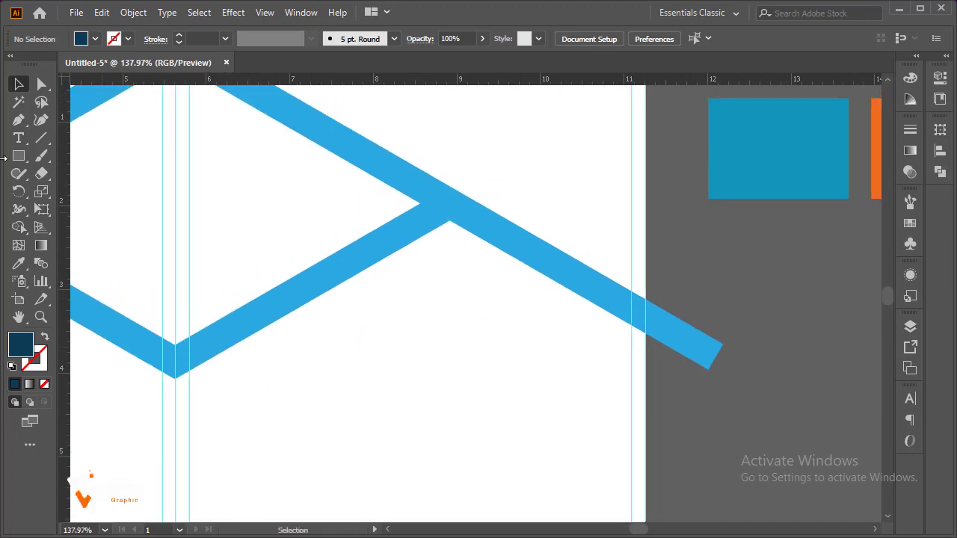
left_click(19, 119)
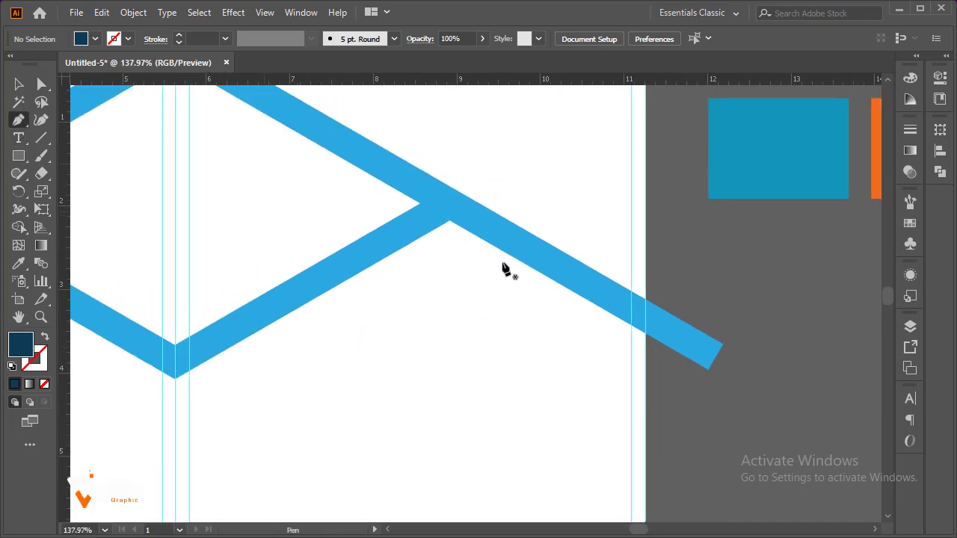
left_click(647, 321)
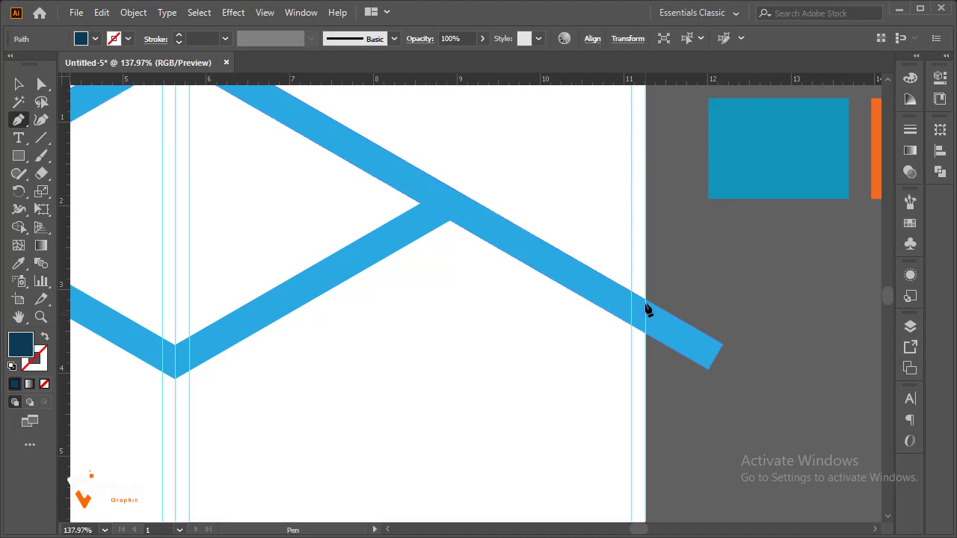
left_click(645, 197)
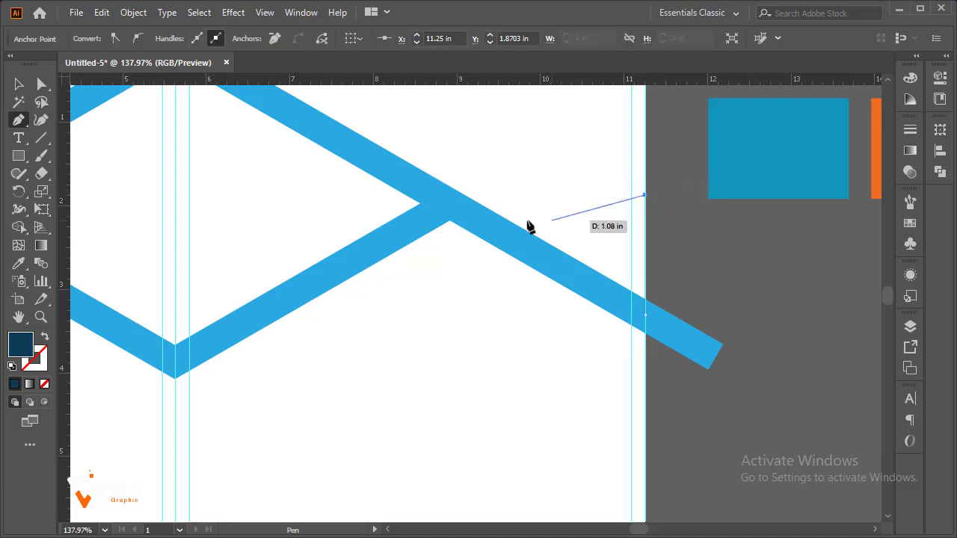
left_click(480, 211)
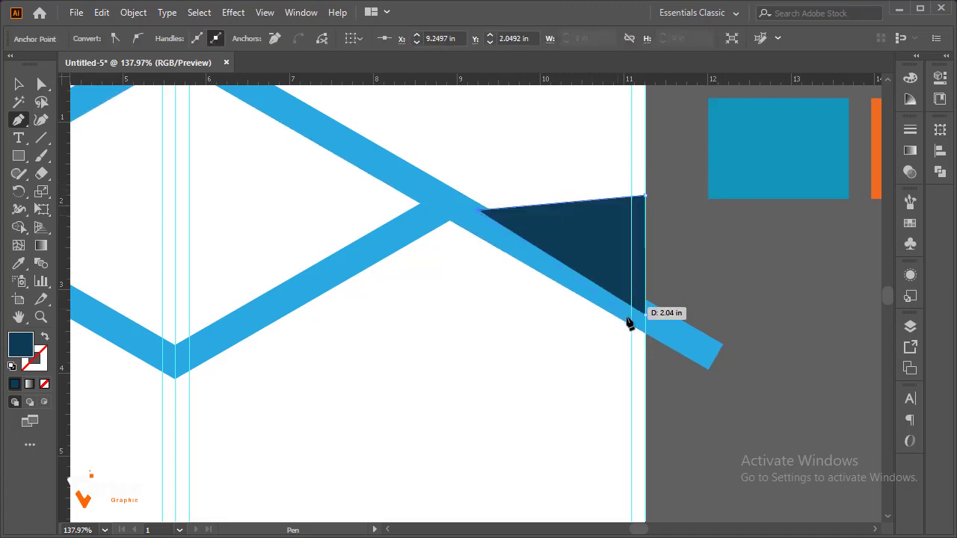
left_click(645, 318)
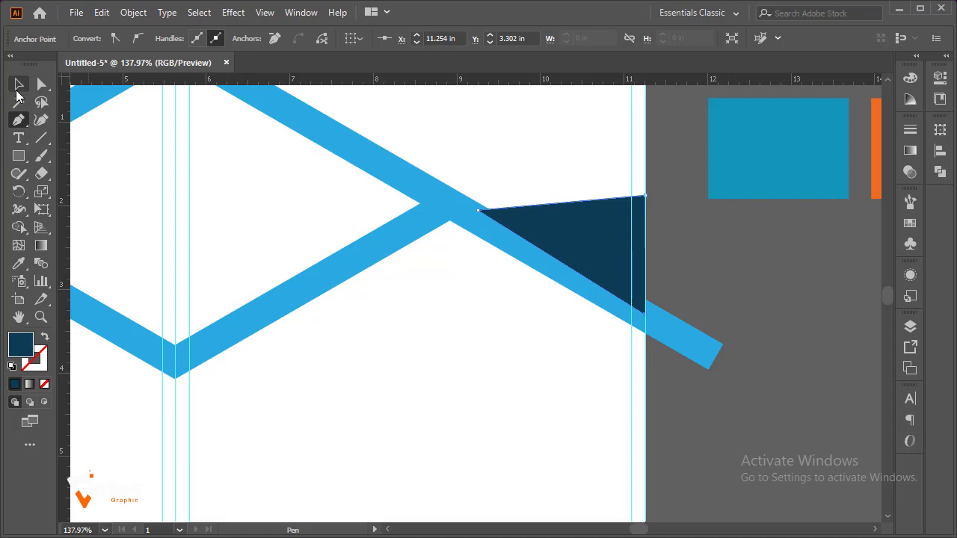
Send the dark blue triangle to the back so it sits behind the blue band
left_click(18, 85)
right_click(595, 242)
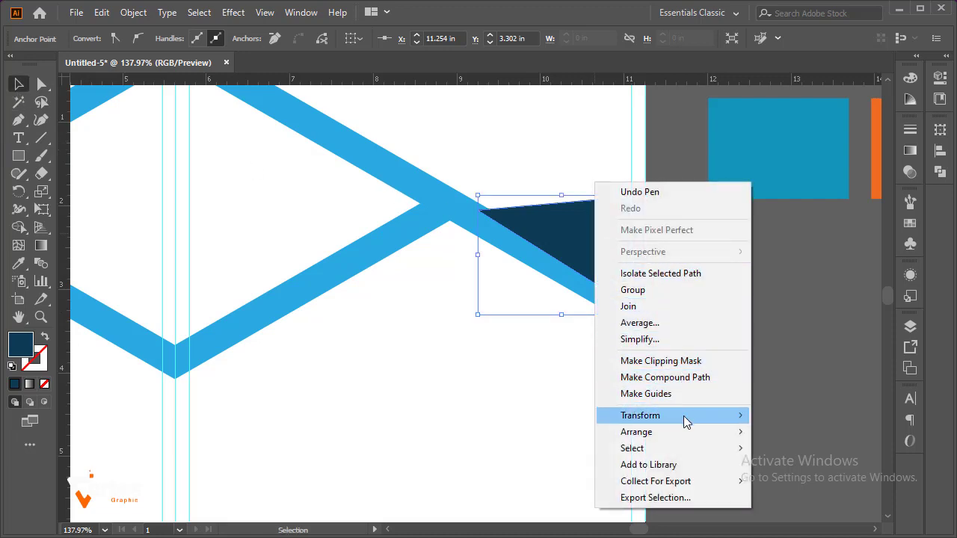
mouse_move(683, 432)
left_click(778, 479)
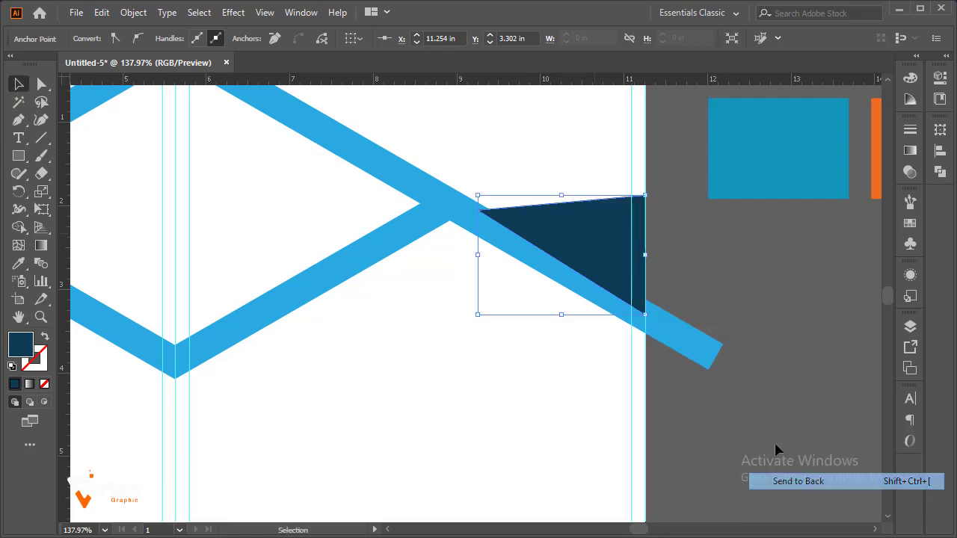
left_click(767, 297)
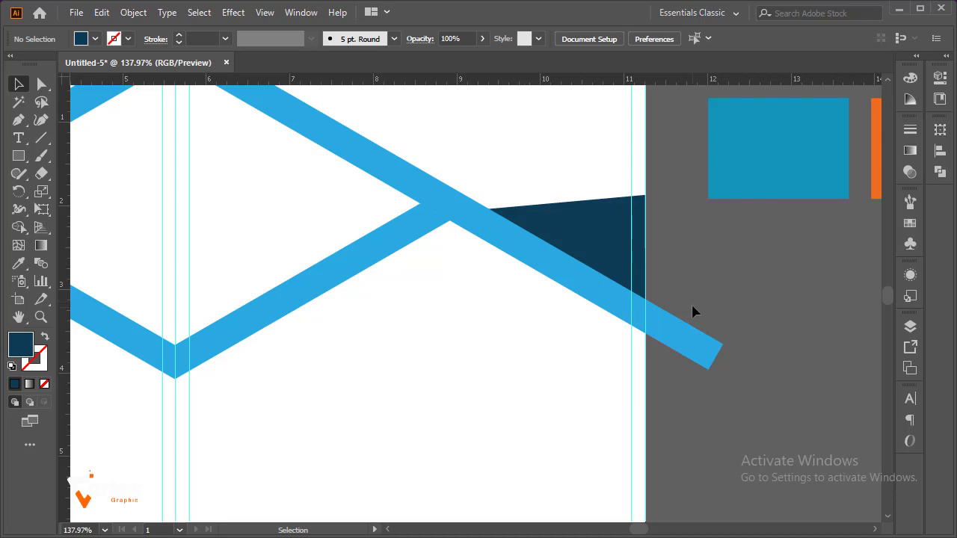
key("a")
key("ctrl+1")
left_click_drag(487, 231, 622, 214)
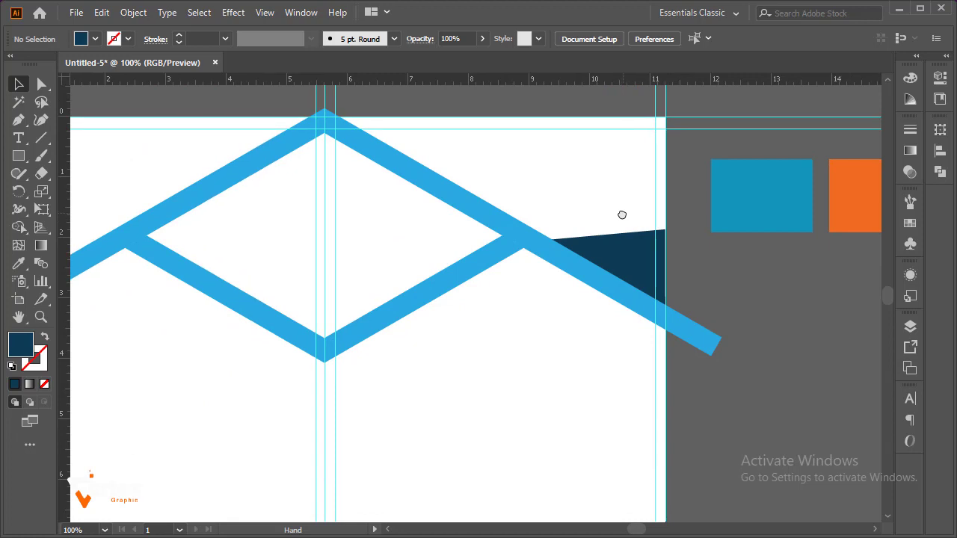
Recolour the roof band with the teal-blue swatch beside the artboard and the lower V with the orange swatch using the Eyedropper
left_click(192, 203)
left_click(19, 265)
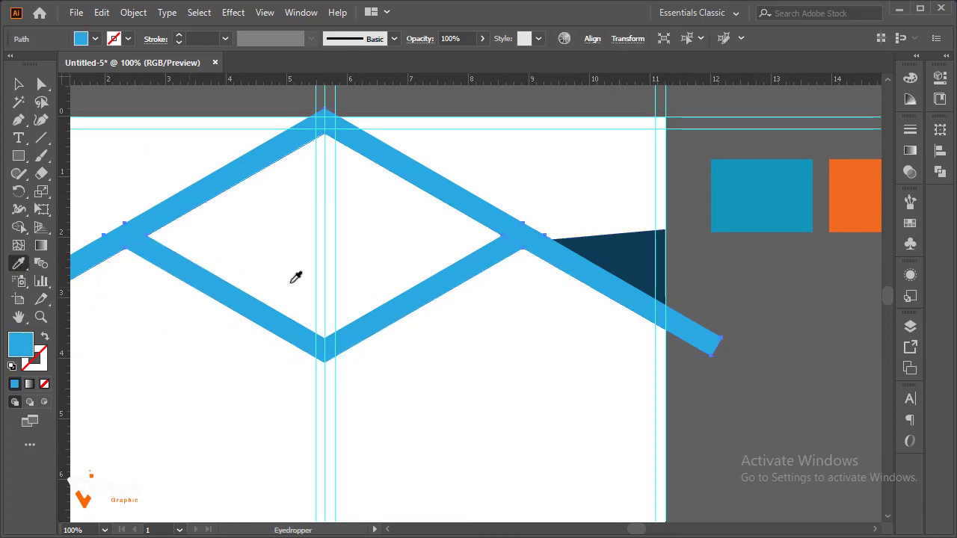
left_click(747, 187)
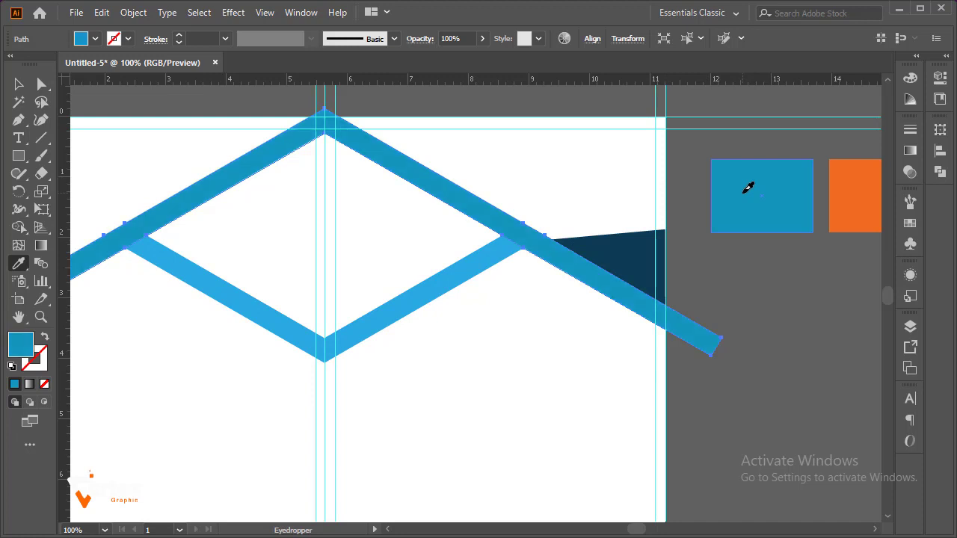
left_click(19, 84)
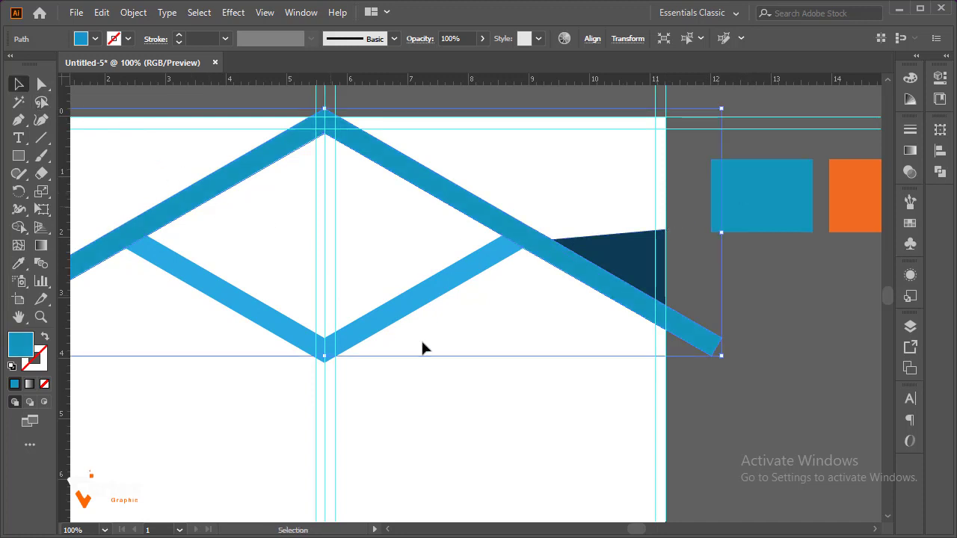
left_click(483, 411)
left_click(390, 331)
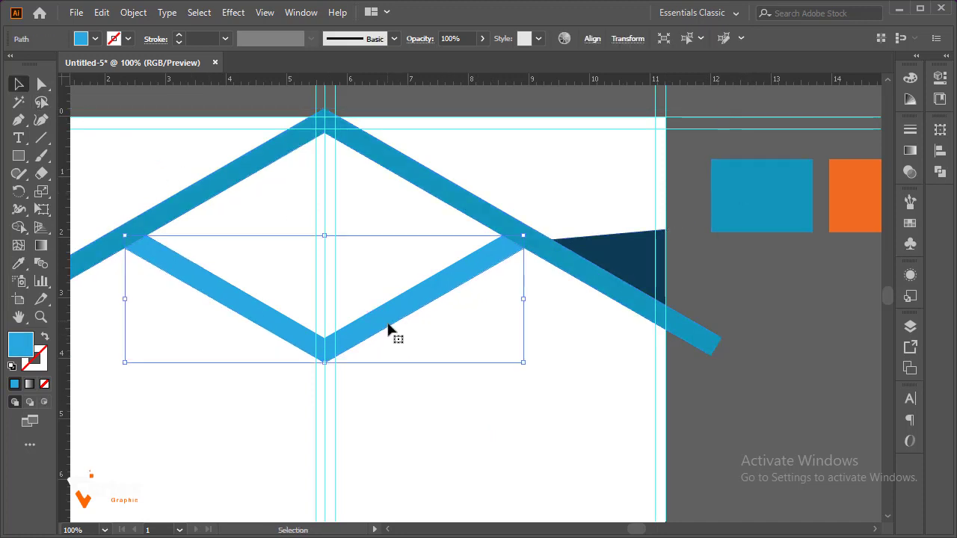
left_click(19, 263)
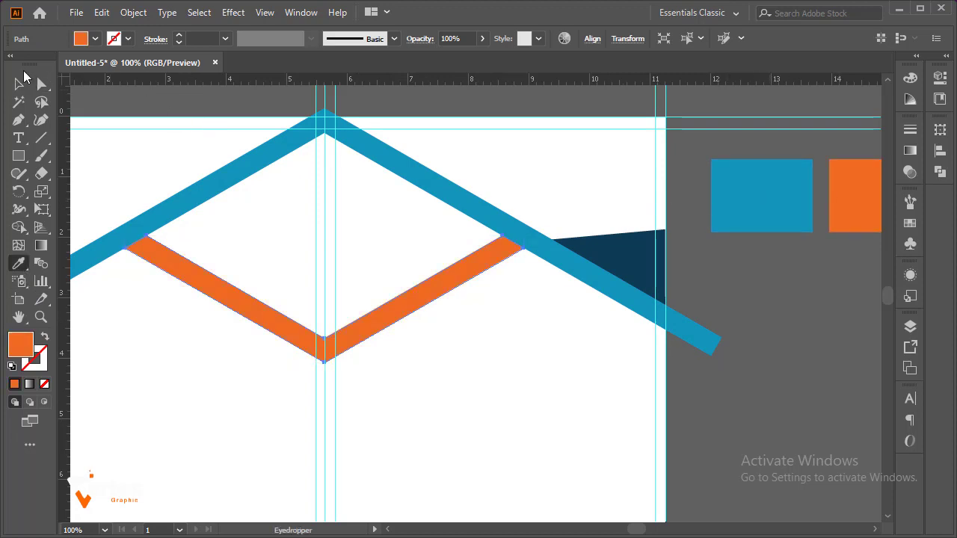
left_click(21, 84)
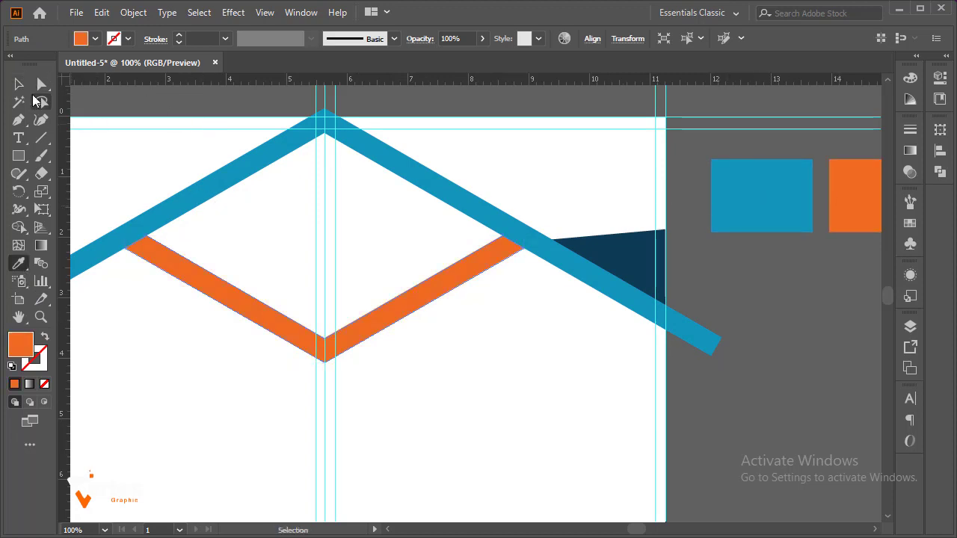
left_click(552, 449)
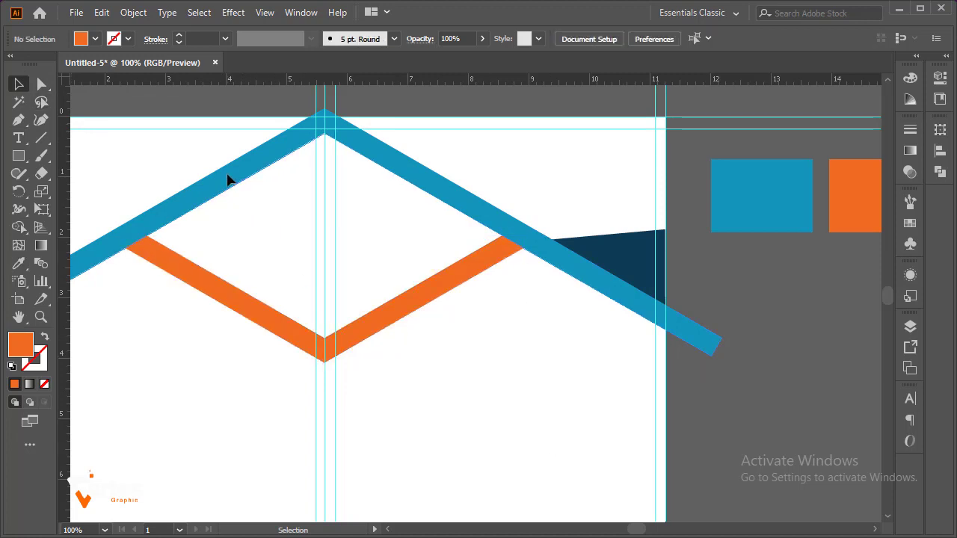
Recolour the roof band orange by sampling the orange swatch with the Eyedropper
left_click(76, 257)
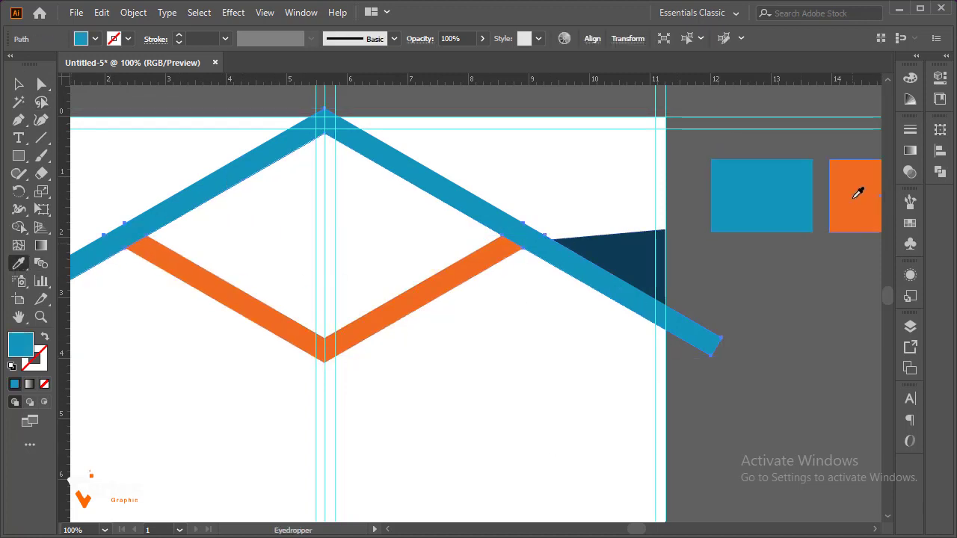
left_click(857, 192)
left_click(19, 84)
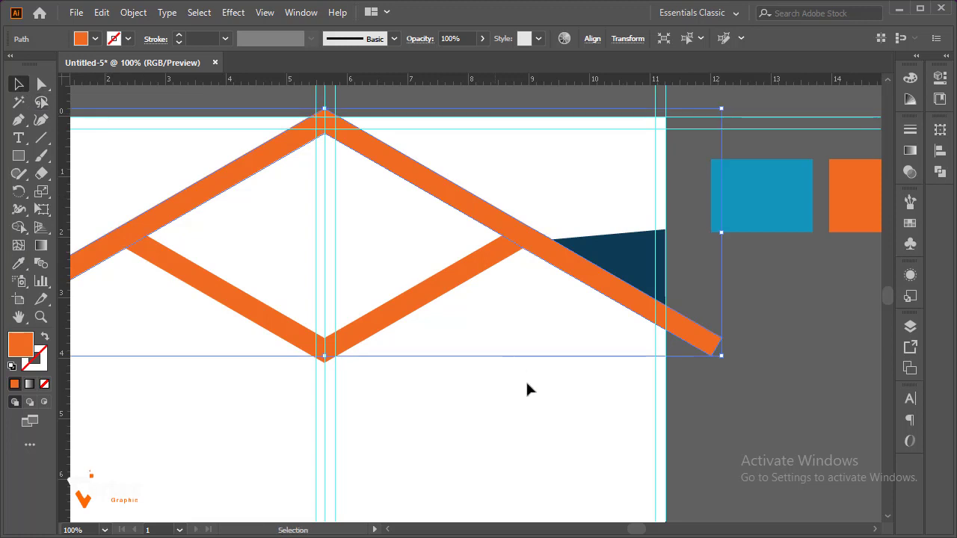
left_click(490, 363)
Recolour the lower V and the triangle at the artboard's right edge teal blue with the Eyedropper
left_click(409, 310)
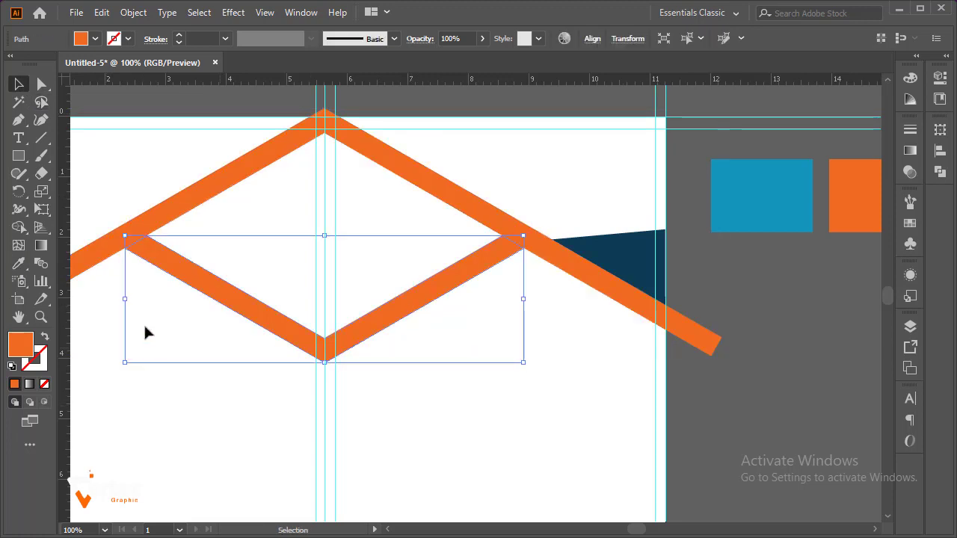
left_click(19, 264)
left_click(770, 188)
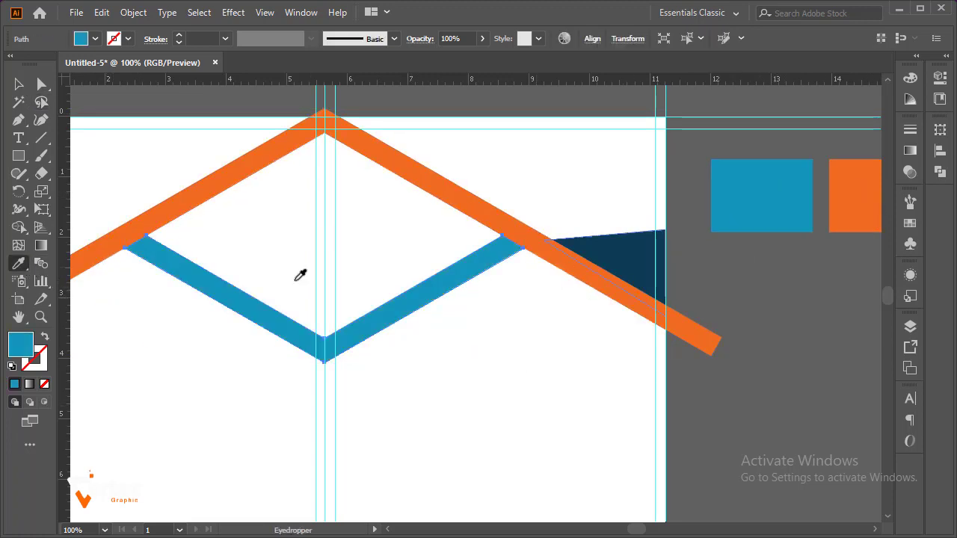
key("v")
left_click(493, 404)
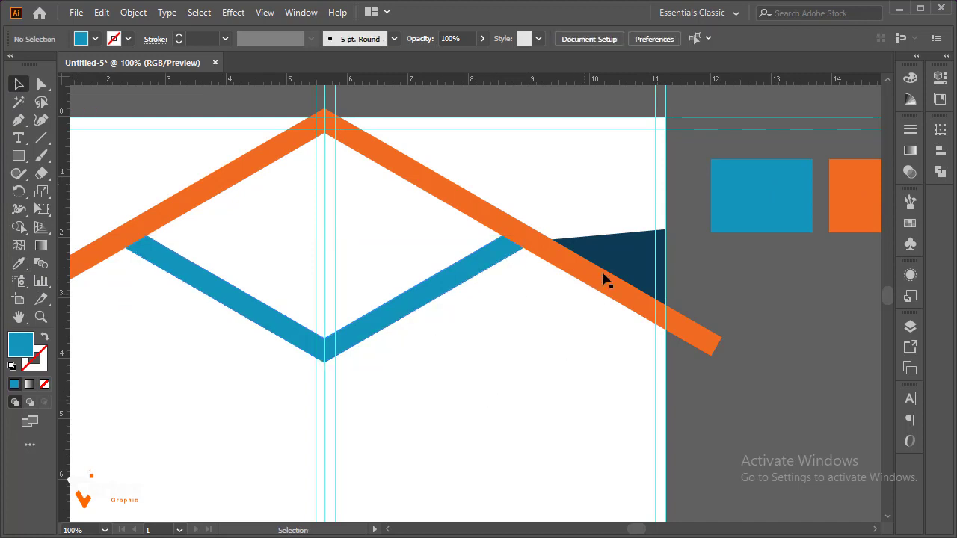
left_click(630, 266)
left_click(19, 264)
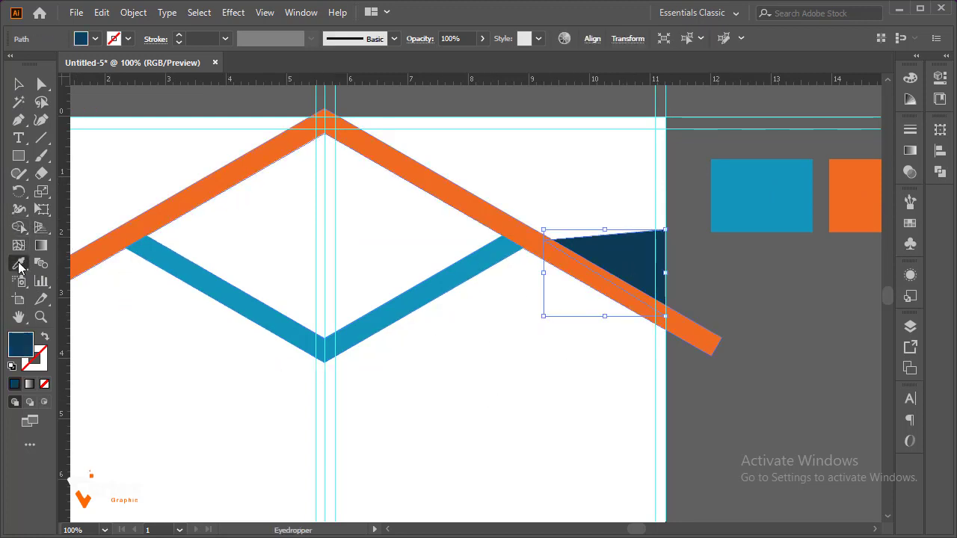
left_click(313, 321)
left_click(19, 84)
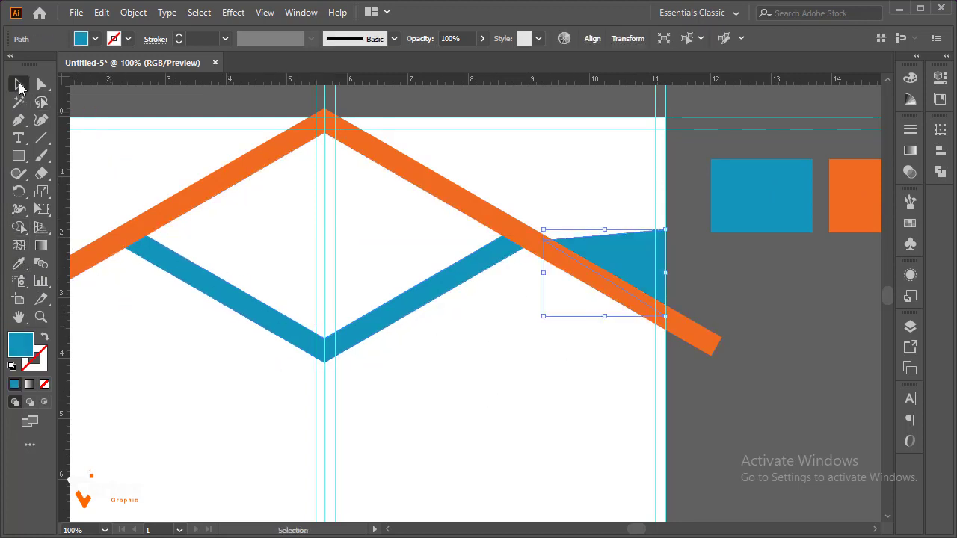
left_click(512, 361)
Recolour the lower V dark blue by sampling the dark blue swatch with the Eyedropper
key("z")
left_click(494, 345, "alt")
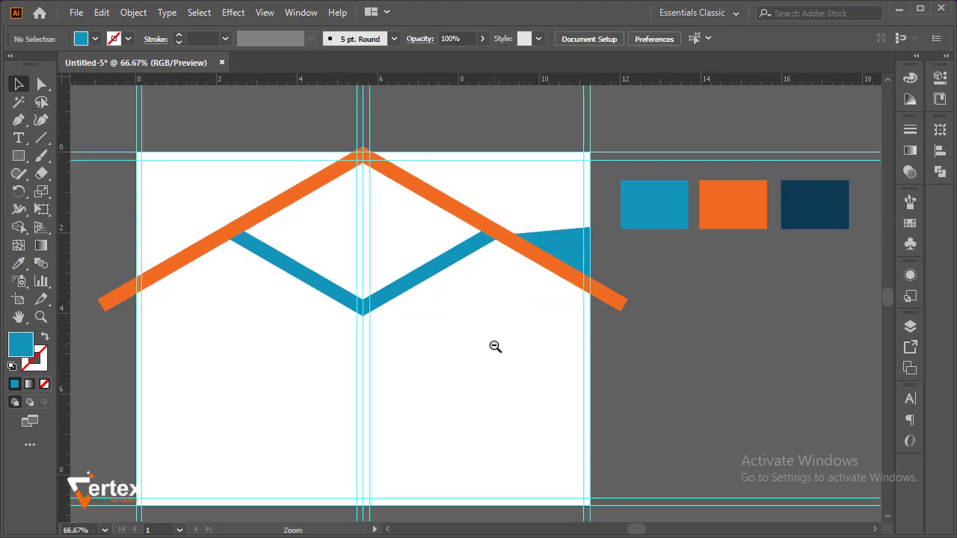
key("ctrl+alt+space")
left_click(412, 289)
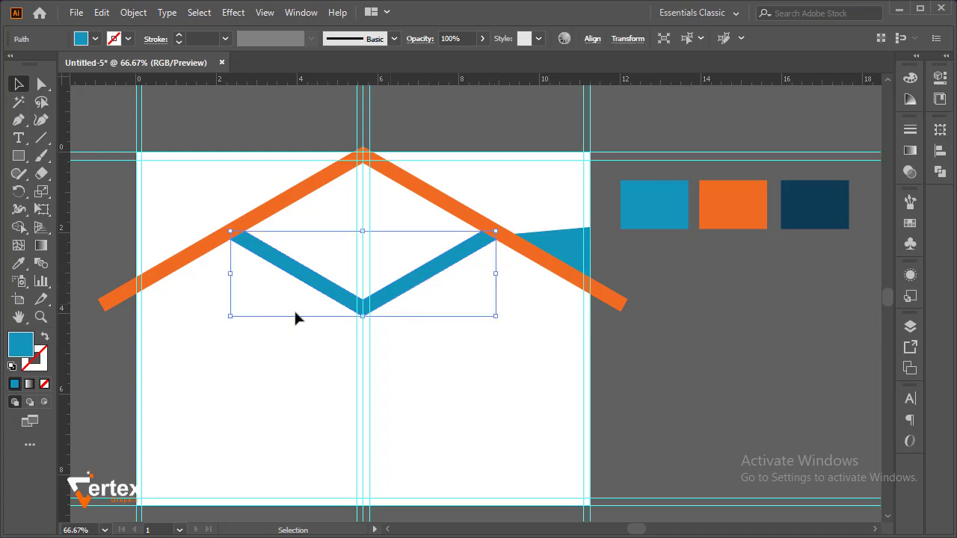
left_click(16, 273)
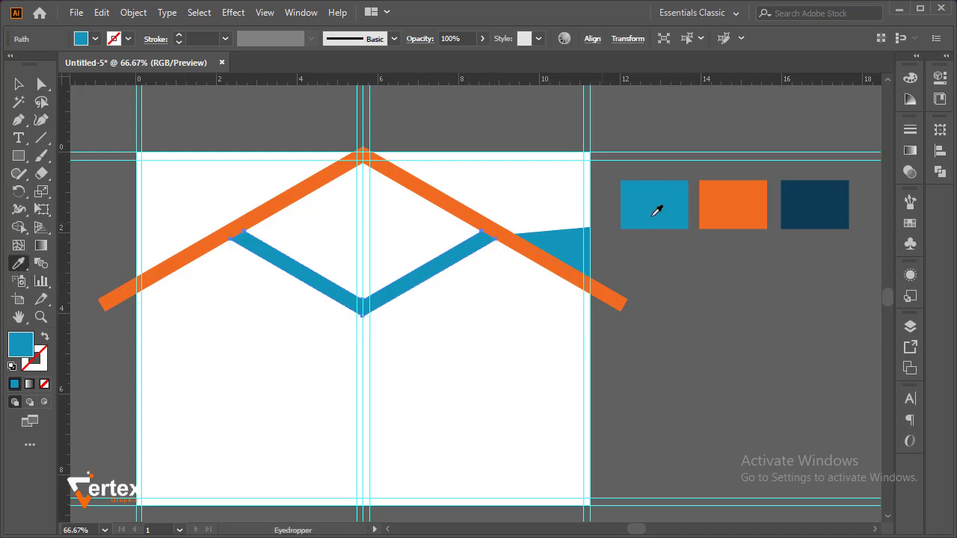
left_click(807, 208)
left_click(19, 84)
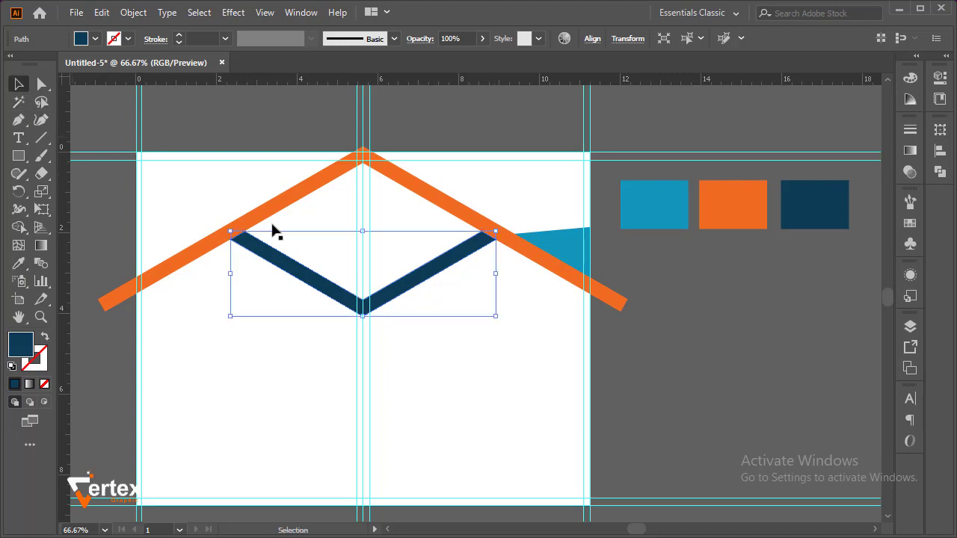
Recolour the triangle at the artboard's right edge with the dark blue swatch using the Eyedropper
left_click(566, 256)
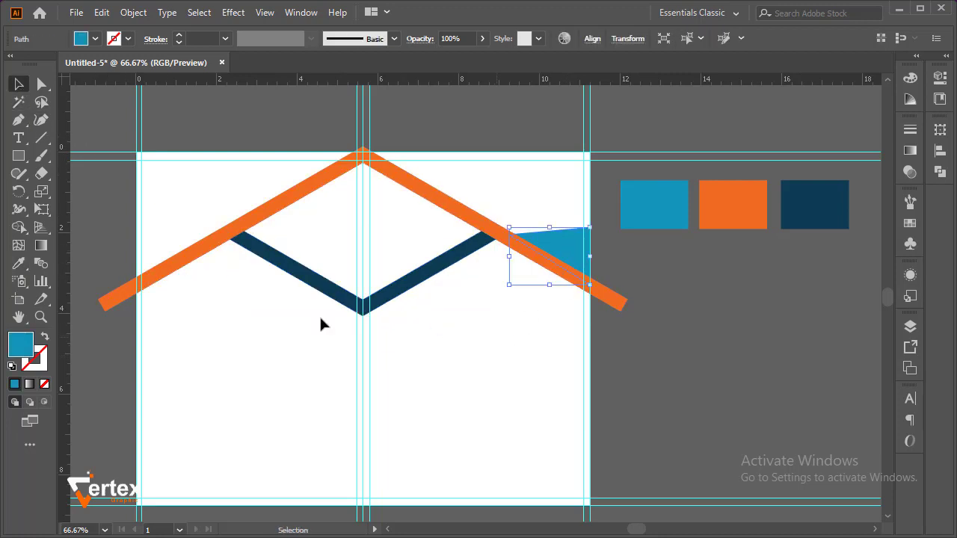
left_click(20, 263)
left_click(812, 196)
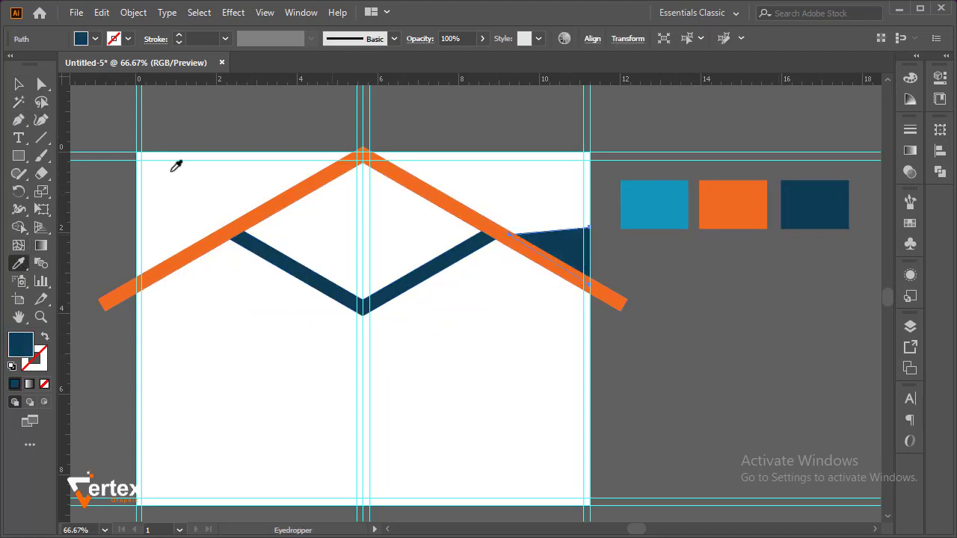
left_click(19, 84)
left_click(453, 321)
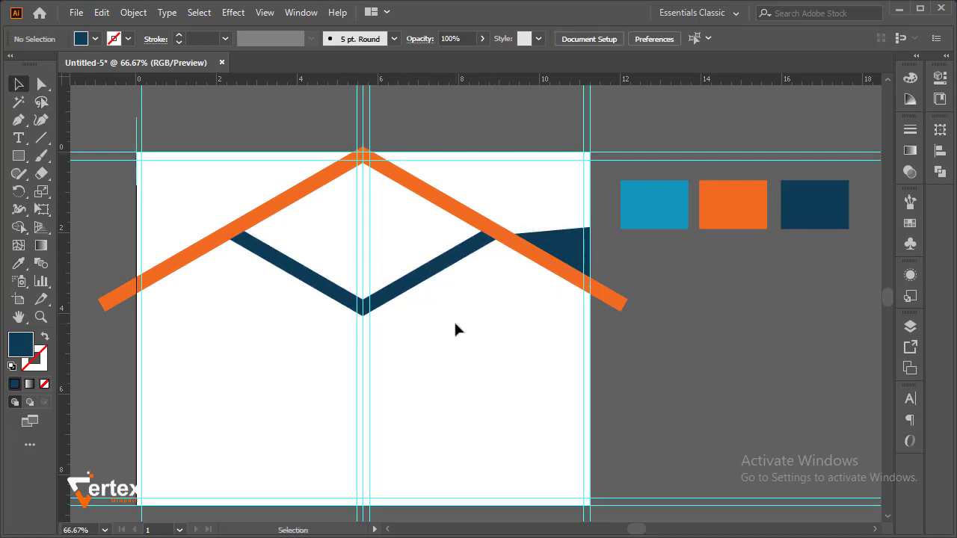
Draw a dark blue equilateral triangle about 1.4 in wide with the Polygon tool in the lower part of the left panel
left_click(414, 302, "ctrl")
left_click_drag(427, 230, 477, 166)
left_click_drag(411, 314, 415, 181)
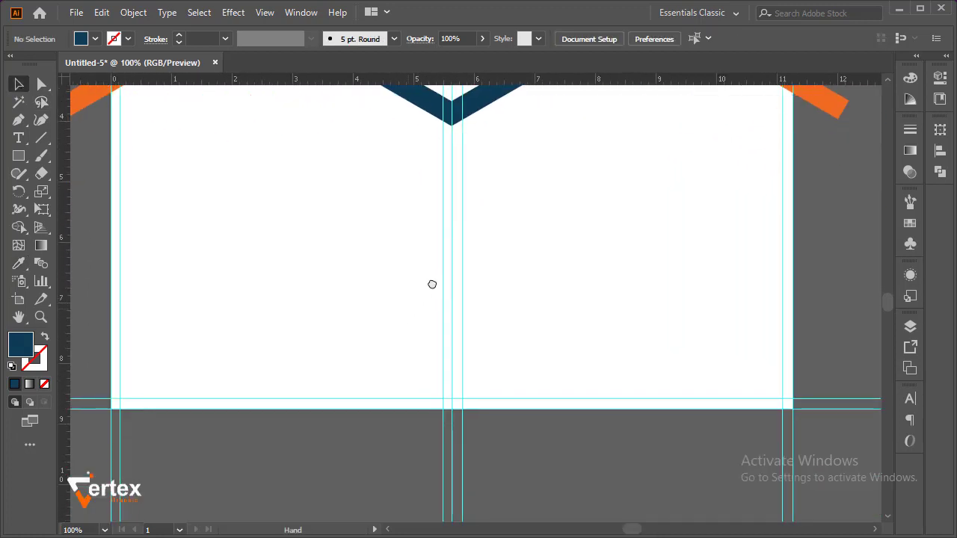
left_click_drag(432, 284, 466, 277)
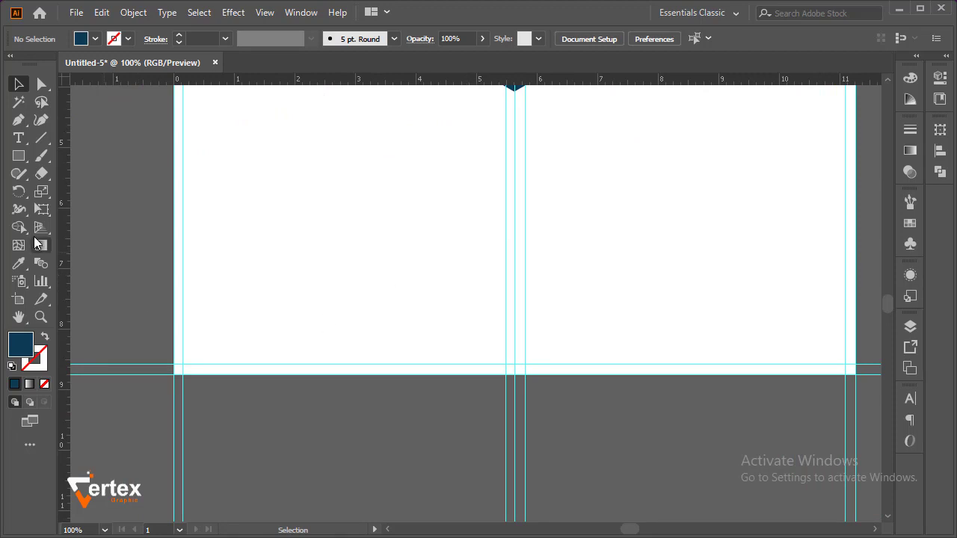
left_click(19, 157)
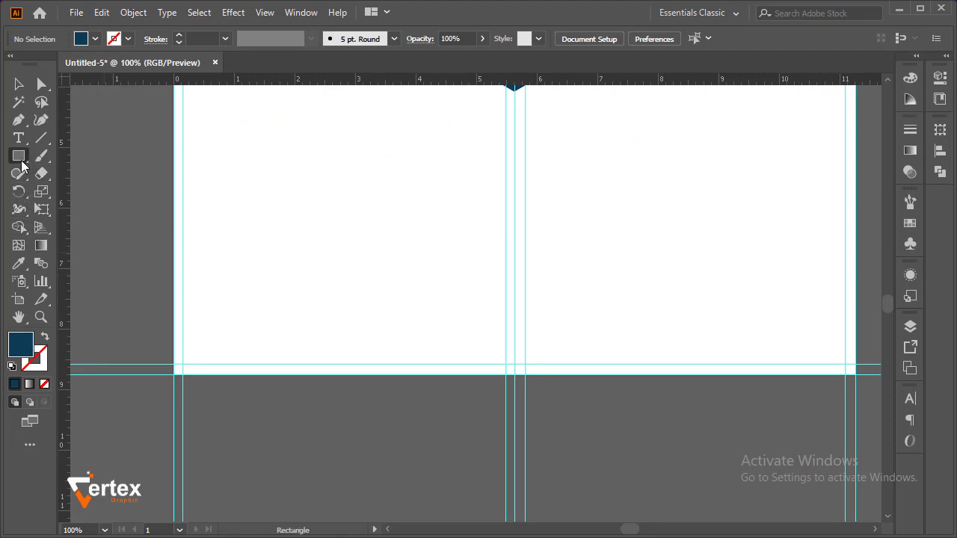
left_click_drag(22, 165, 69, 211)
left_click(249, 233)
left_click(306, 325)
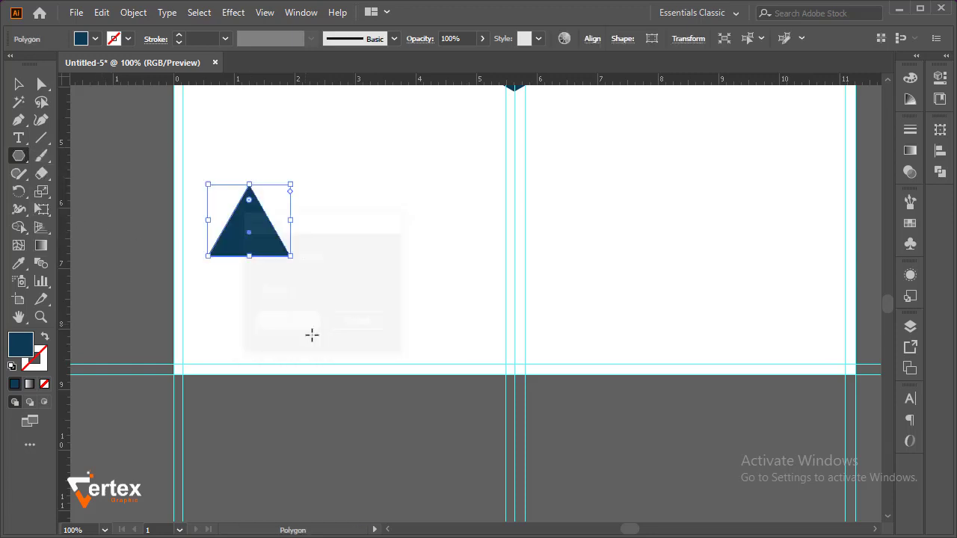
Rotate the new triangle to point right and place it against the artboard's left edge, overlapping the bottom-left corner
left_click(18, 84)
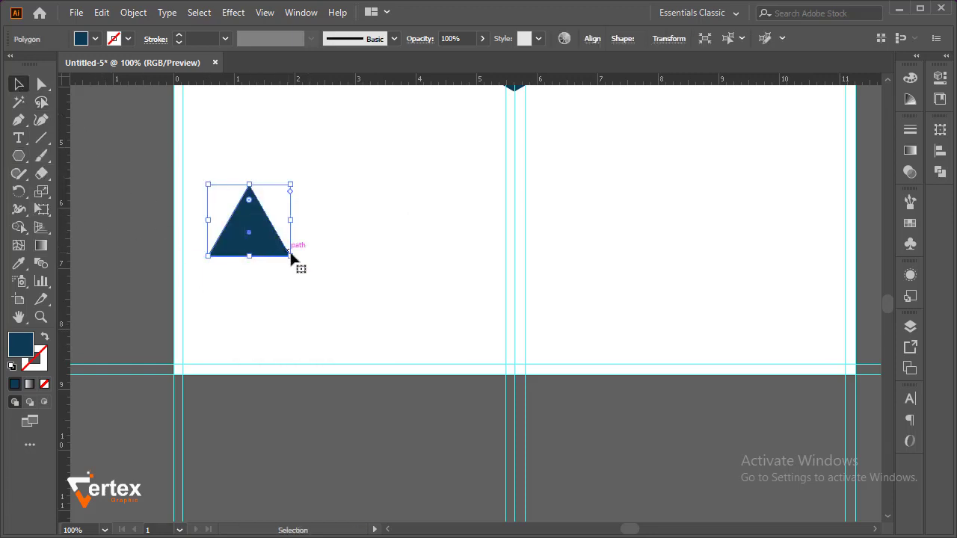
left_click_drag(294, 261, 202, 357)
left_click_drag(203, 354, 201, 379)
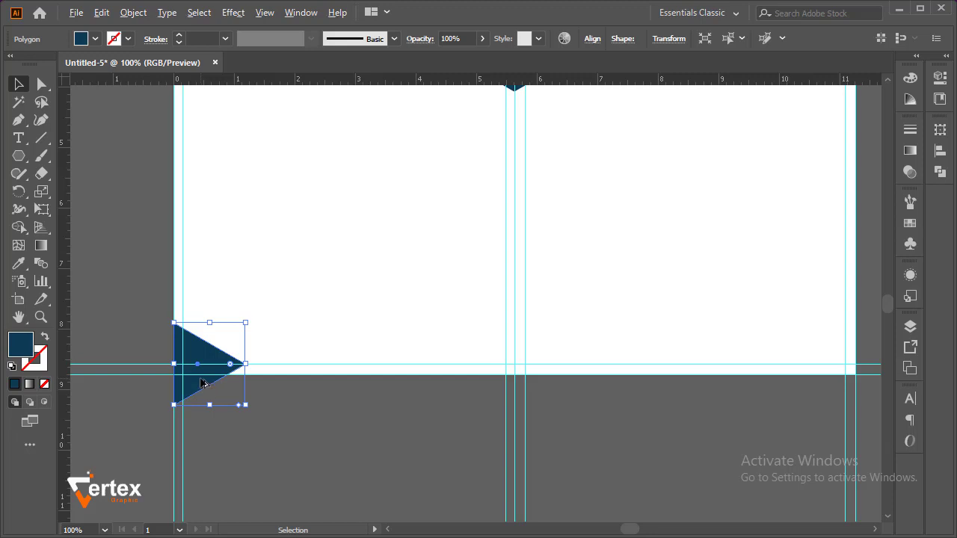
Duplicate the corner triangle about 0.2 in higher and colour the copy orange with the Eyedropper, sampling the roof band
left_click_drag(202, 383, 198, 371)
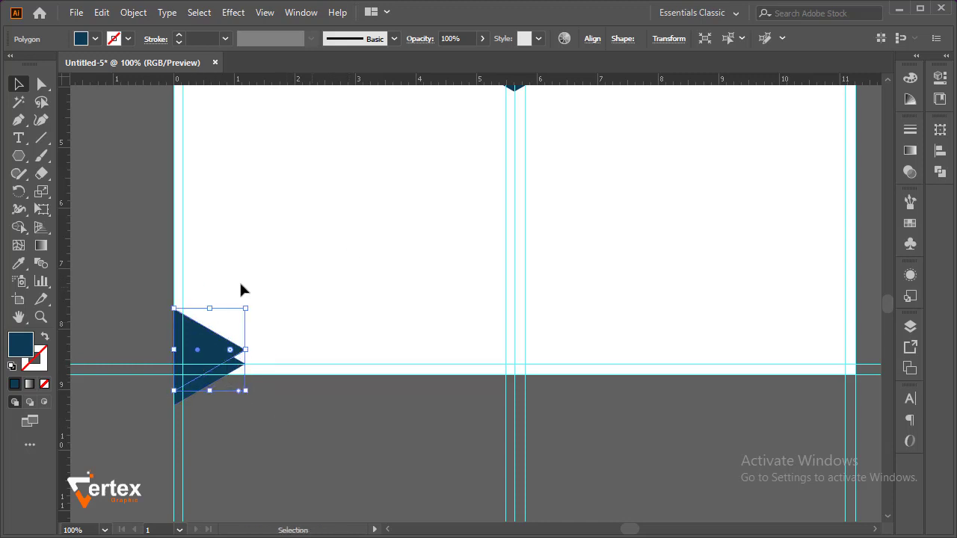
left_click(23, 266)
left_click(368, 265, "ctrl+alt")
left_click(368, 265, "ctrl+alt")
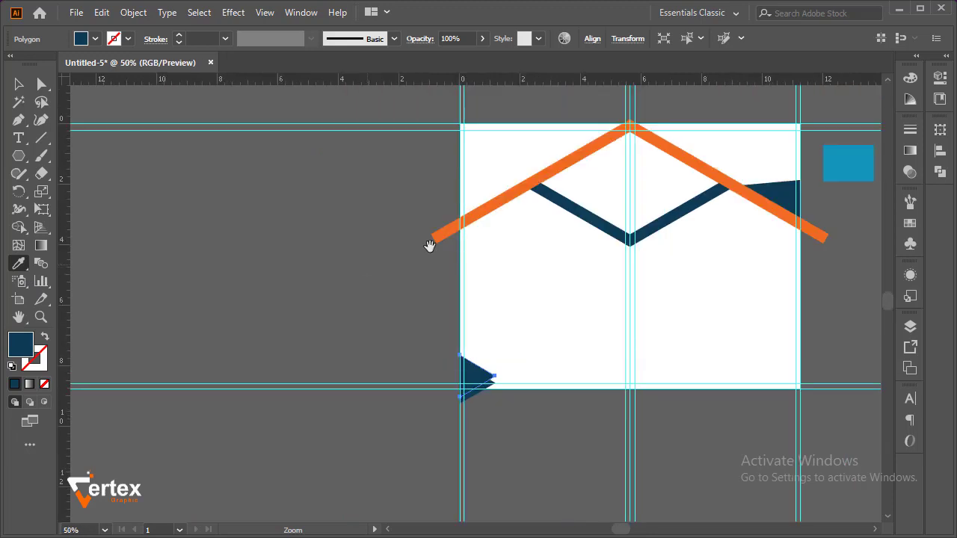
left_click_drag(430, 247, 258, 260)
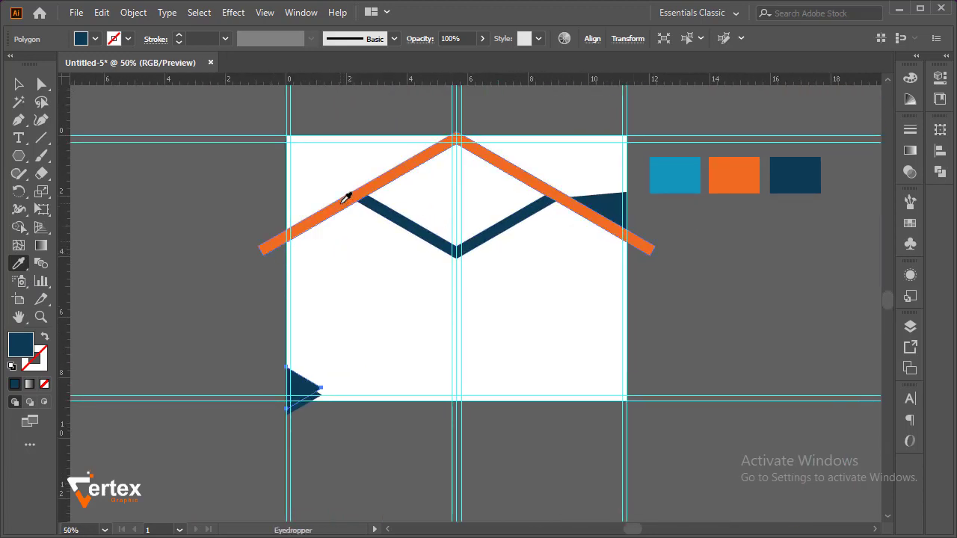
left_click(343, 201)
key("v")
left_click(206, 293)
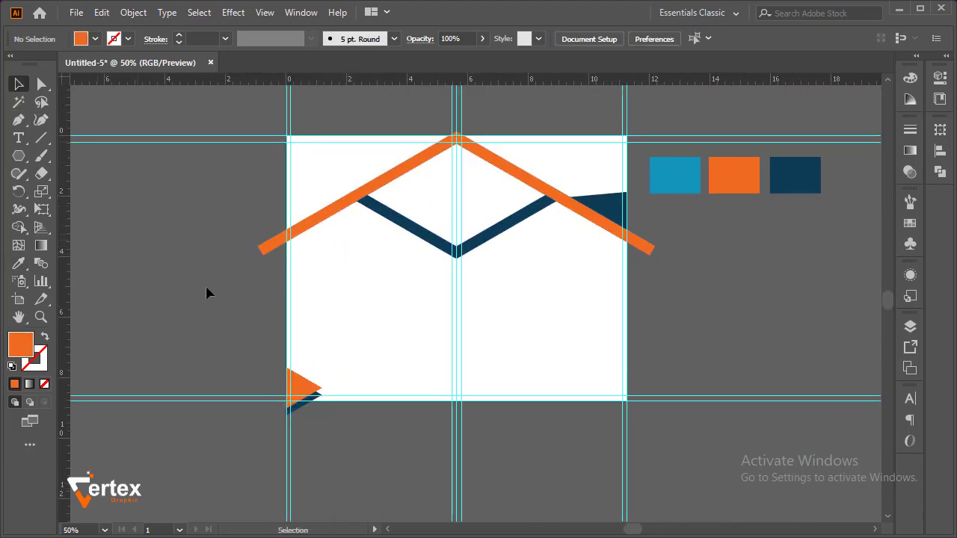
Select both corner triangles and move them about 0.2 in left so they extend past the artboard's edge
left_click(362, 360, "ctrl")
left_click(362, 361, "ctrl")
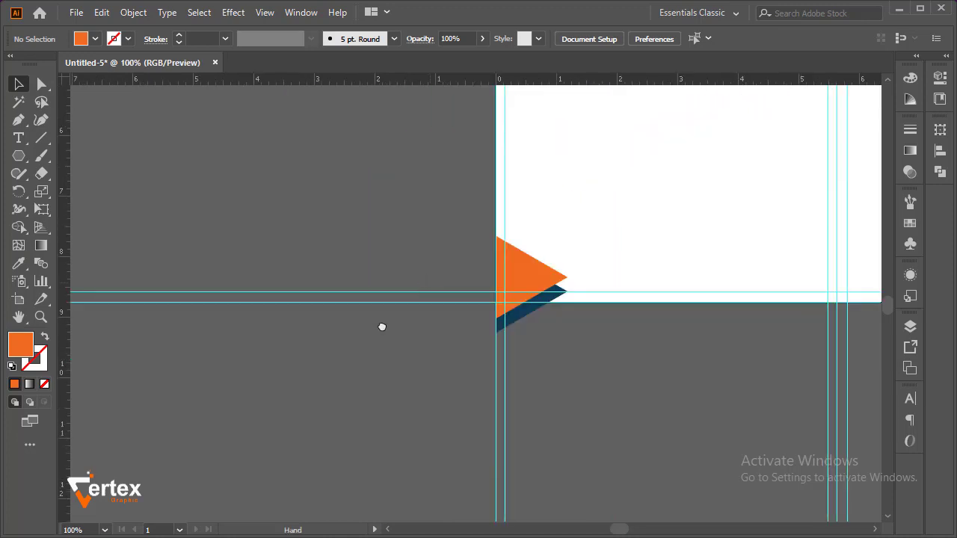
left_click_drag(381, 327, 201, 384)
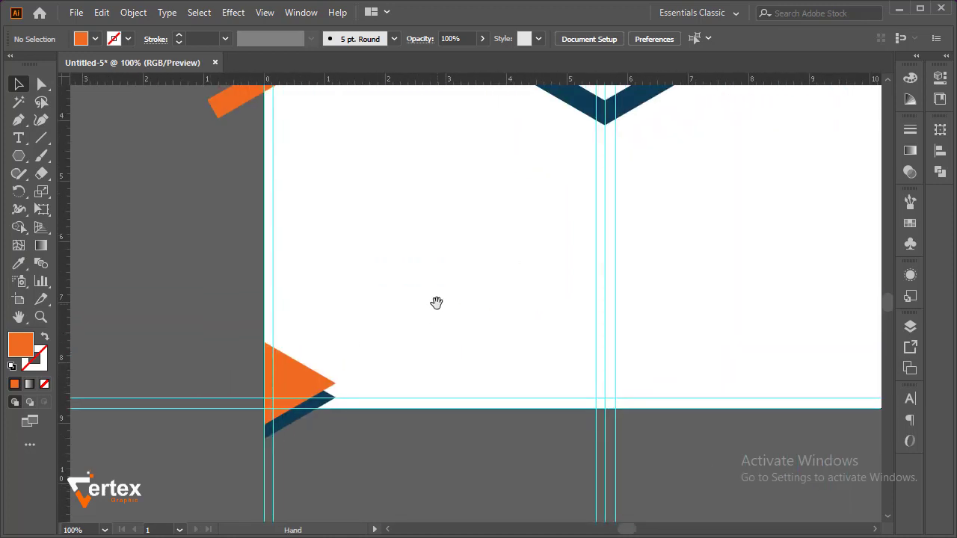
left_click(299, 421)
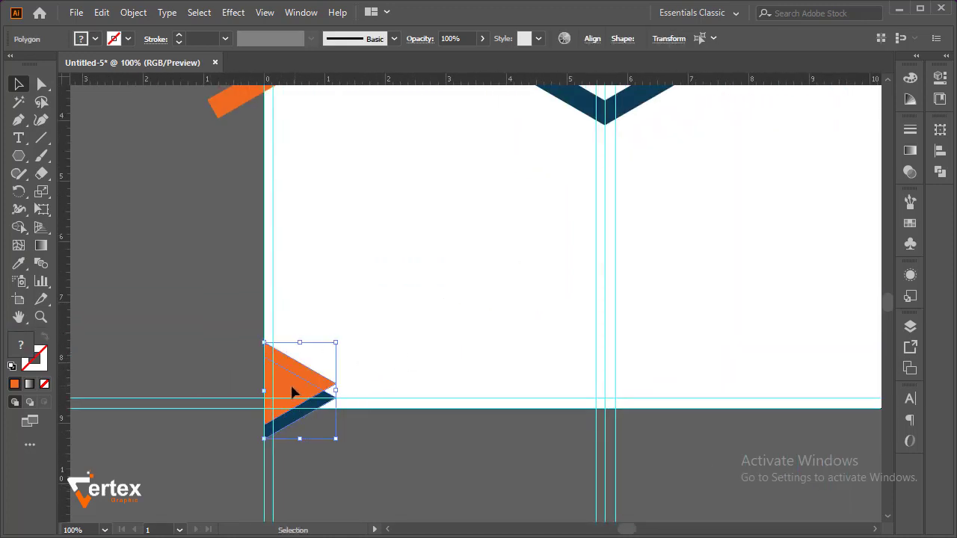
left_click_drag(292, 391, 280, 384)
left_click(412, 344)
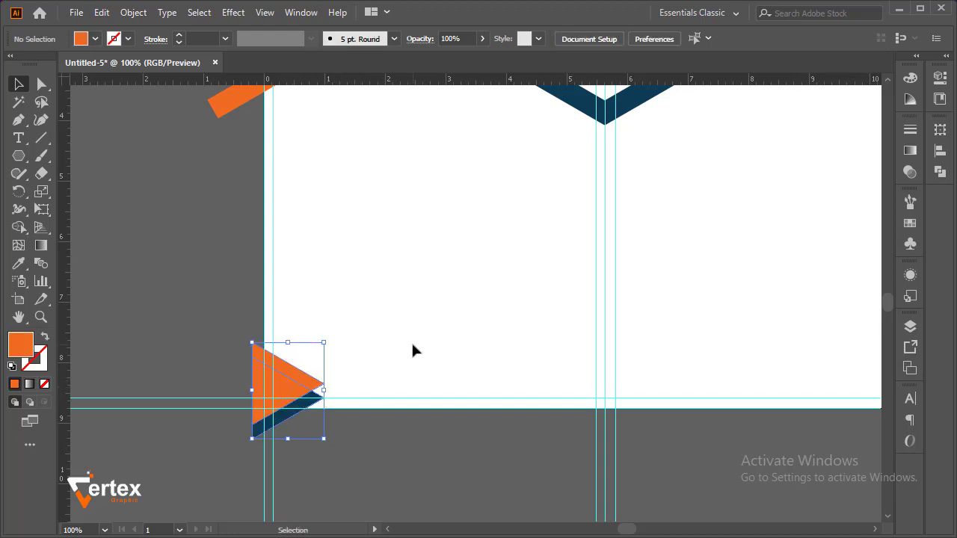
left_click(449, 415, "ctrl+alt")
left_click(447, 414, "ctrl+alt")
left_click(447, 415, "ctrl+alt")
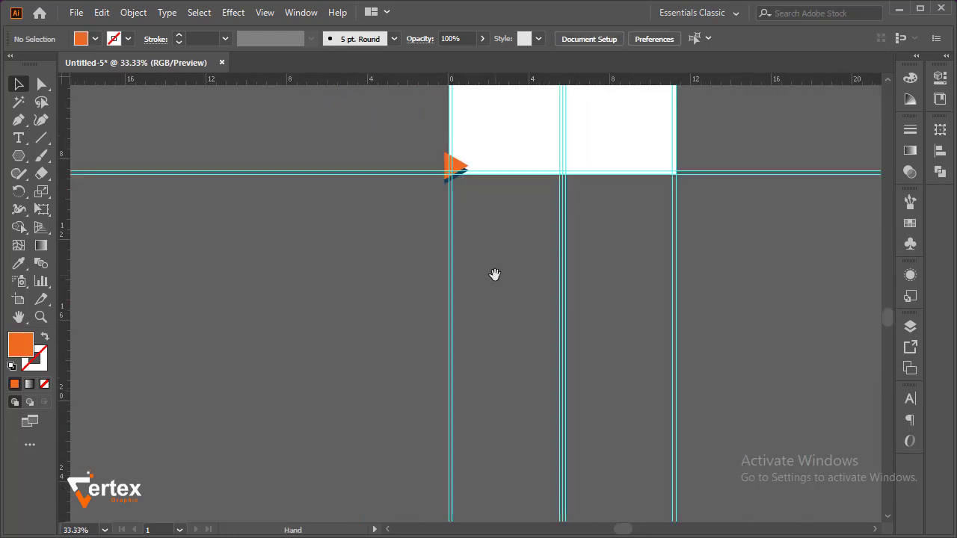
left_click_drag(523, 170, 367, 371)
left_click(386, 350, "ctrl")
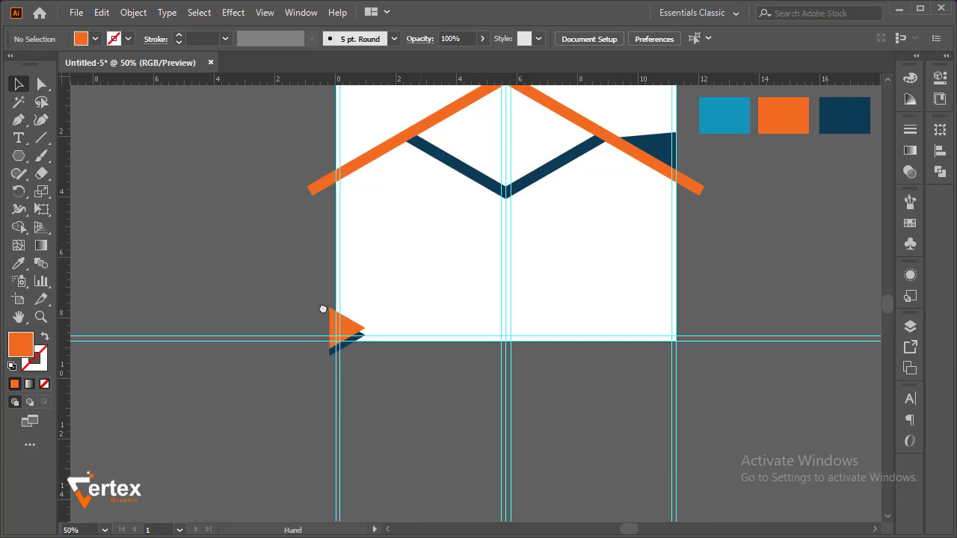
left_click_drag(419, 247, 254, 322)
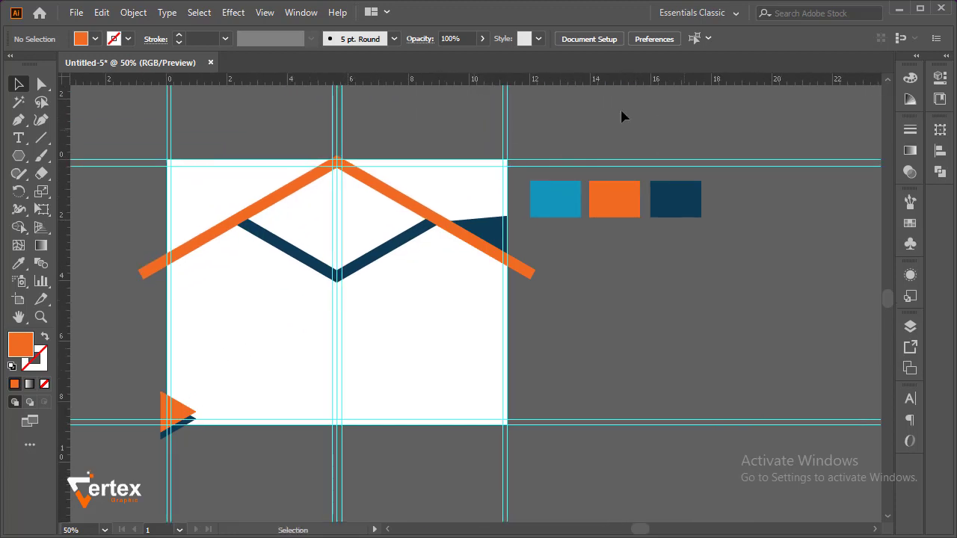
left_click(78, 13)
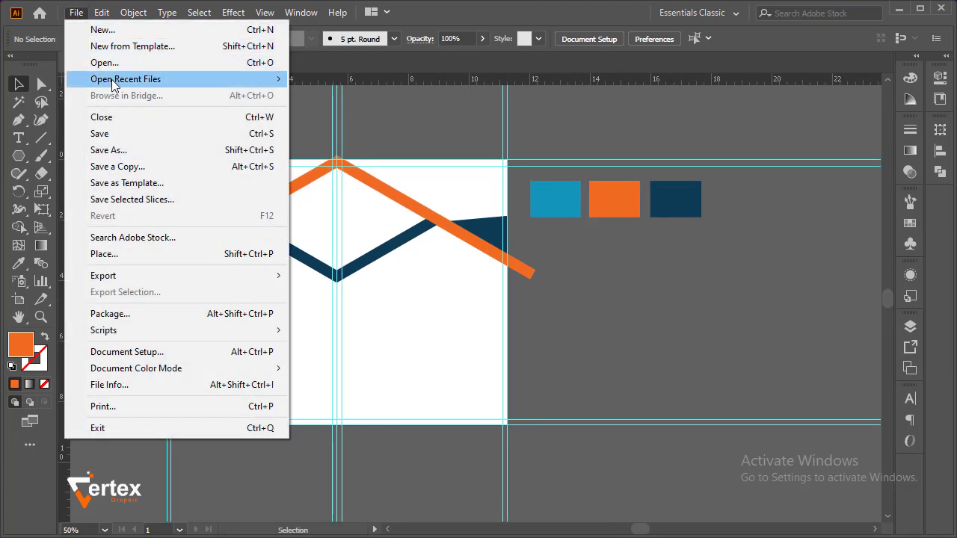
left_click(645, 325)
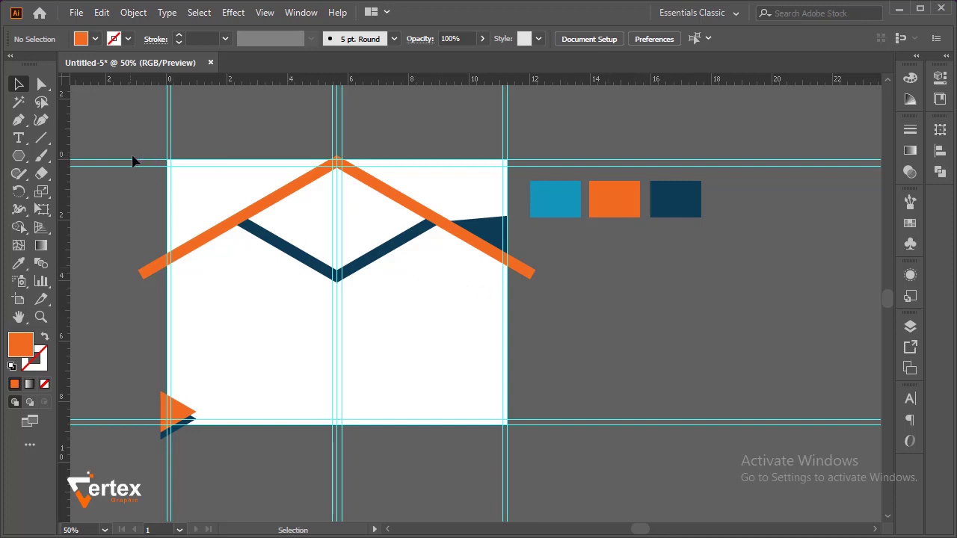
Draw a white rectangle without a stroke that covers the whole artboard, from its top-left corner to its bottom-right corner
left_click(18, 156)
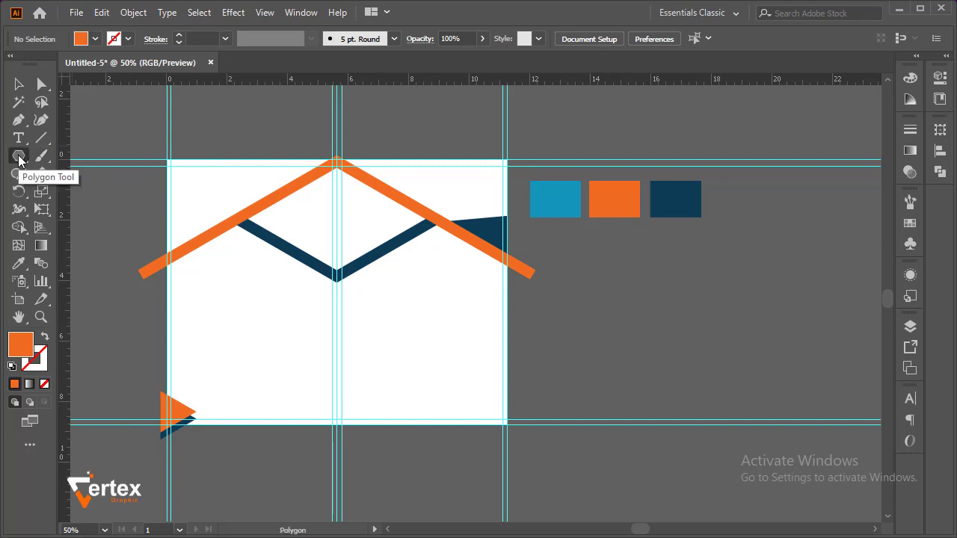
left_click(19, 156)
left_click(60, 156)
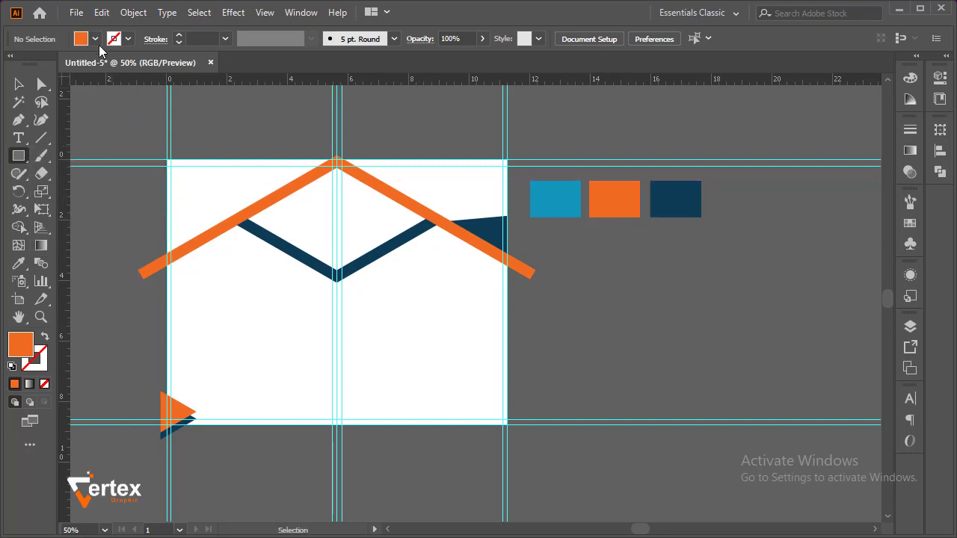
left_click(95, 39)
left_click(31, 64)
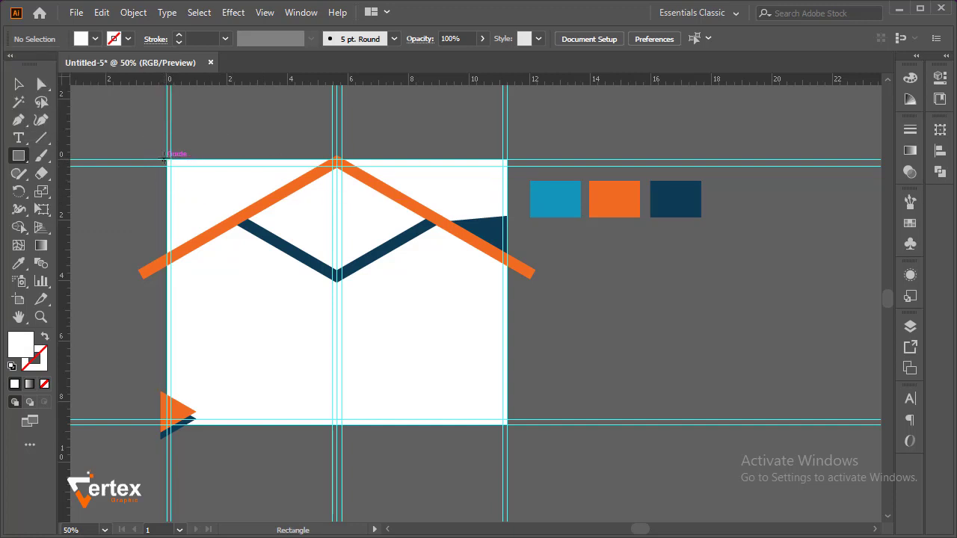
left_click_drag(167, 160, 505, 423)
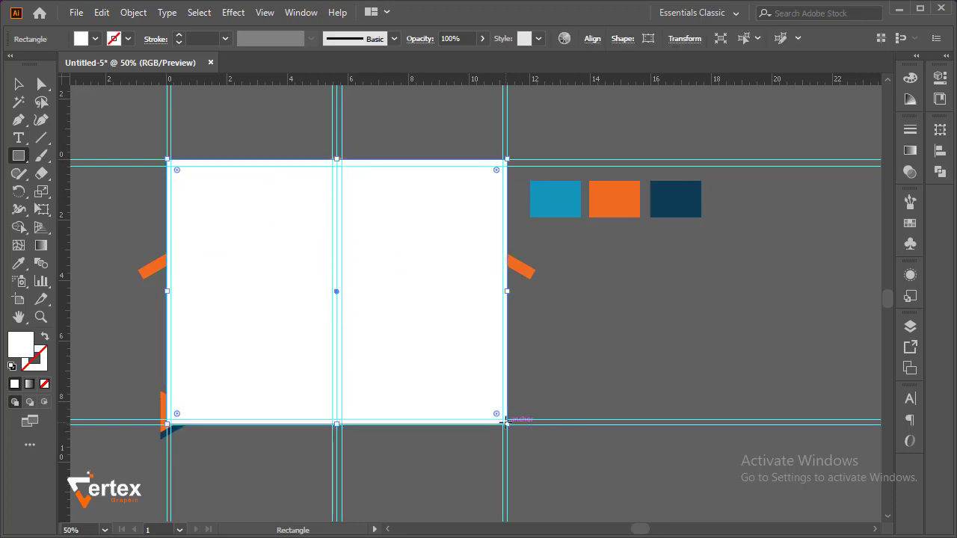
Send the white artboard-sized rectangle to the back of the stacking order, keep it at full artboard height and deselect it
left_click(18, 86)
right_click(247, 226)
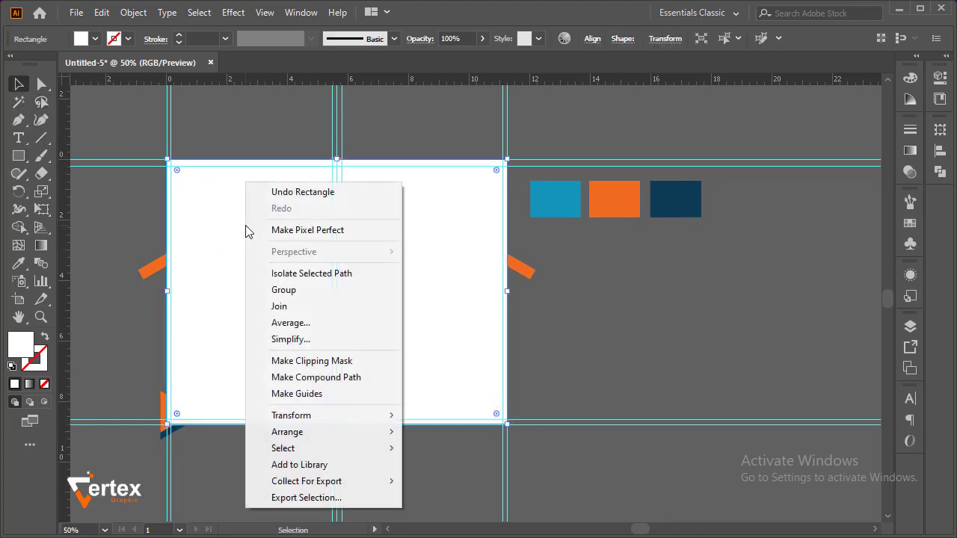
mouse_move(387, 432)
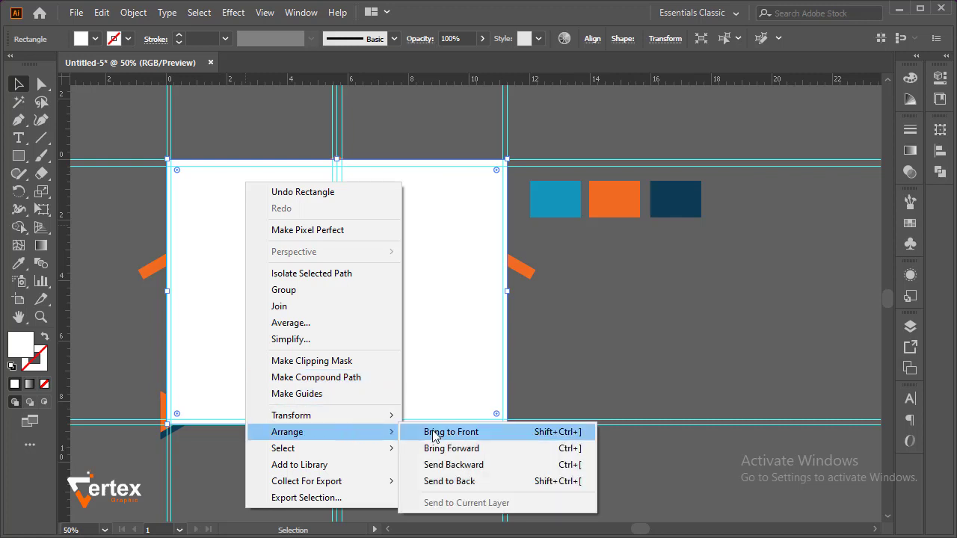
left_click(462, 482)
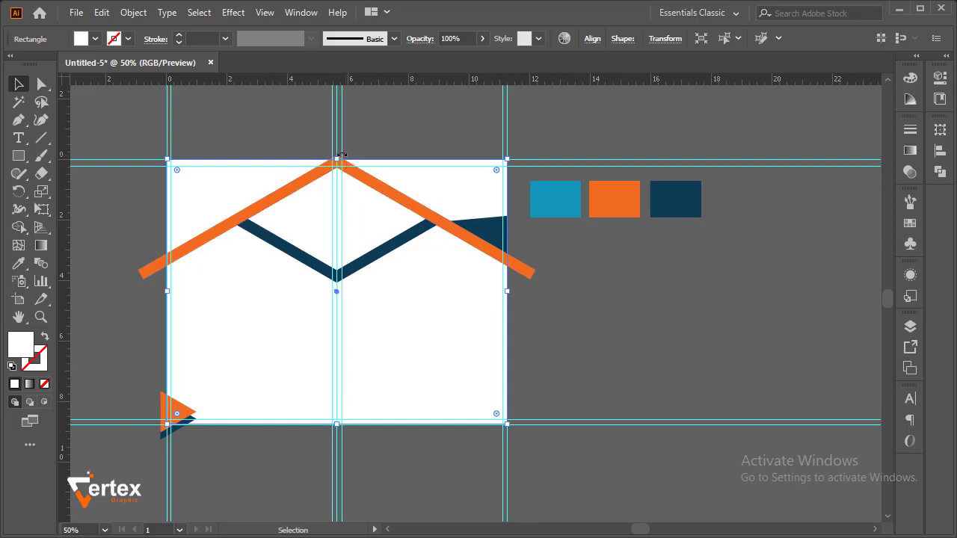
left_click_drag(338, 162, 342, 223)
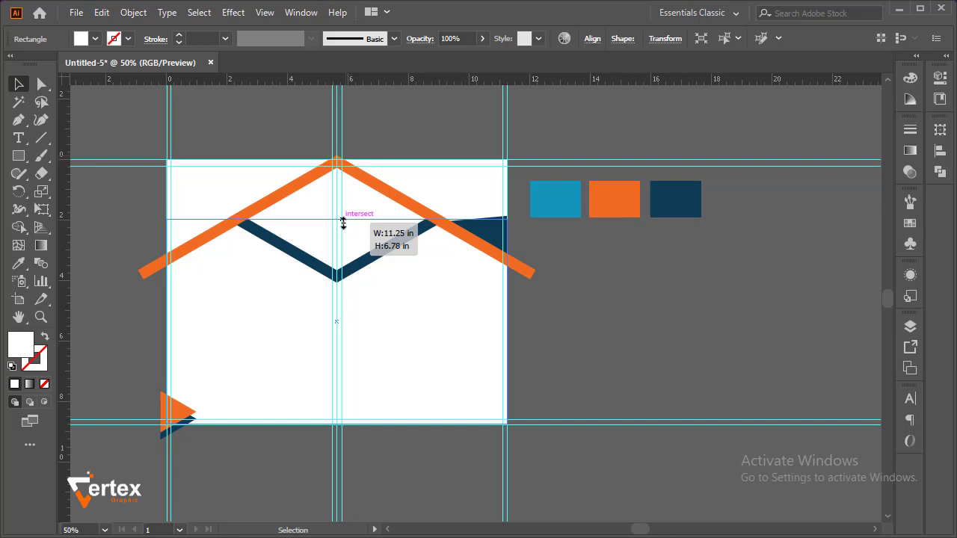
left_click_drag(344, 222, 341, 160)
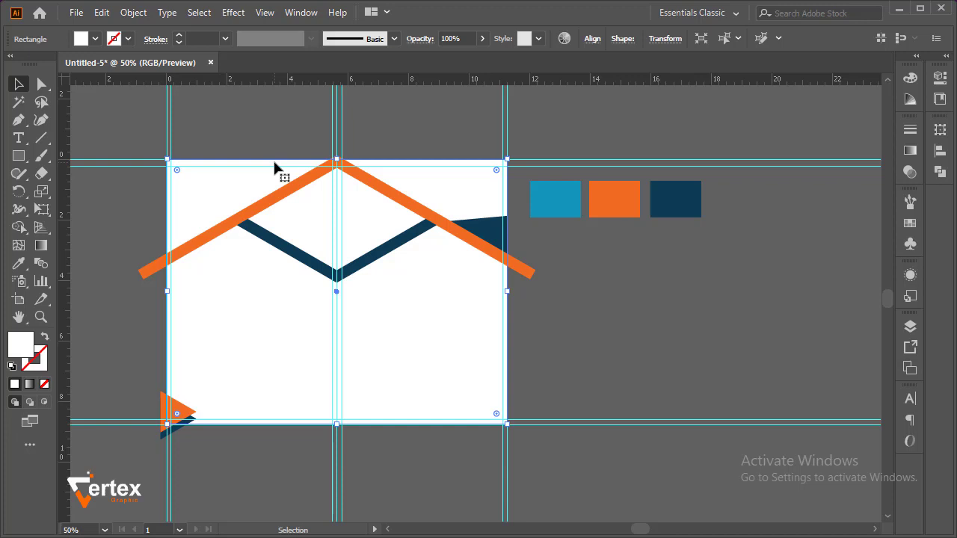
left_click(262, 131)
Select all artboard shapes and split the white background into upper-left, upper-right, centre diamond and lower regions with the Shape Builder tool
left_click_drag(144, 120, 517, 441)
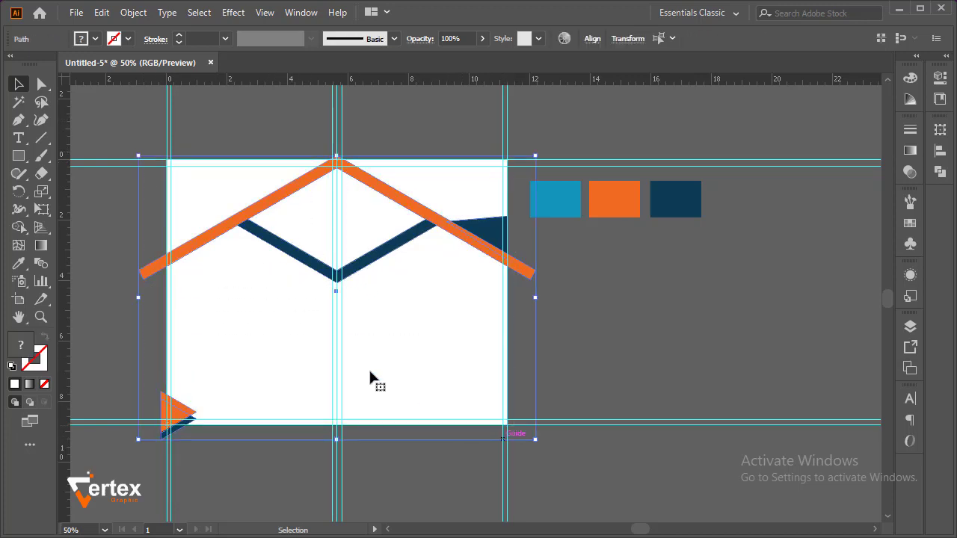
left_click(21, 226)
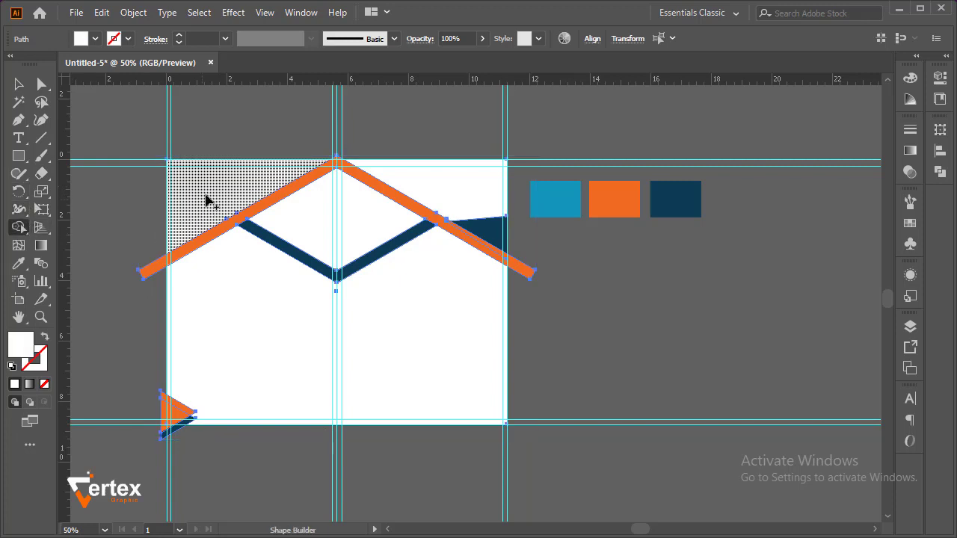
left_click(207, 194)
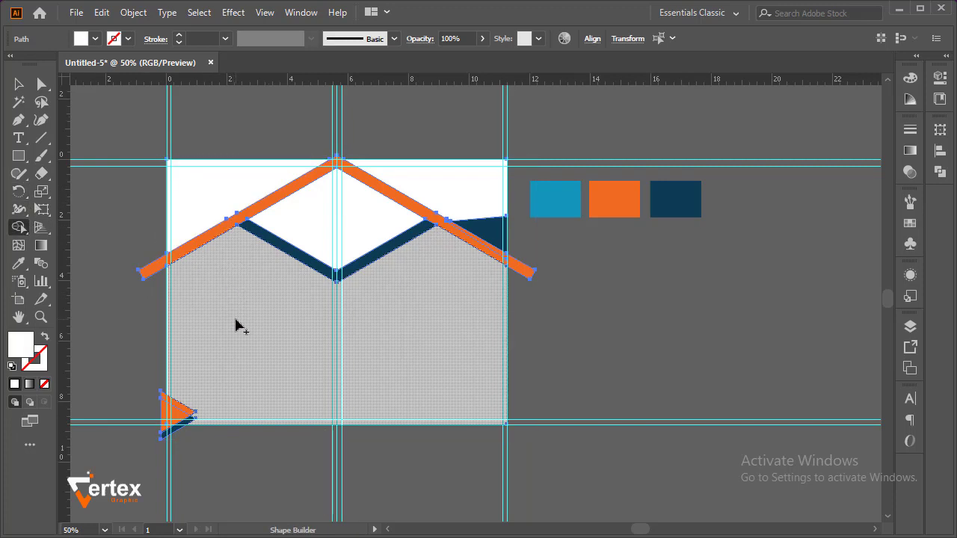
left_click(236, 326)
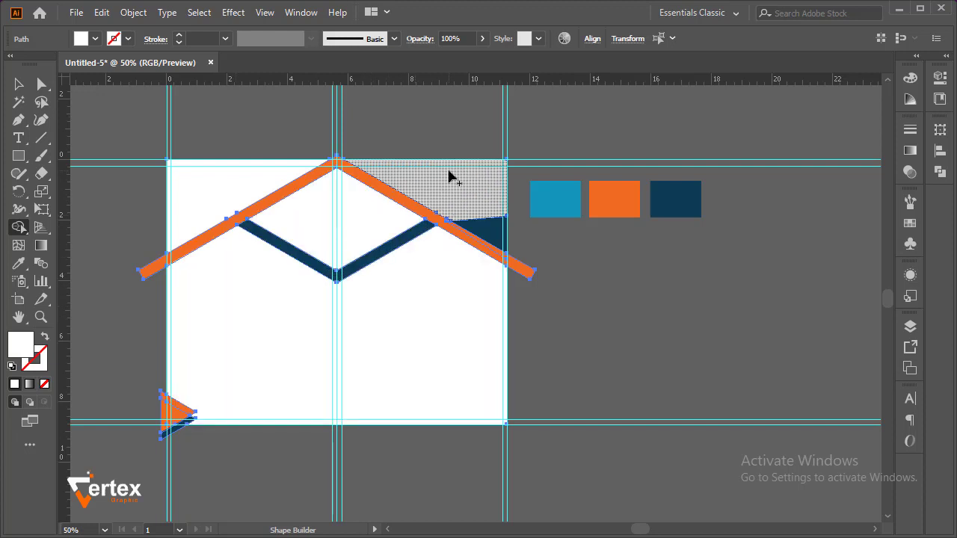
left_click(449, 179)
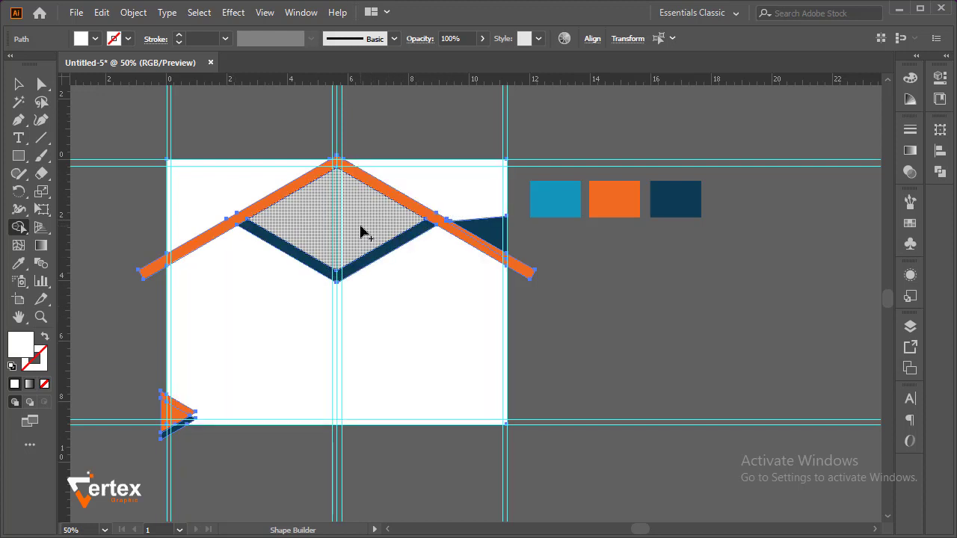
left_click(361, 232)
key("v")
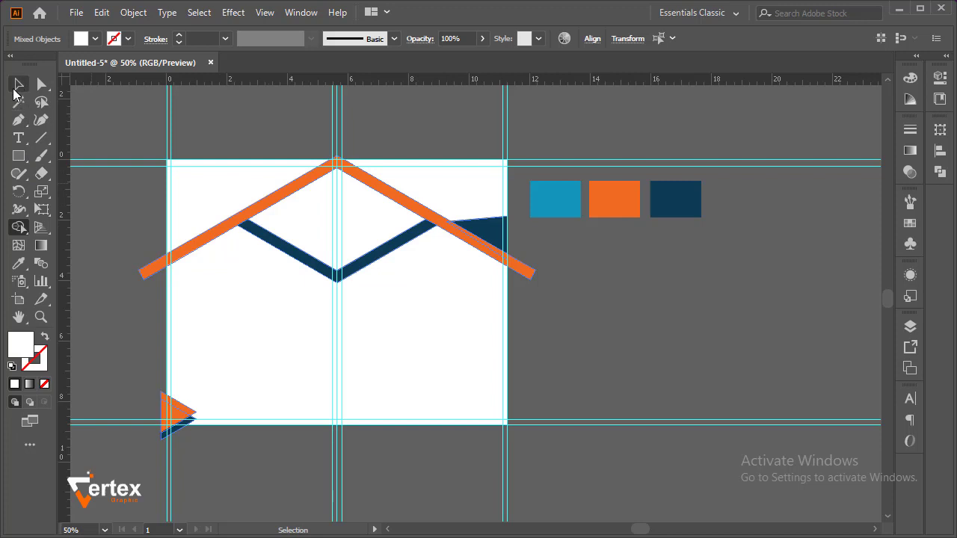
key("ctrl+a")
left_click(120, 121)
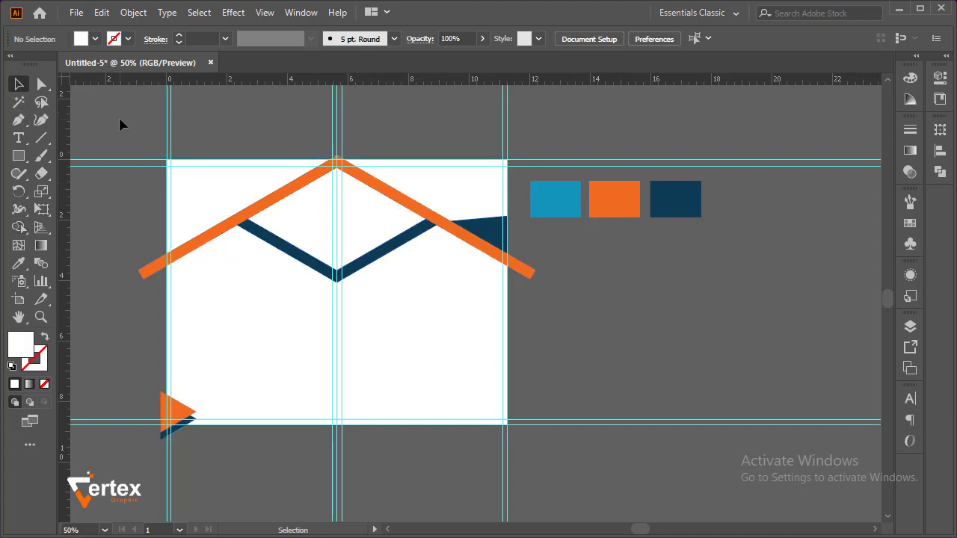
Fill the diamond between the orange roof band and the dark blue V with a light grey swatch
left_click(337, 226)
left_click(94, 39)
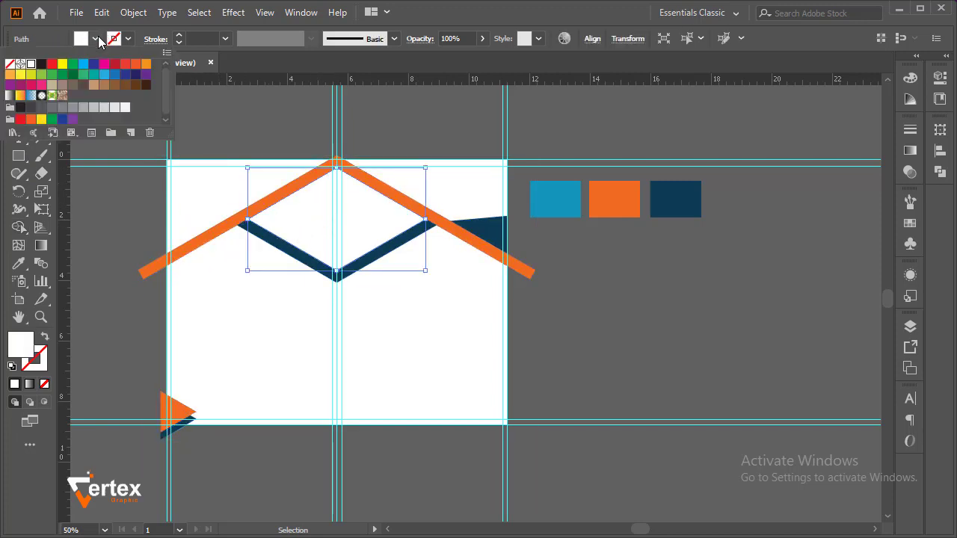
left_click(111, 109)
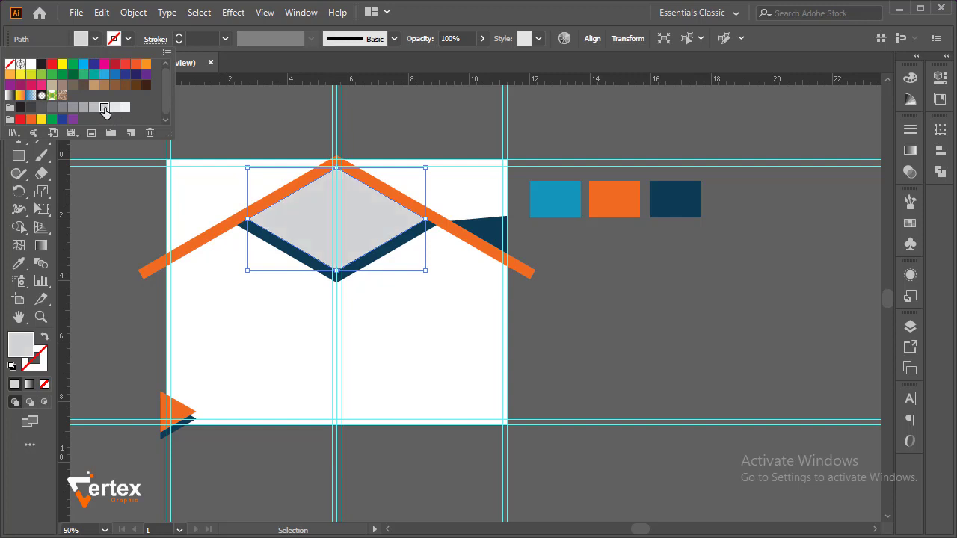
key("Escape")
left_click(402, 121)
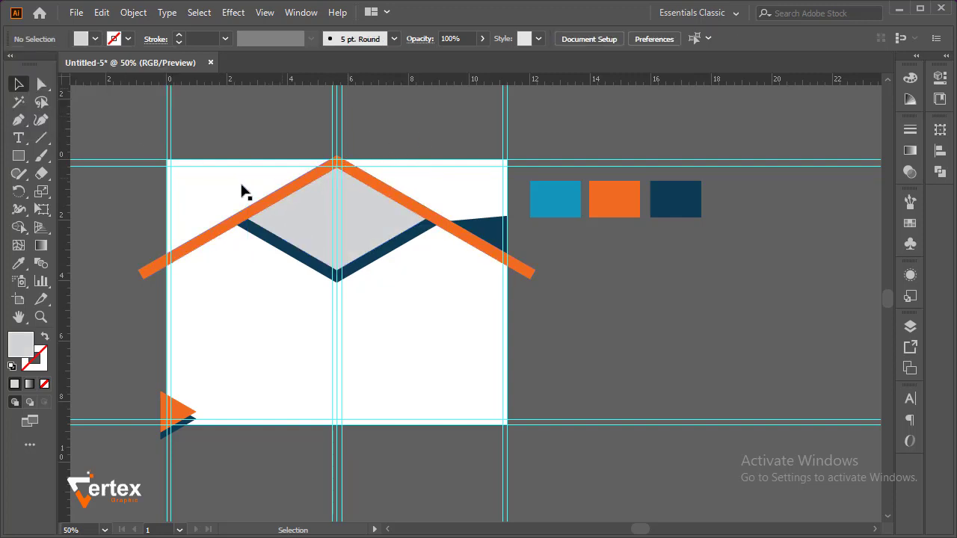
Fill the background region above the roof band's left arm with a medium grey swatch
left_click(228, 191)
left_click(95, 39)
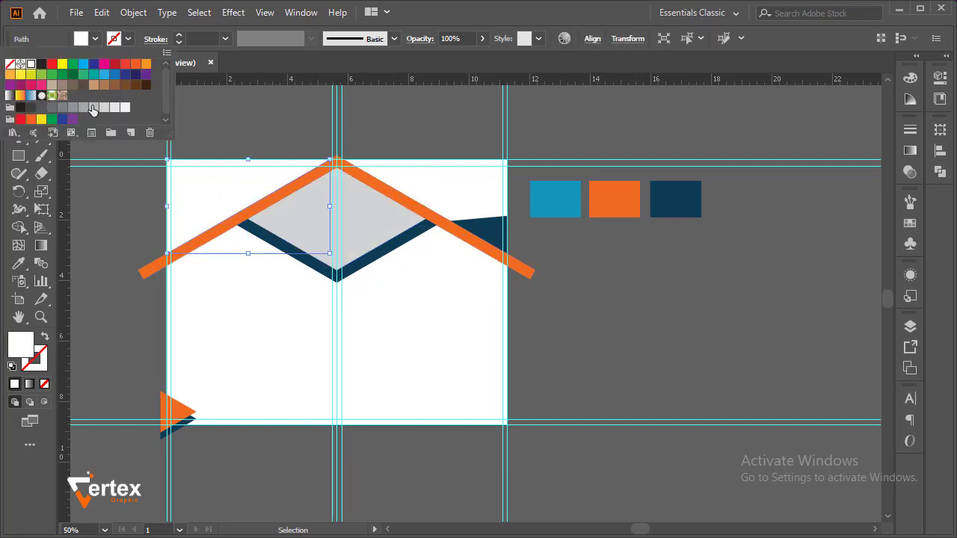
left_click(83, 107)
left_click(443, 138)
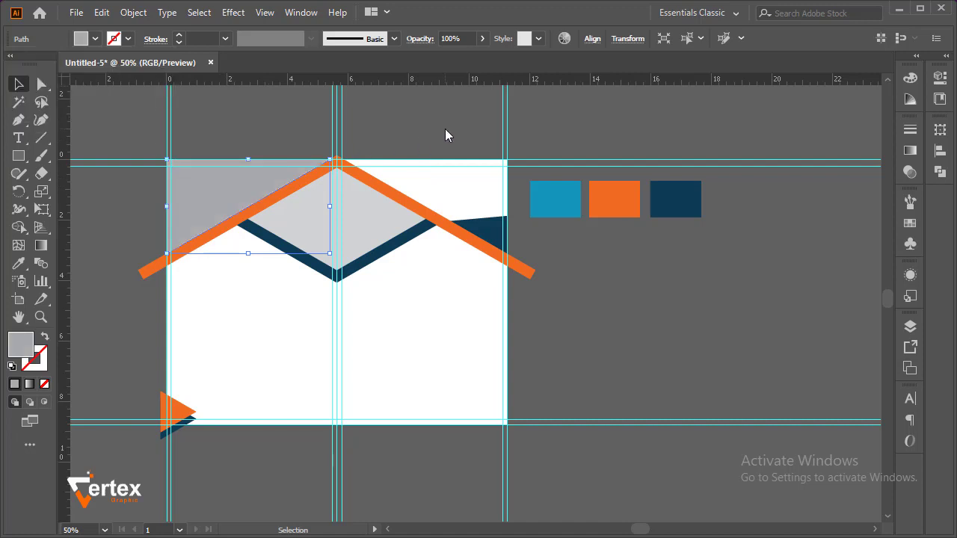
Fill the background region above the roof band's right arm with tan and the large lower region with very light grey
left_click(440, 193)
left_click(95, 39)
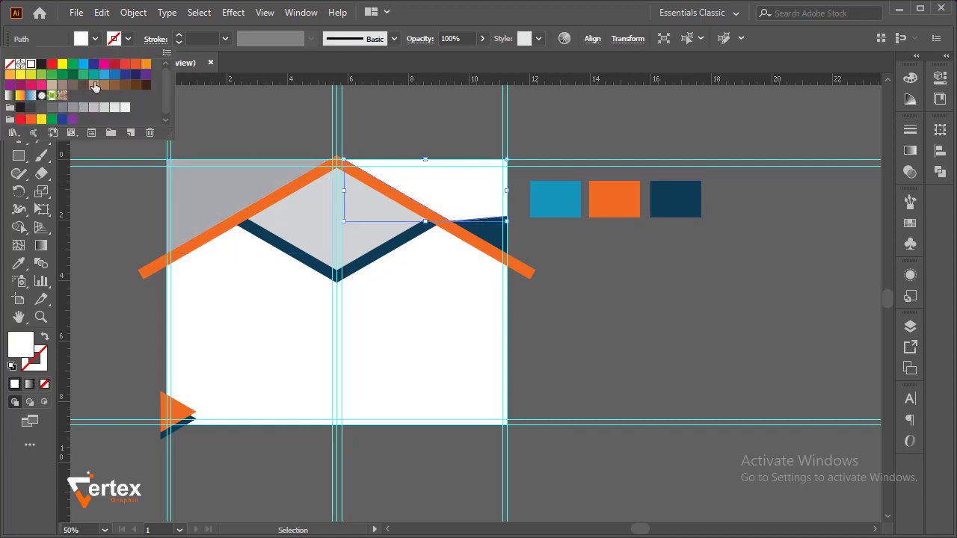
left_click(95, 86)
left_click(444, 126)
left_click(443, 122)
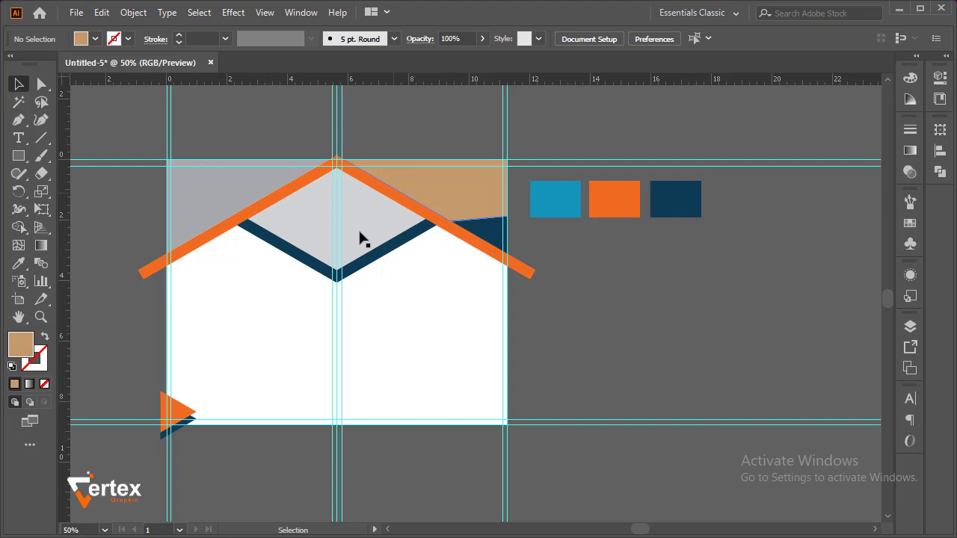
left_click(263, 317)
Place the linked office photo beside the artboard and enlarge it proportionally to about 8.89 × 5.93 in, below the colour swatches
left_click_drag(609, 288, 776, 395)
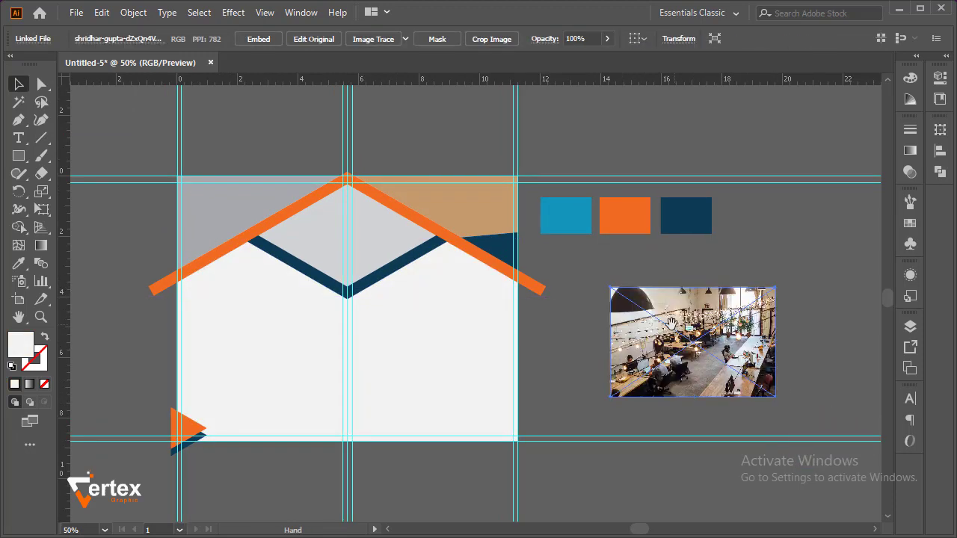
left_click_drag(671, 323, 555, 306)
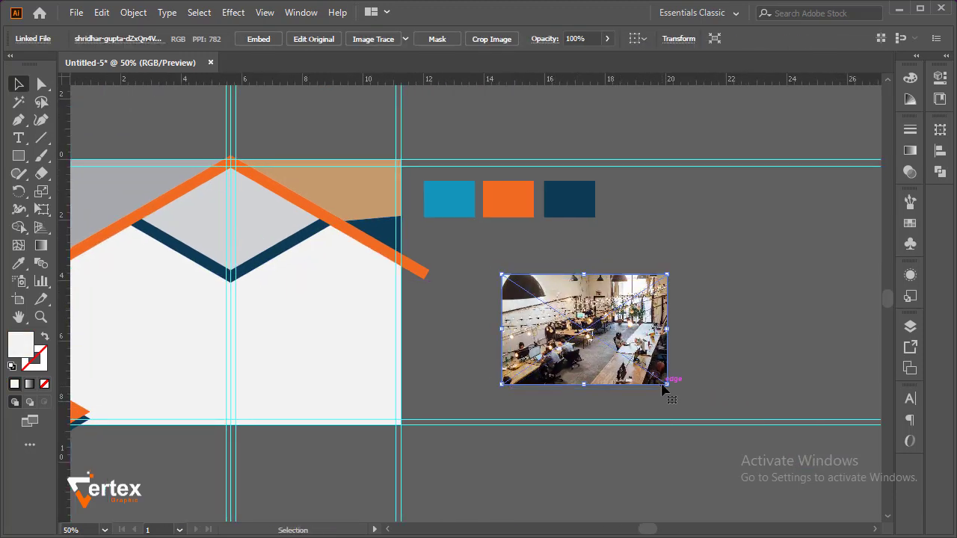
left_click_drag(668, 385, 735, 421)
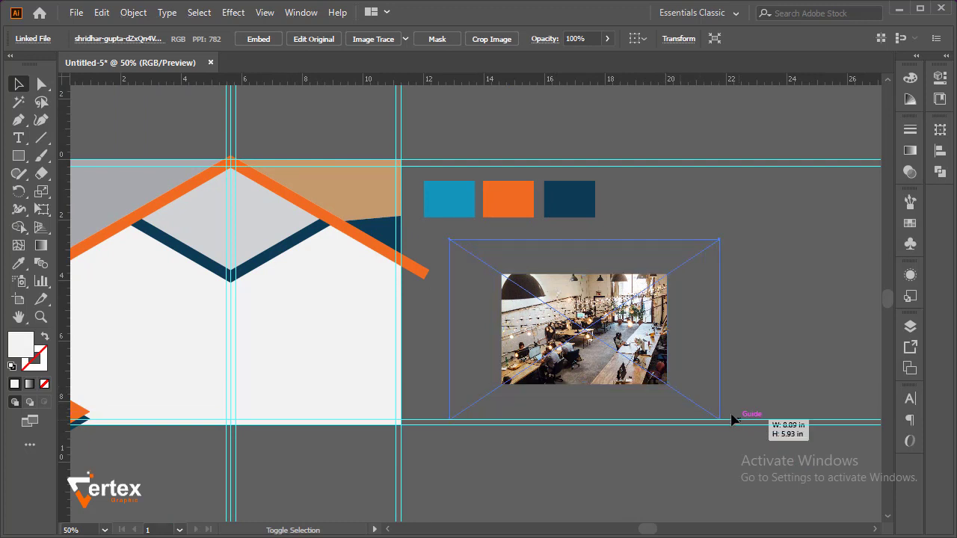
left_click_drag(616, 340, 616, 326)
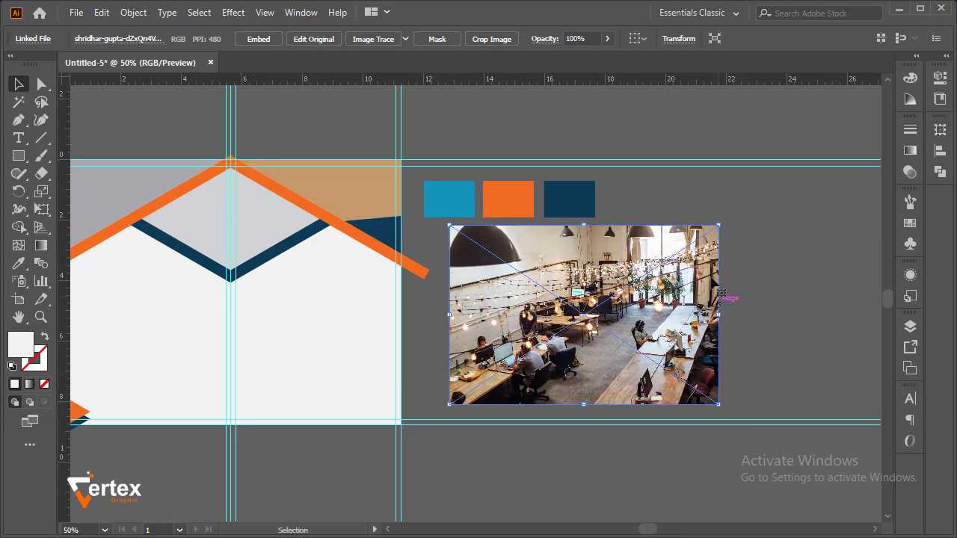
Embed the office photo beside the artboard and apply a moderate Gaussian Blur to it
left_click(247, 38)
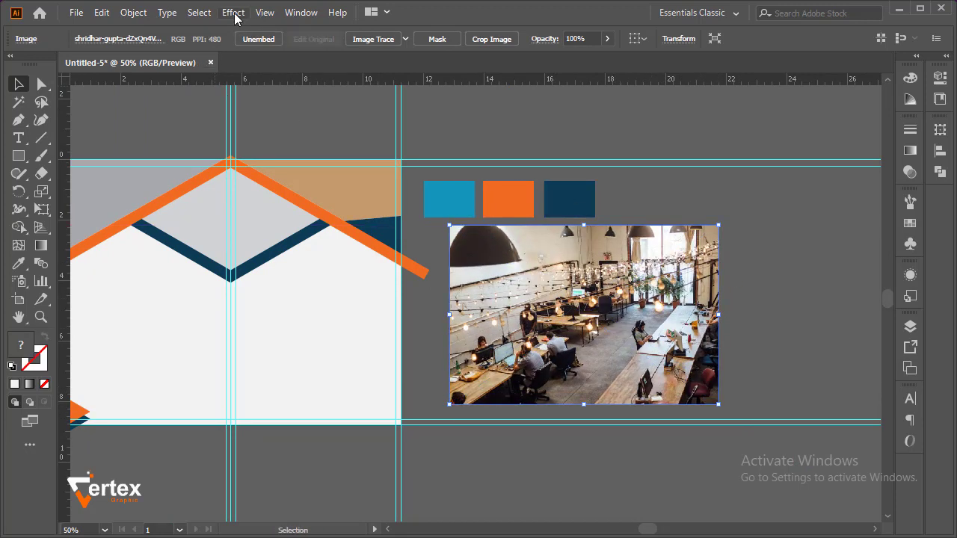
left_click(234, 14)
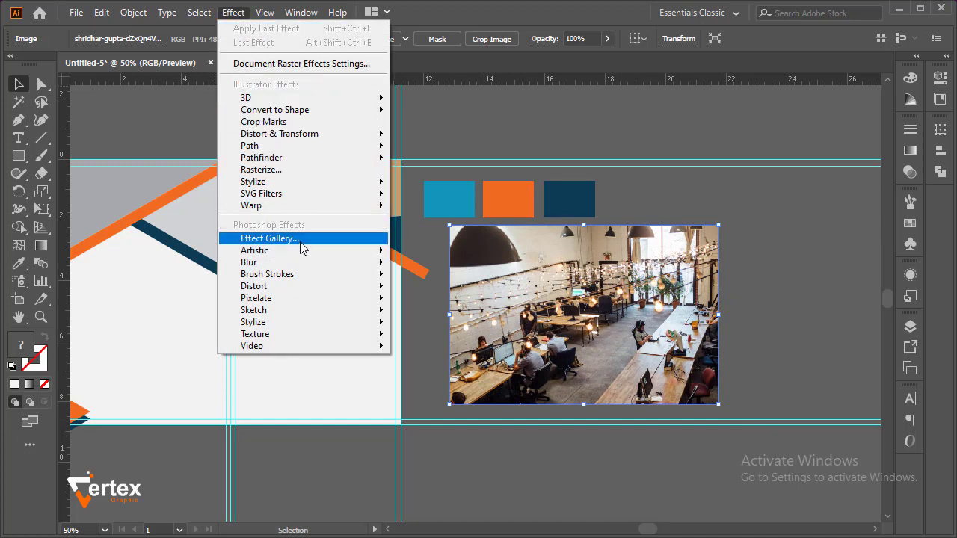
mouse_move(306, 269)
left_click(416, 265)
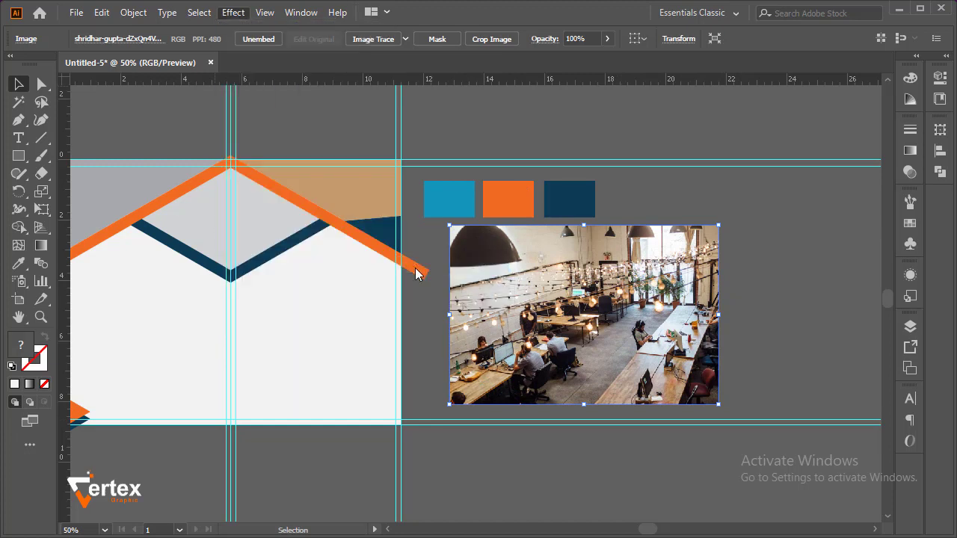
left_click(443, 169)
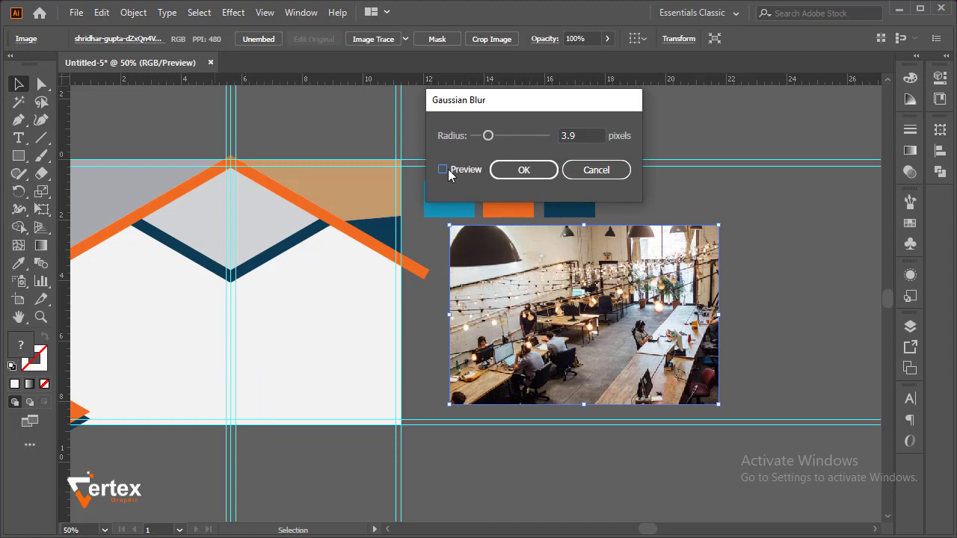
left_click(443, 170)
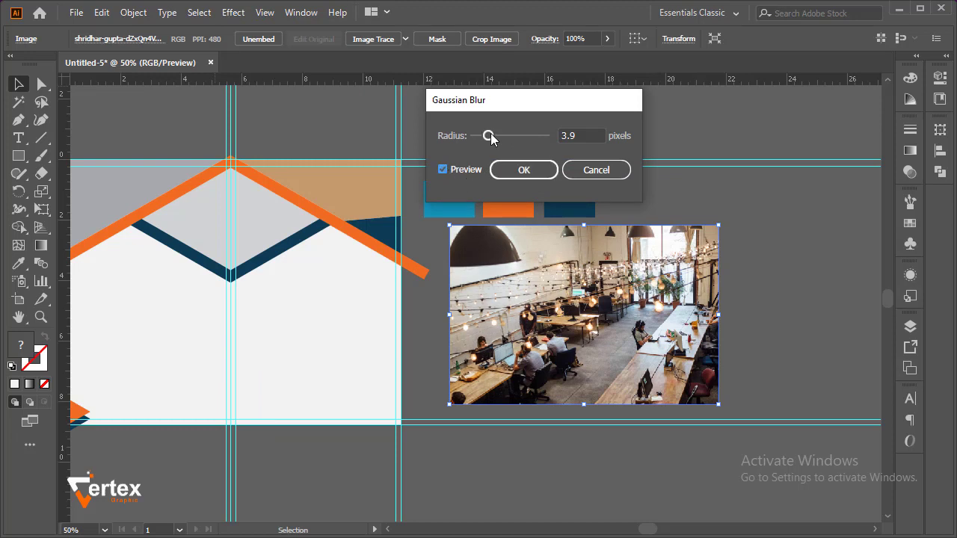
left_click_drag(488, 136, 517, 142)
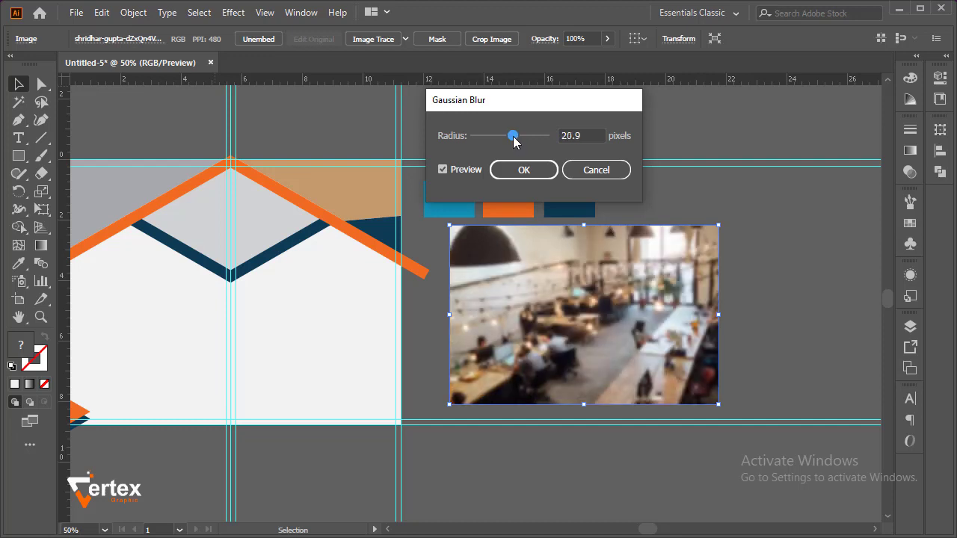
left_click_drag(513, 140, 513, 143)
left_click_drag(514, 139, 512, 139)
left_click(538, 173)
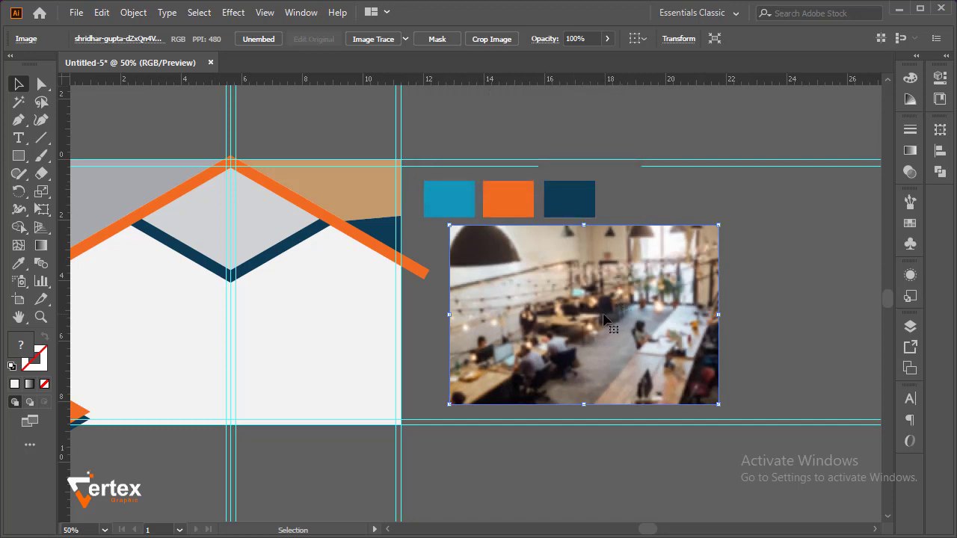
Move the blurred office photo over the medium grey region above the roof band's left arm and send it to the back
key("space")
left_click_drag(477, 291, 260, 198)
right_click(294, 202)
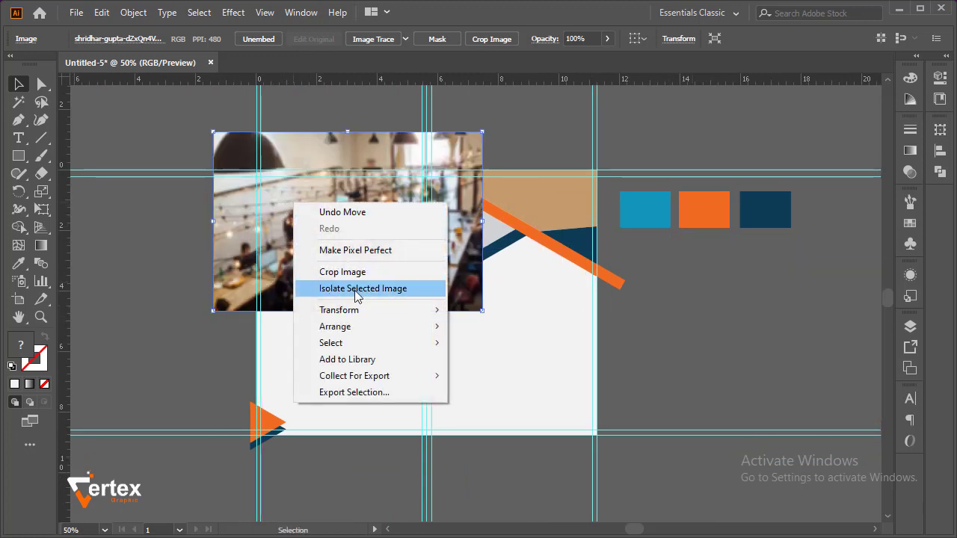
mouse_move(366, 329)
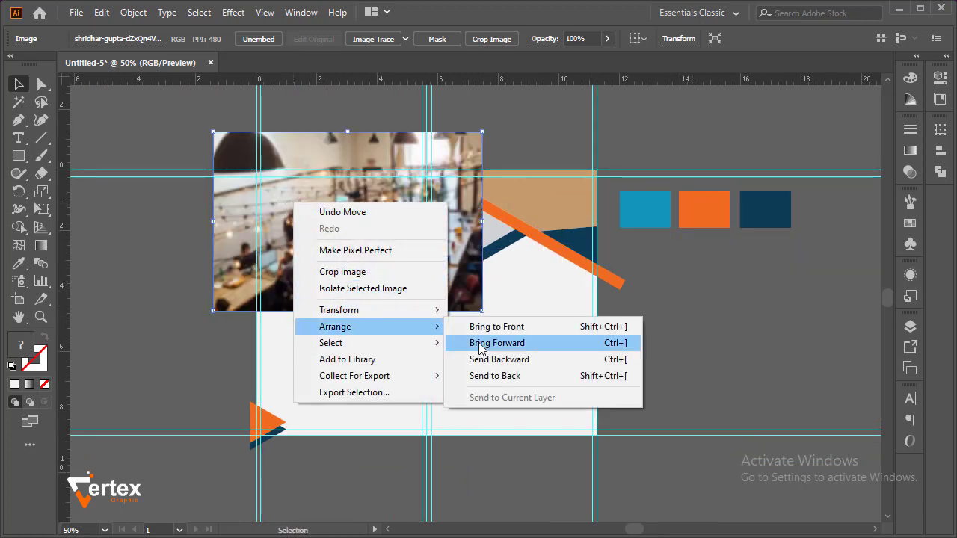
left_click(510, 376)
Clip the blurred office photo to the medium grey region with a clipping mask
left_click(301, 206, "shift")
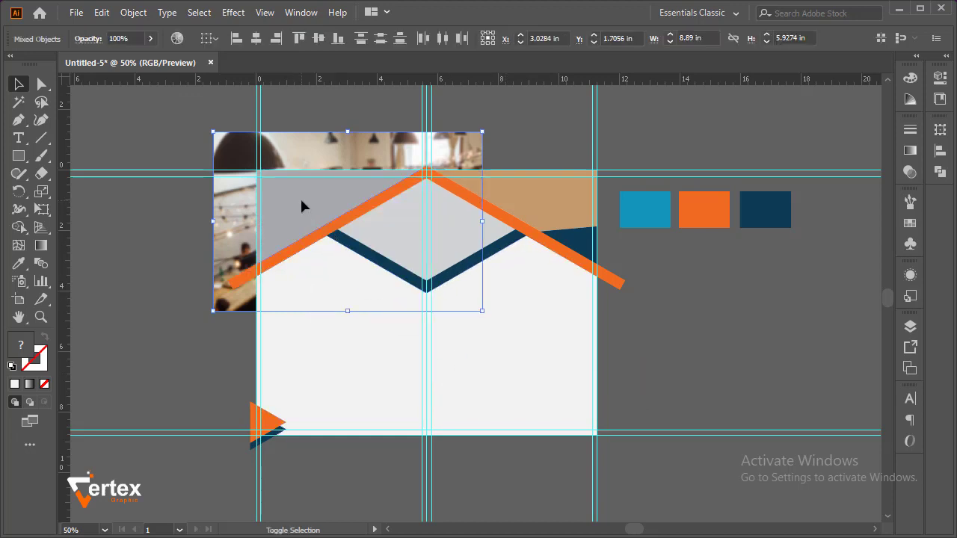
right_click(301, 202)
left_click(366, 331)
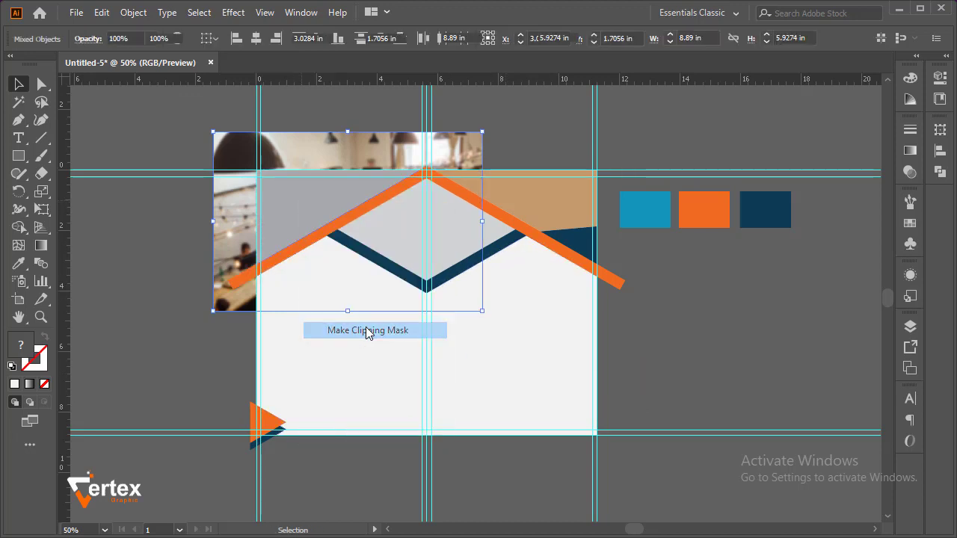
left_click(124, 250)
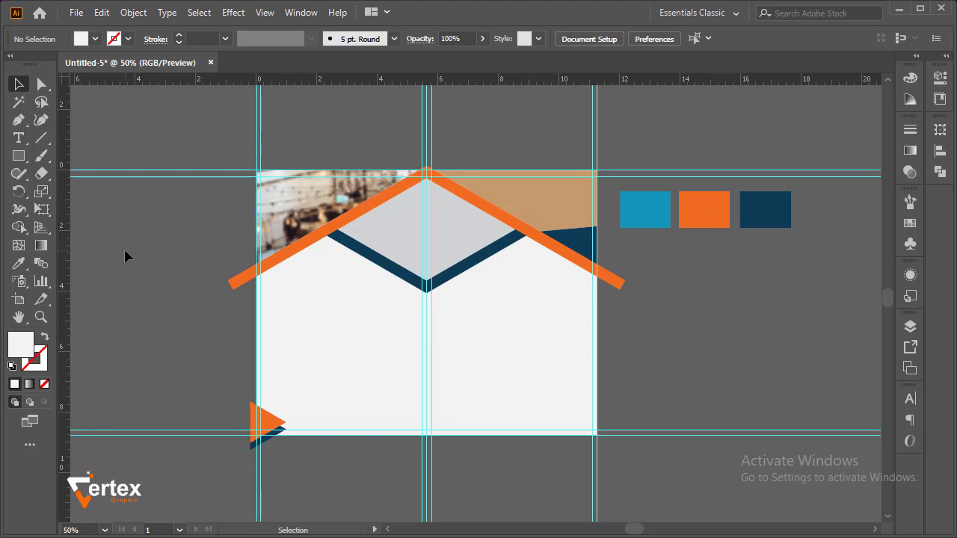
Edit the clipped office photo's contents: shift the image up and left inside its mask and shrink it proportionally
left_click(340, 199)
left_click(101, 38)
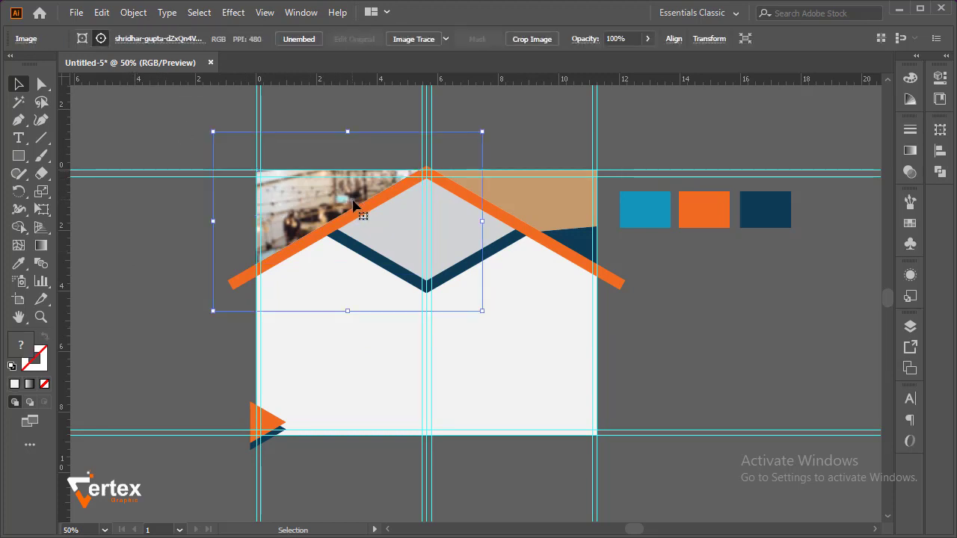
left_click_drag(319, 187, 297, 172)
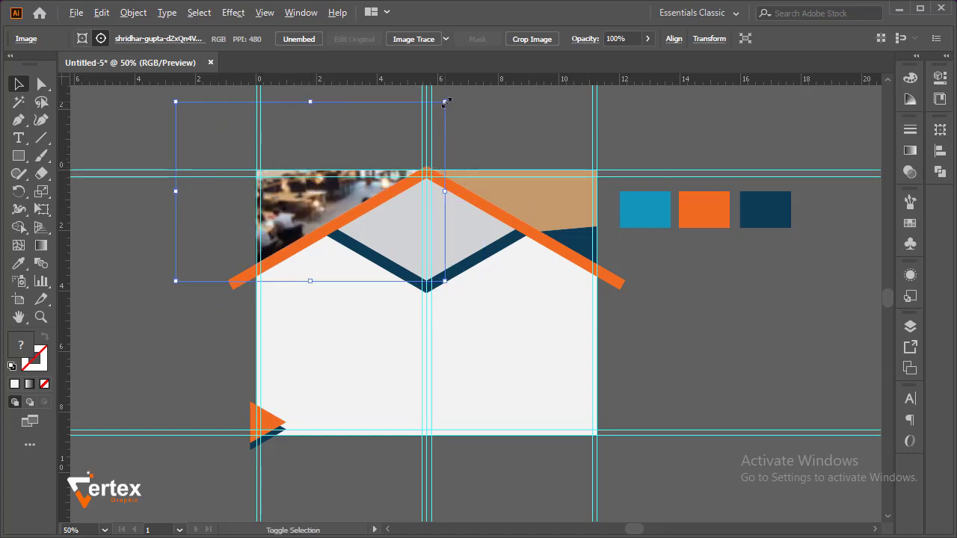
left_click_drag(441, 101, 431, 121)
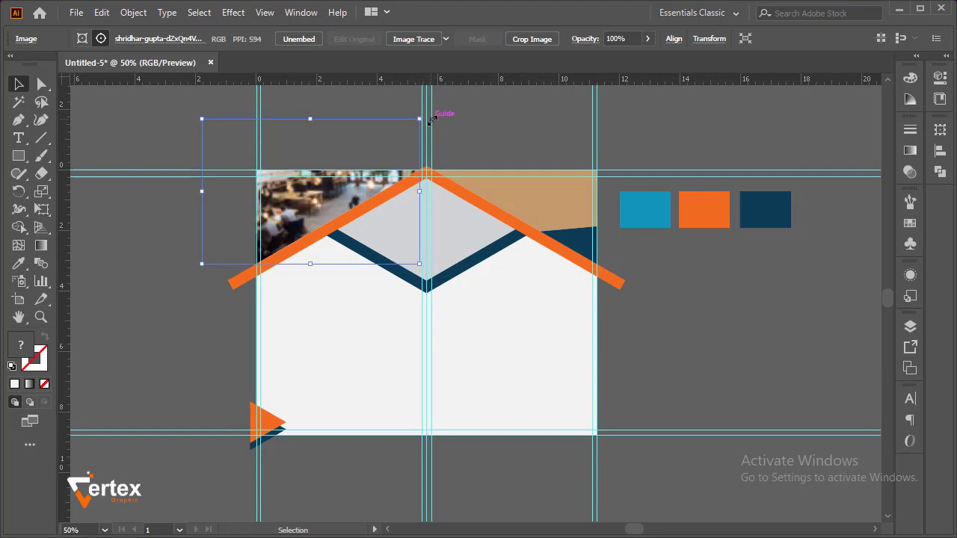
left_click(122, 141)
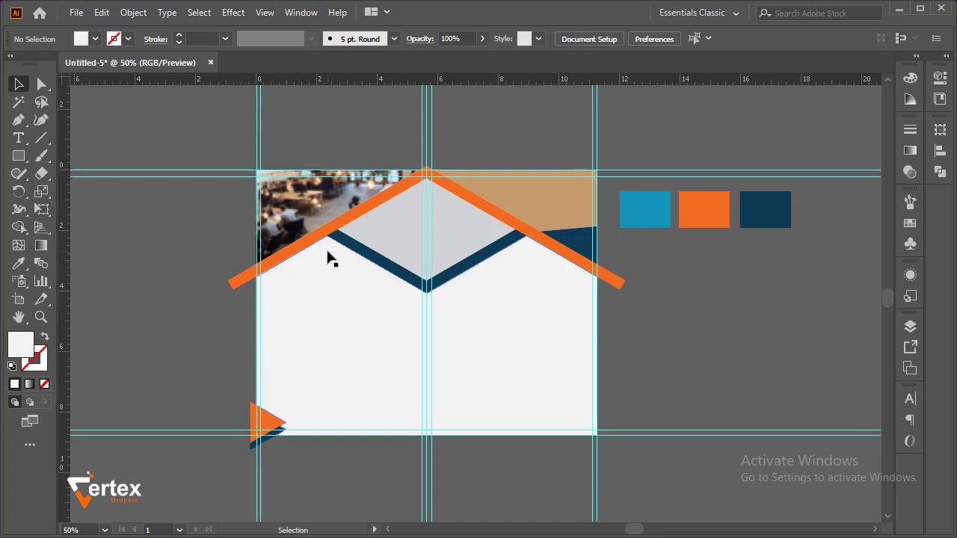
Place the photo of the man working at a computer beside the artboard, below the colour swatches
left_click(77, 13)
left_click(137, 254)
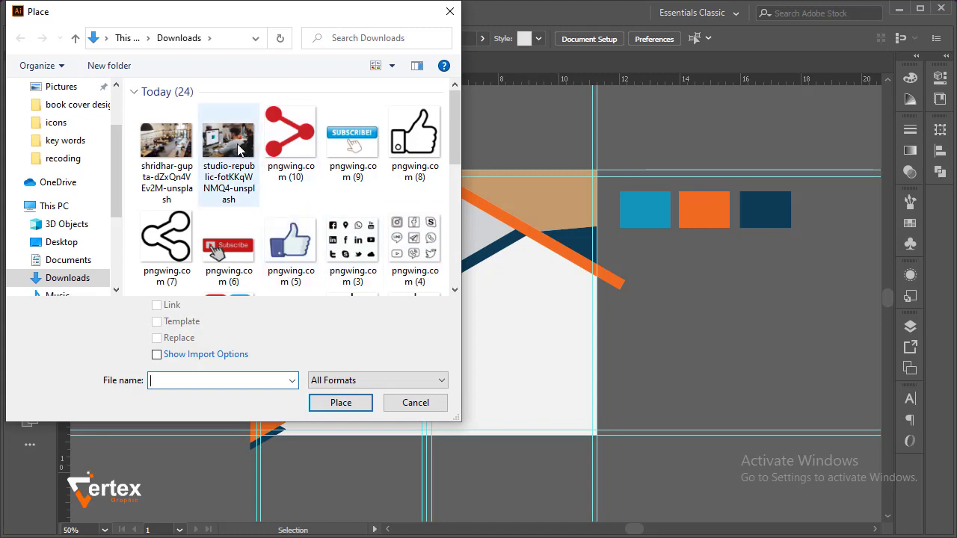
left_click(229, 142)
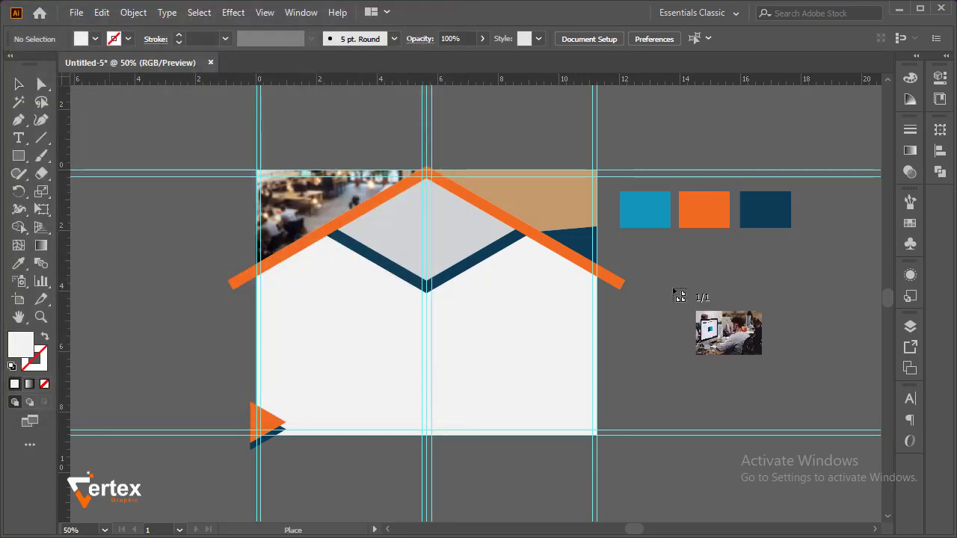
left_click_drag(679, 270, 812, 395)
Centre the computer photo over the light grey diamond, enlarge it proportionally to about 6.30 × 4.20 in and embed it
left_click_drag(716, 316, 397, 231)
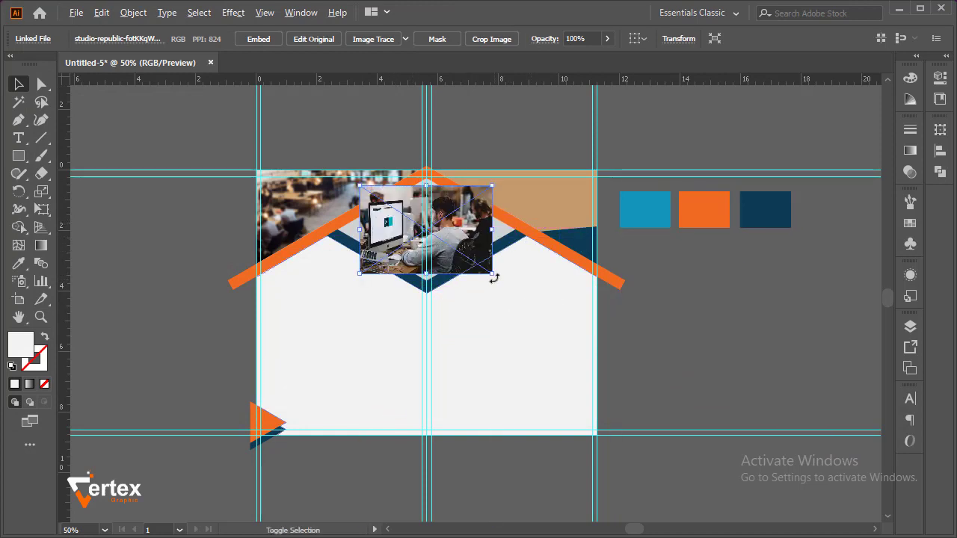
left_click_drag(493, 274, 522, 293)
left_click(258, 39)
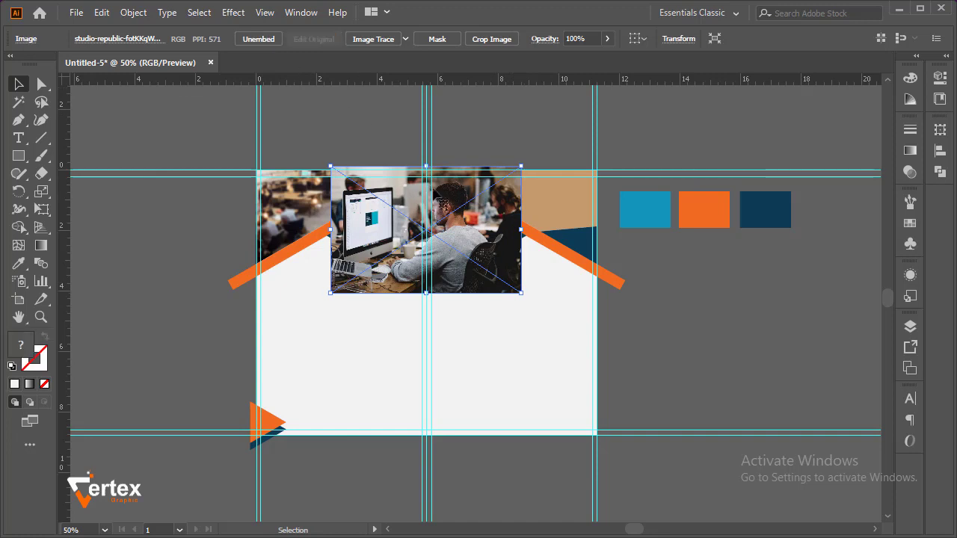
Send the computer photo to the back and clip it to the light grey diamond with a clipping mask
right_click(445, 210)
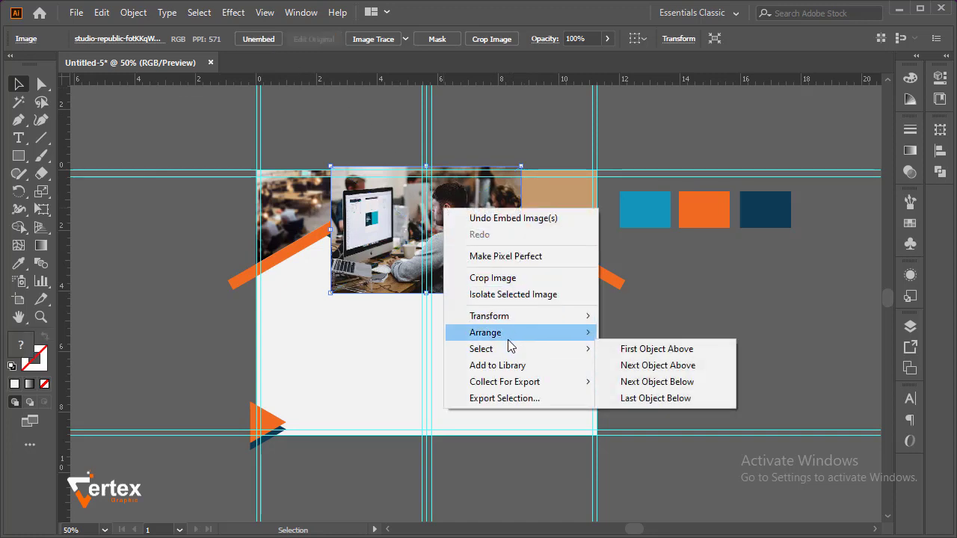
mouse_move(494, 333)
left_click(639, 379)
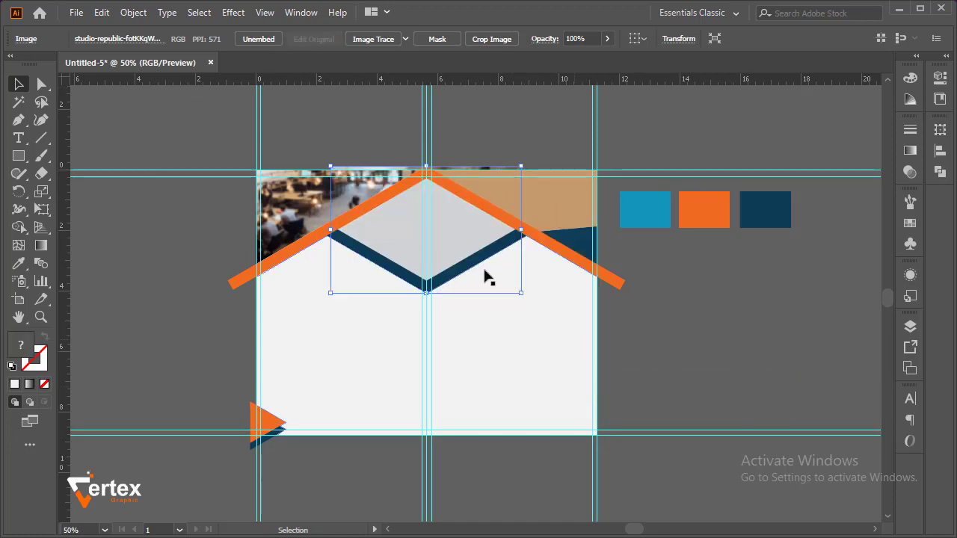
left_click(438, 231, "shift")
right_click(437, 231)
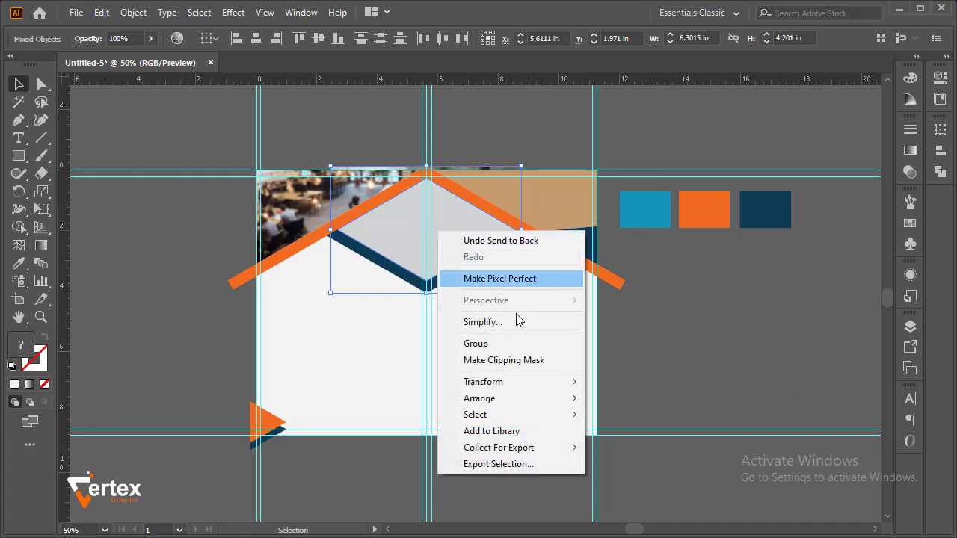
left_click(523, 360)
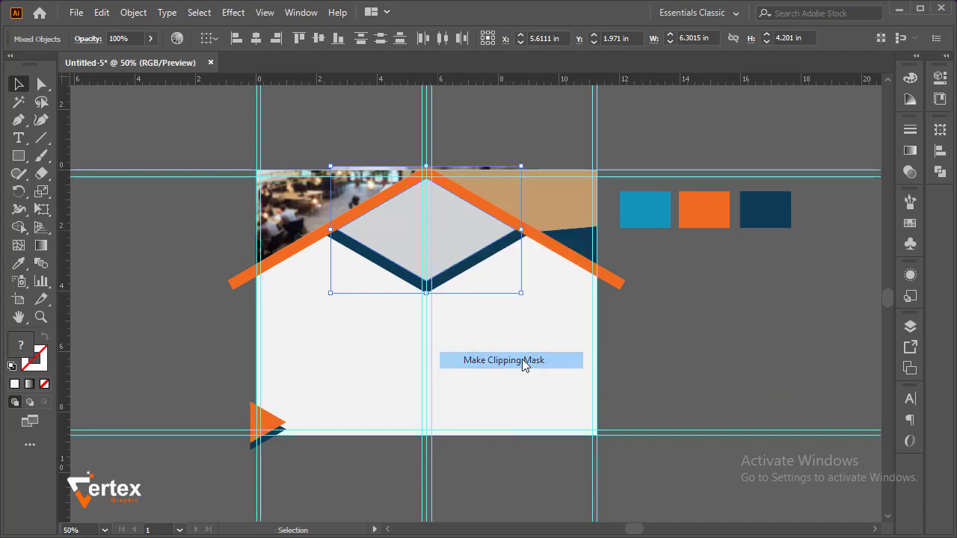
left_click(686, 338)
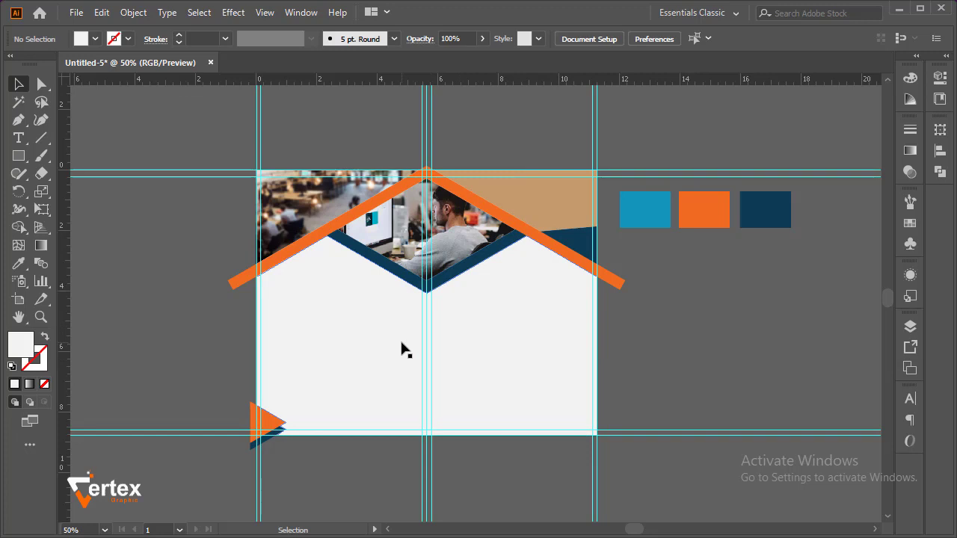
Fill the tan region above the roof band's right arm with white
left_click(526, 215)
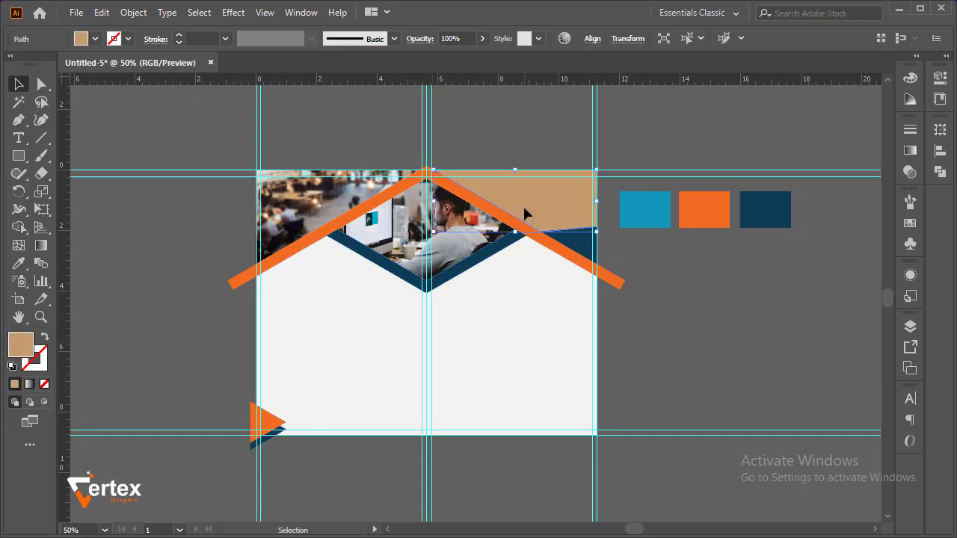
left_click(95, 39)
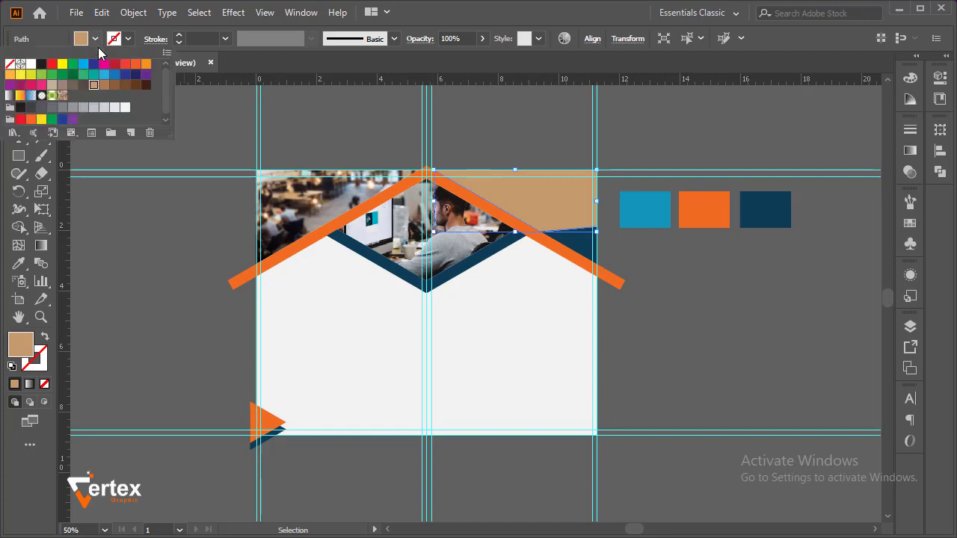
left_click(28, 66)
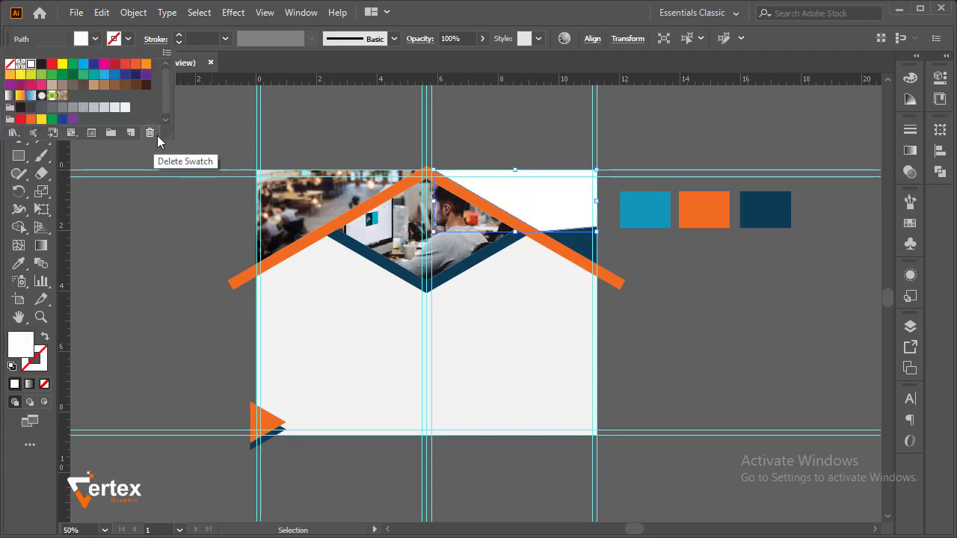
left_click(221, 114)
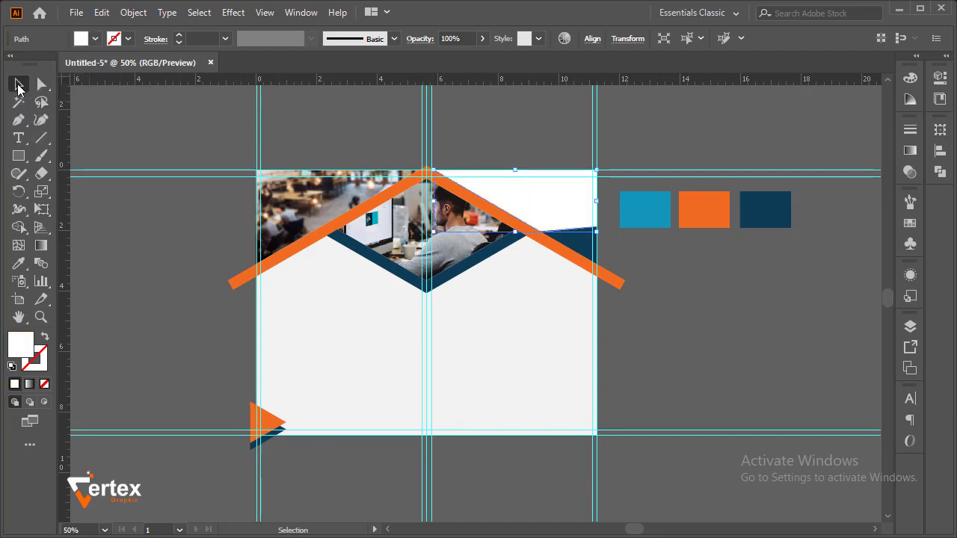
left_click(156, 125)
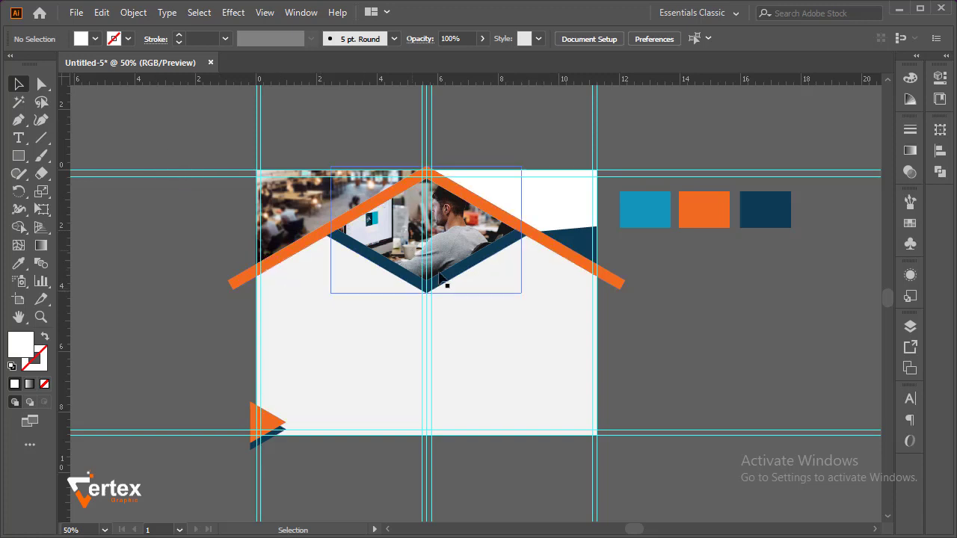
Open BI FOLD DESIGN.ai and paste its text and icon blocks into the layout, positioned across both panels below the roof band
left_click_drag(408, 344, 353, 291)
left_click(404, 289, "ctrl")
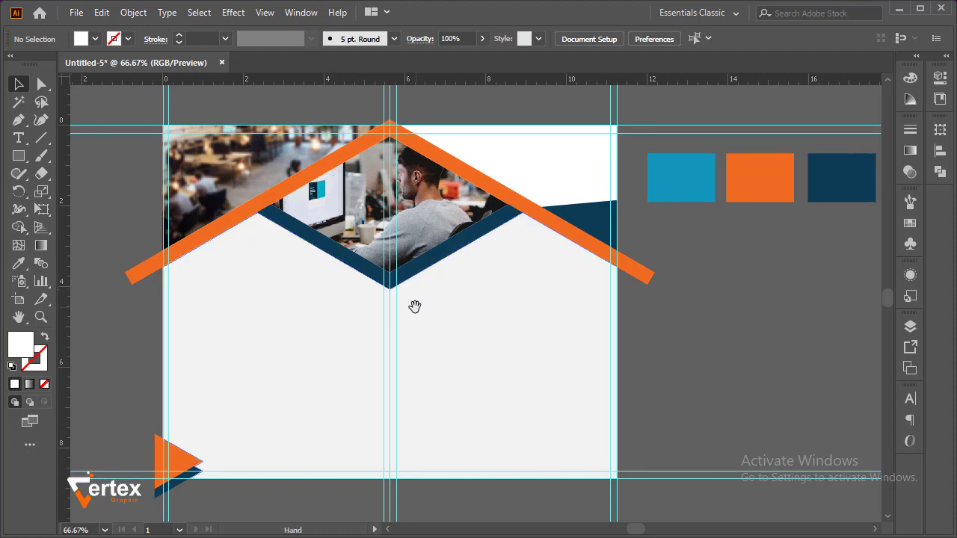
left_click_drag(414, 306, 449, 305)
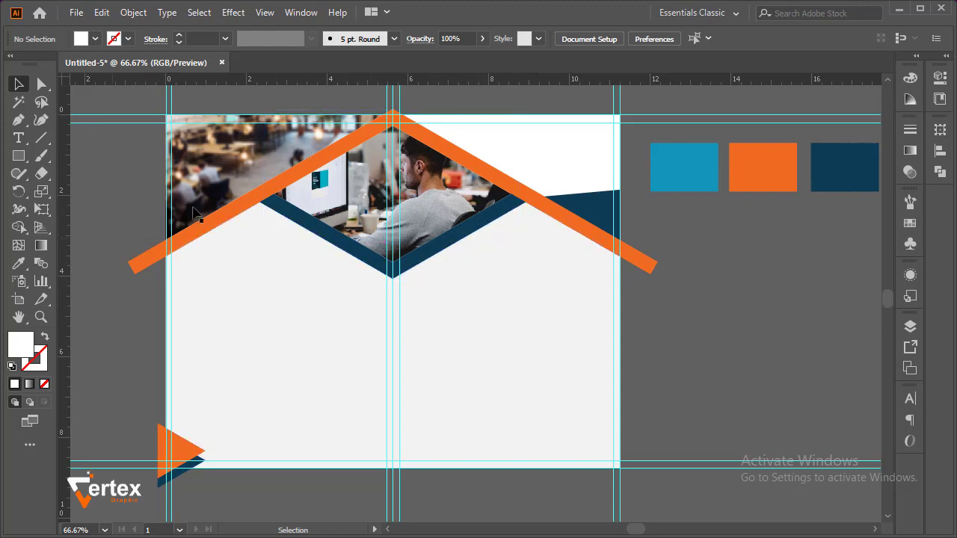
left_click(77, 13)
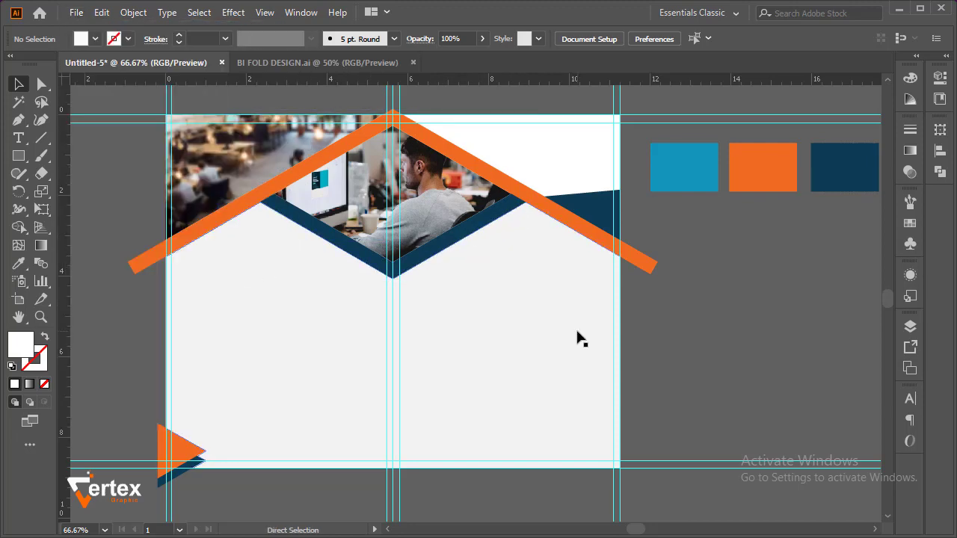
key("ctrl+v")
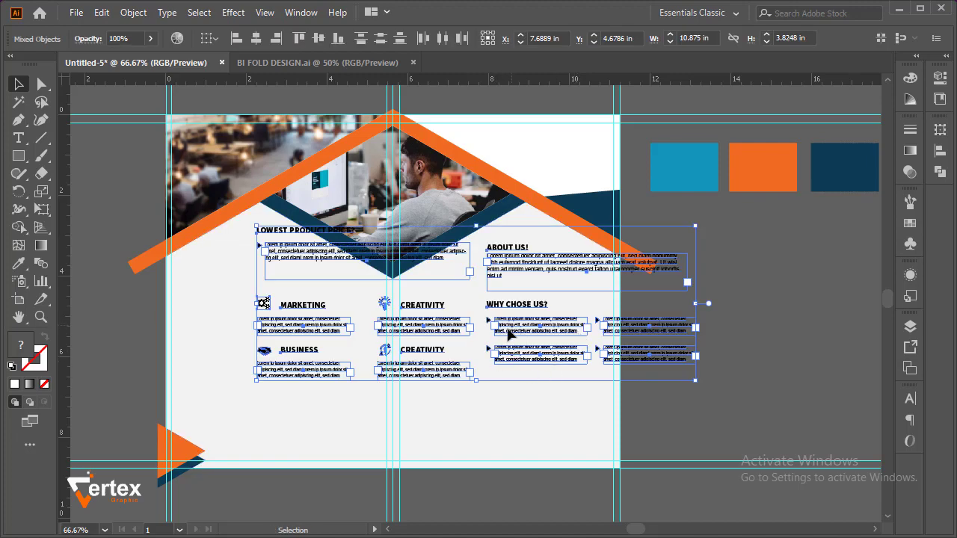
left_click_drag(509, 335, 430, 382)
left_click(676, 327)
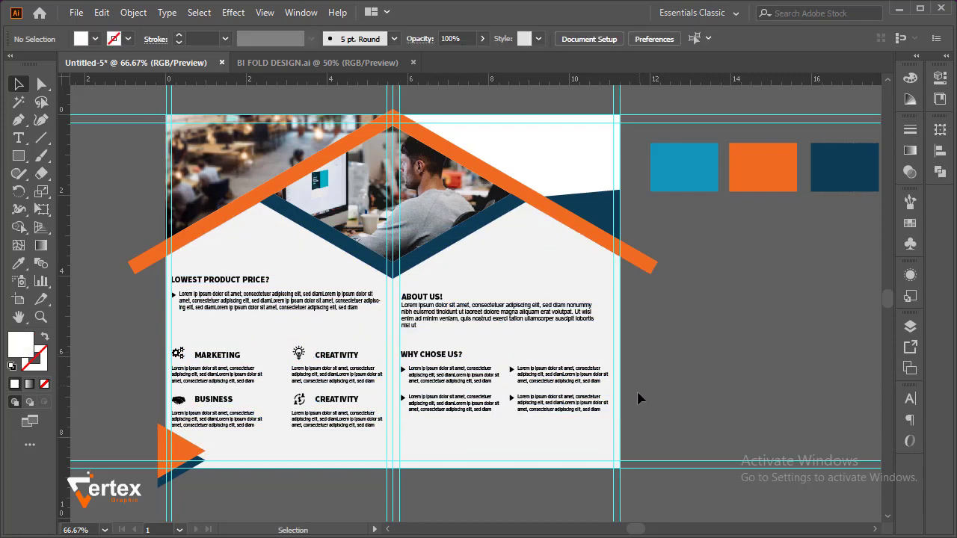
Inspect the pasted text and icon blocks on both panels below the roof band
left_click(458, 416)
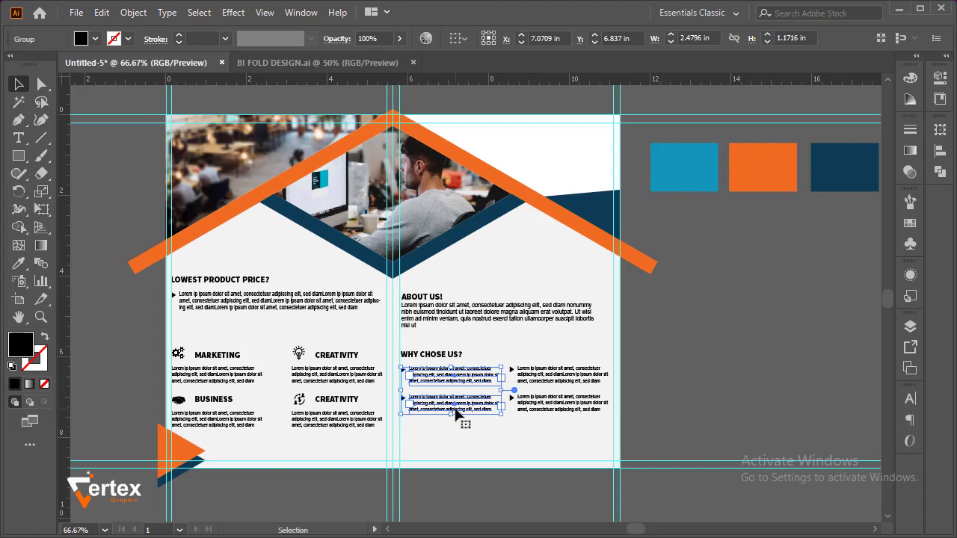
left_click(505, 460)
key("ctrl+space")
left_click_drag(143, 268, 454, 466)
left_click_drag(412, 402, 422, 387)
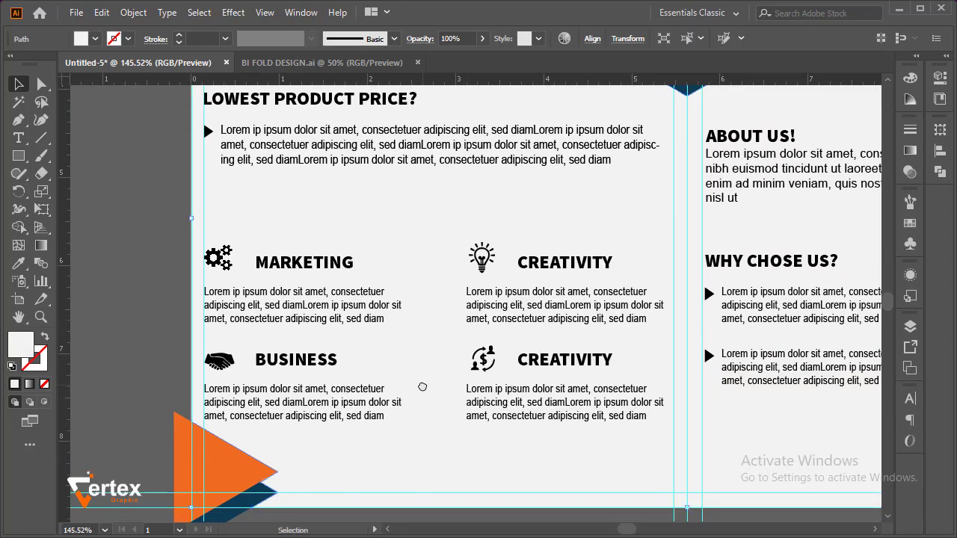
left_click_drag(393, 306, 406, 337)
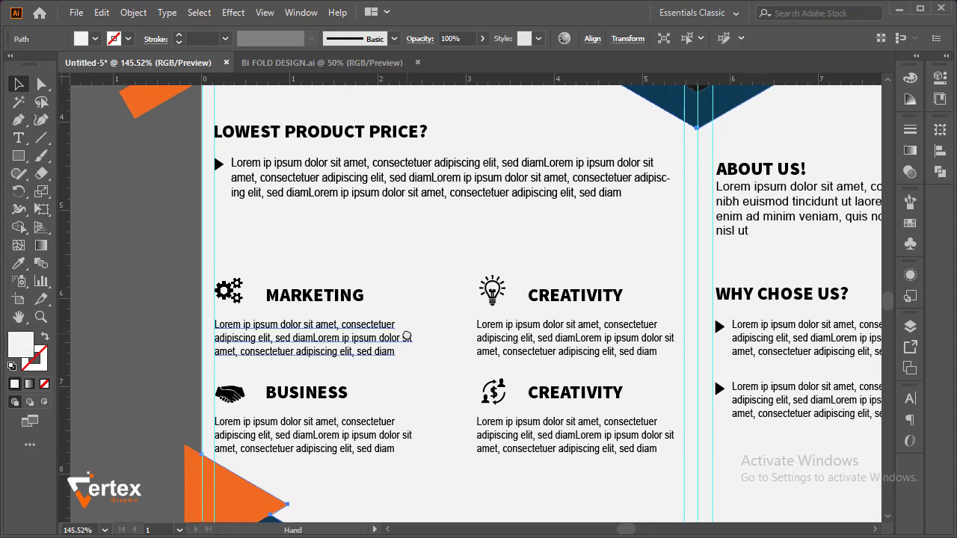
key("ctrl+alt+space")
left_click(416, 296, "ctrl+alt")
left_click(417, 296, "ctrl+alt")
left_click_drag(532, 321, 256, 278)
left_click(294, 291, "ctrl+alt")
left_click_drag(438, 270, 286, 287)
left_click(615, 299)
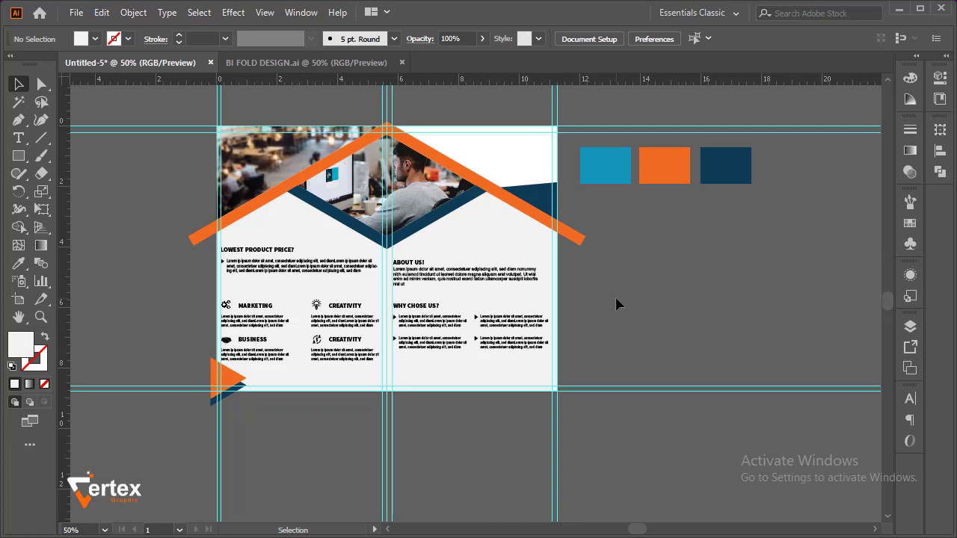
Recolour the word PRICE? in the LOWEST PRODUCT PRICE? heading with the roof band's orange
left_click_drag(188, 204, 361, 295)
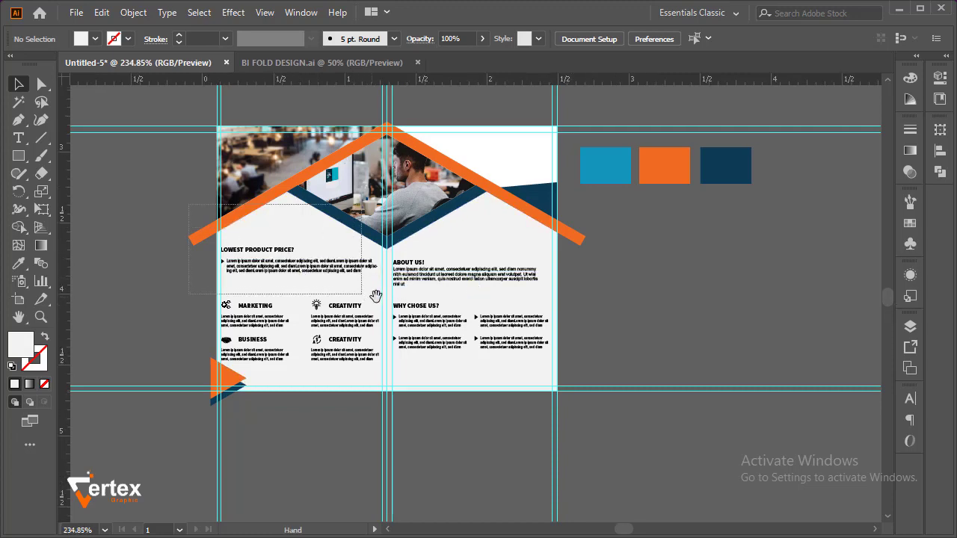
left_click(361, 314)
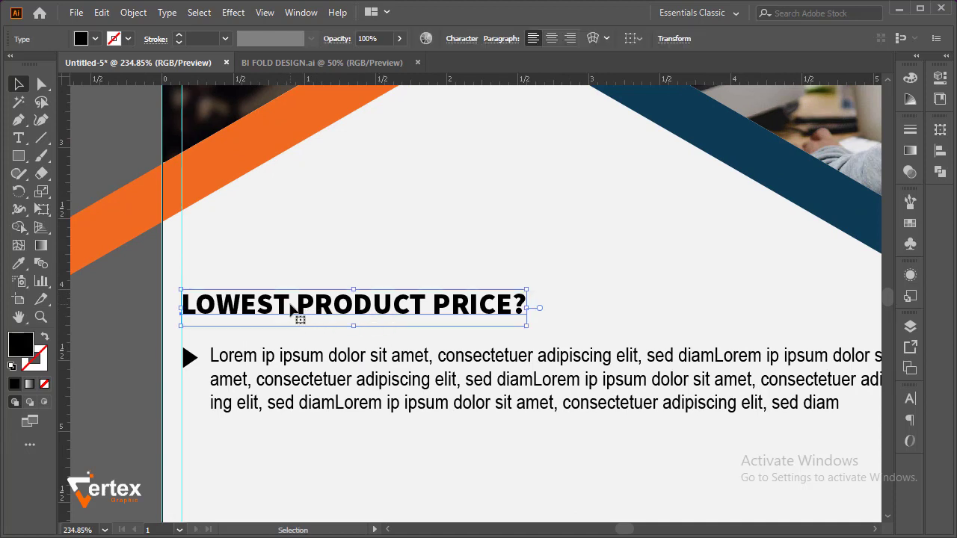
double_click(434, 309)
left_click_drag(433, 306, 533, 315)
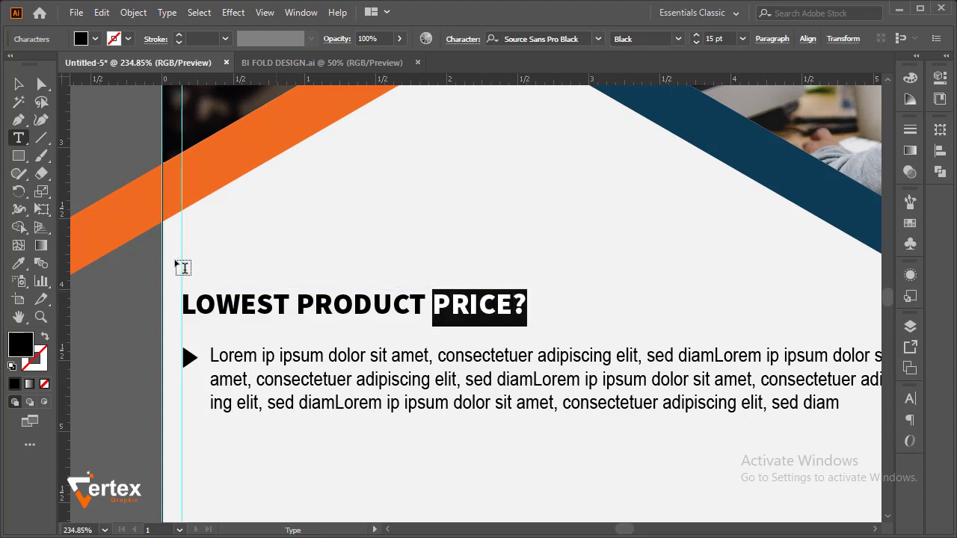
left_click(19, 263)
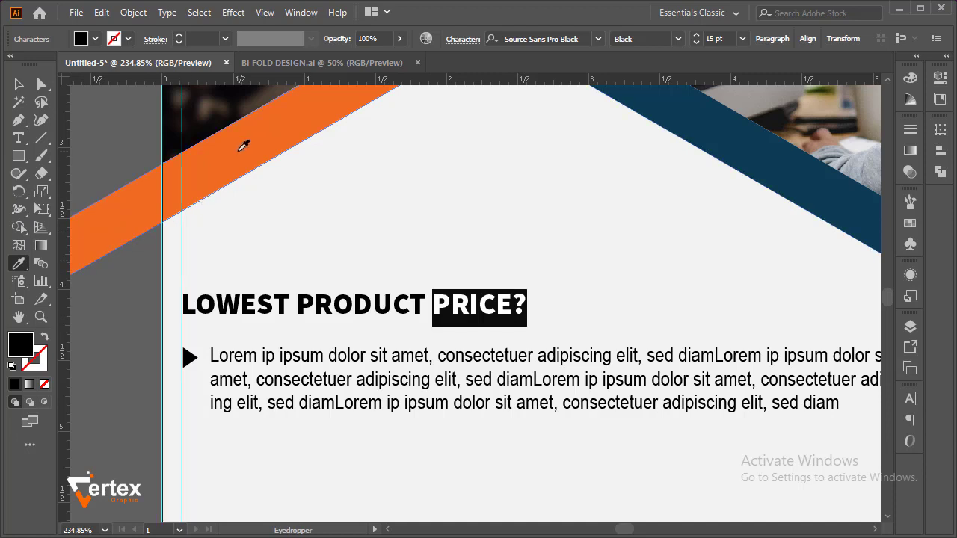
left_click(243, 147)
left_click(19, 84)
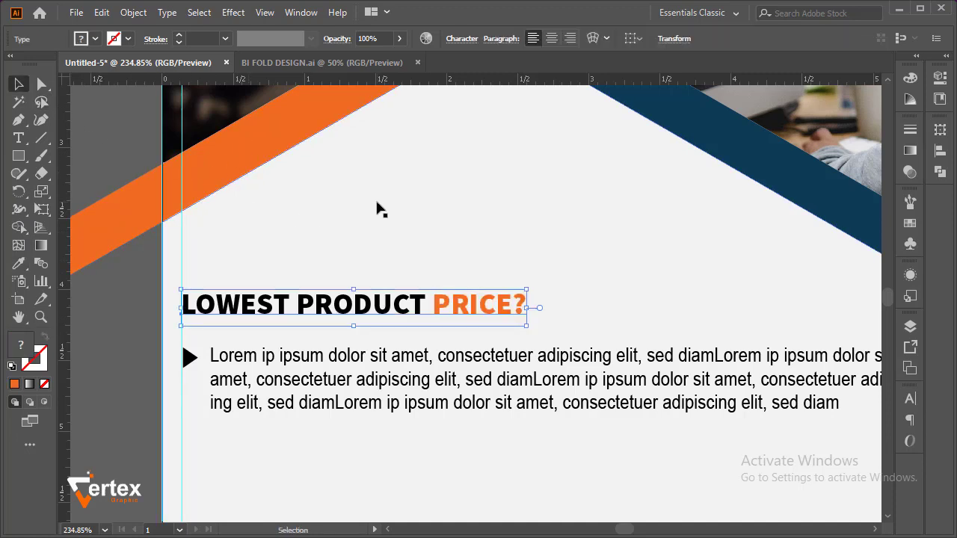
left_click(377, 210)
Recolour the words LOWEST PRODUCT in the heading with the dark navy of the diamond's border
double_click(426, 305)
left_click_drag(425, 305, 185, 301)
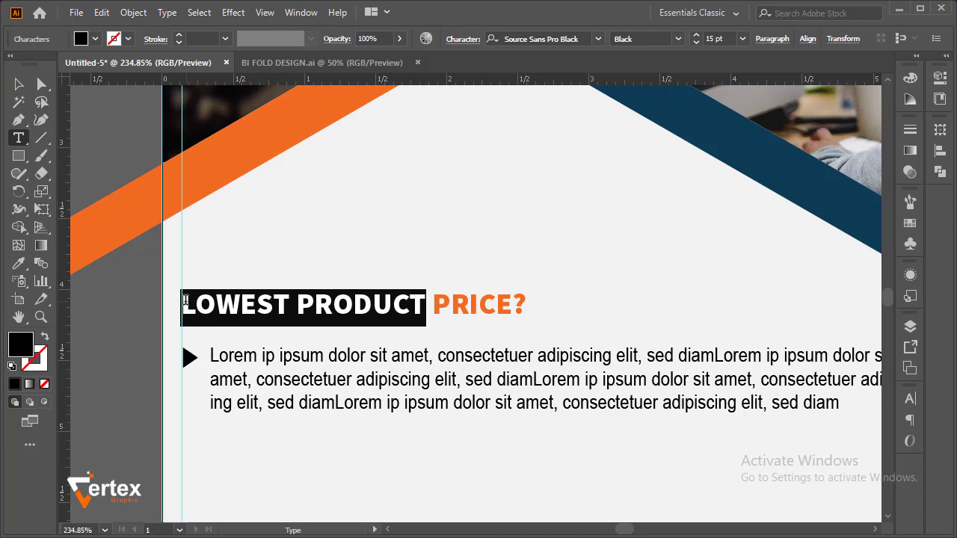
left_click(19, 263)
left_click(750, 159)
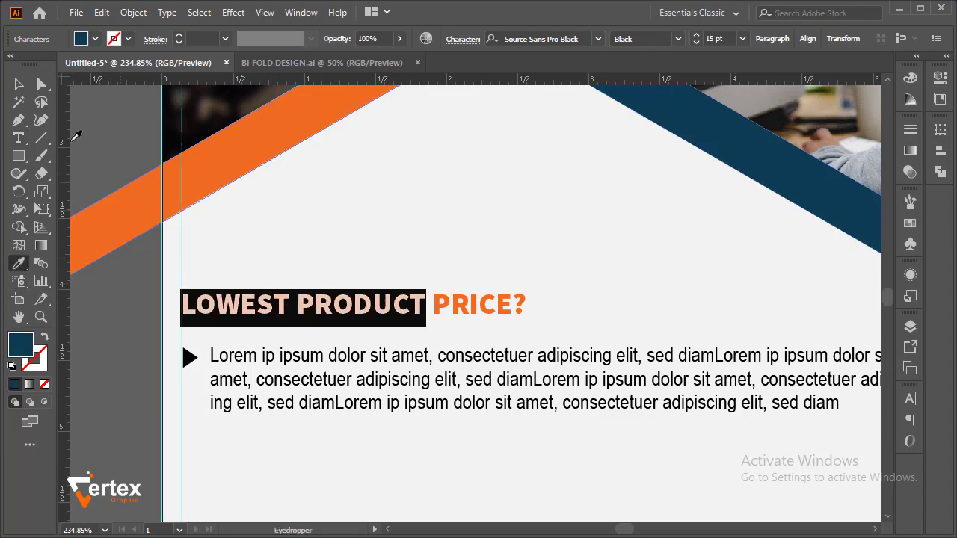
left_click(19, 83)
left_click(170, 366)
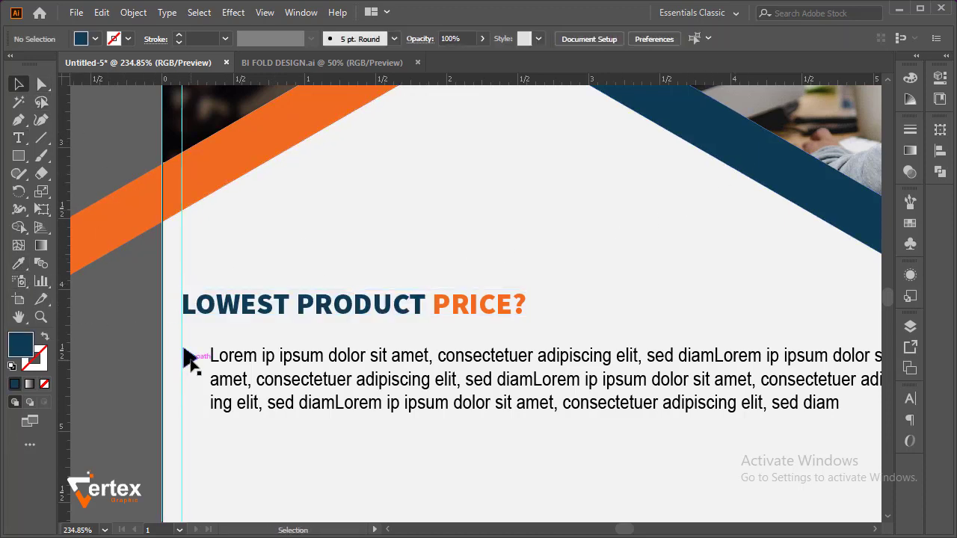
Fill the arrow bullet under the LOWEST PRODUCT PRICE? heading with the diamond border's dark navy
left_click(187, 358)
left_click(19, 264)
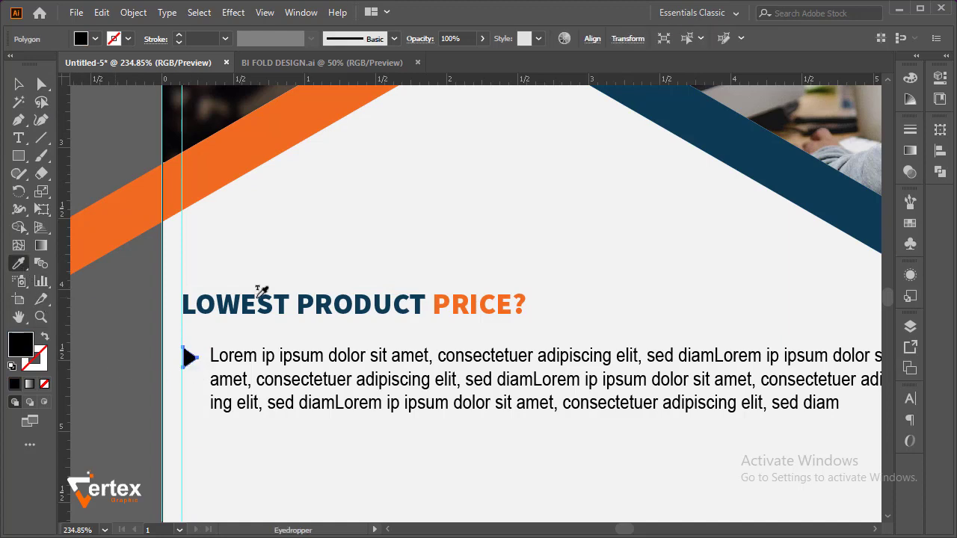
left_click(753, 150)
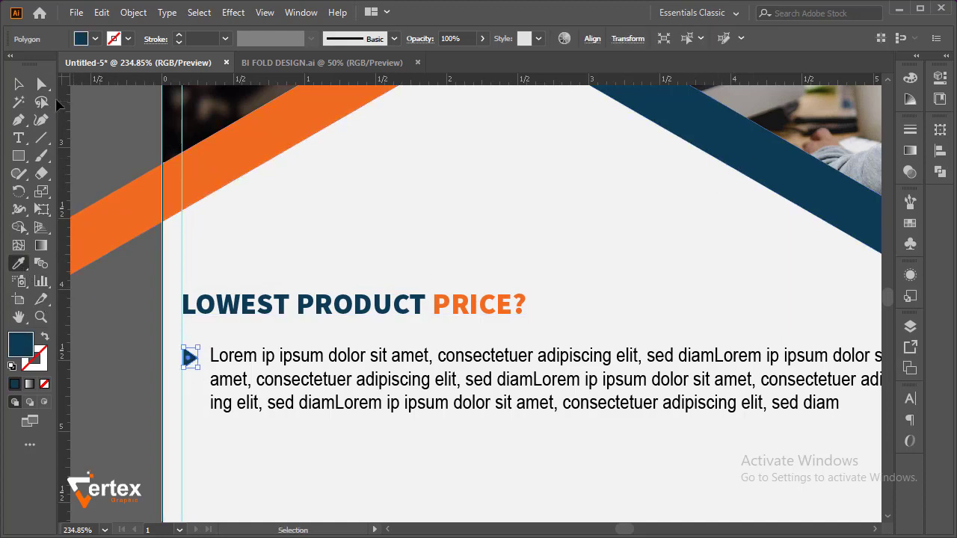
left_click(19, 84)
left_click(528, 255)
Recolour the ABOUT US! heading with the roof band's orange
key("space")
left_click_drag(465, 347, 478, 230)
left_click(419, 285, "ctrl+alt")
left_click(417, 305, "ctrl+alt")
left_click_drag(429, 314, 274, 226)
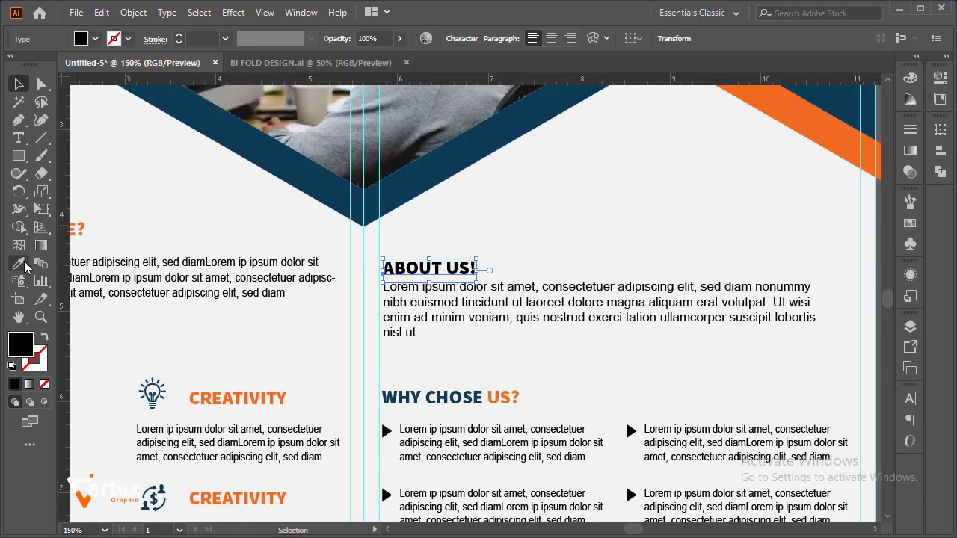
left_click(23, 265)
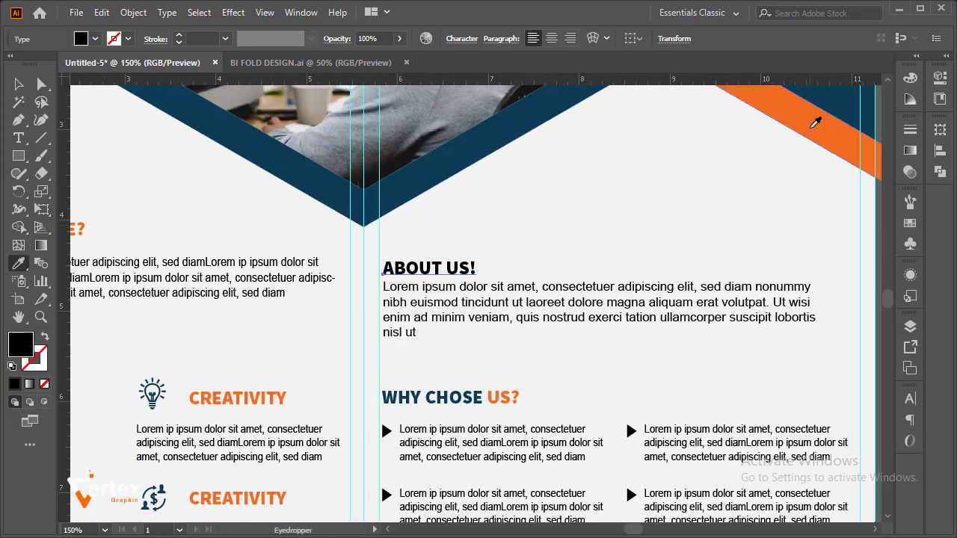
left_click(809, 126)
left_click(20, 86)
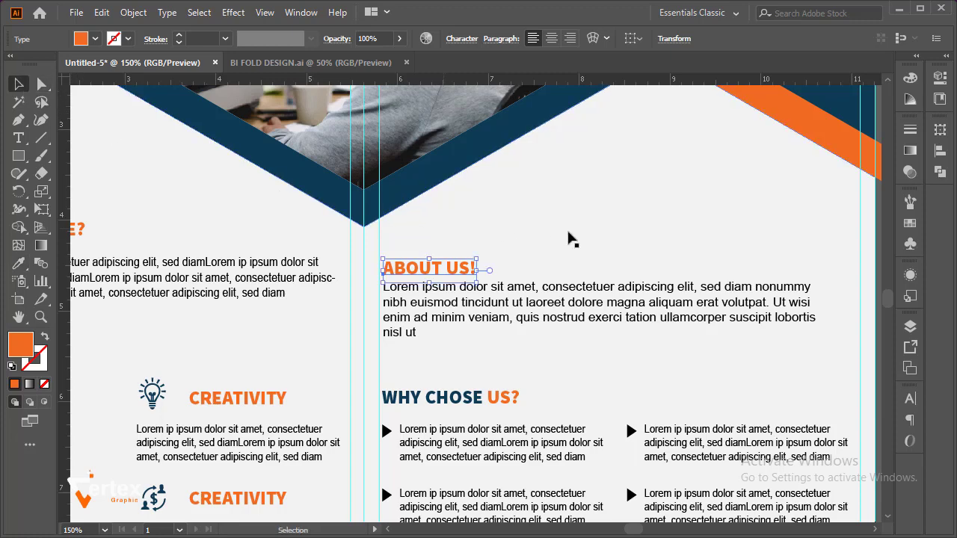
left_click(583, 247)
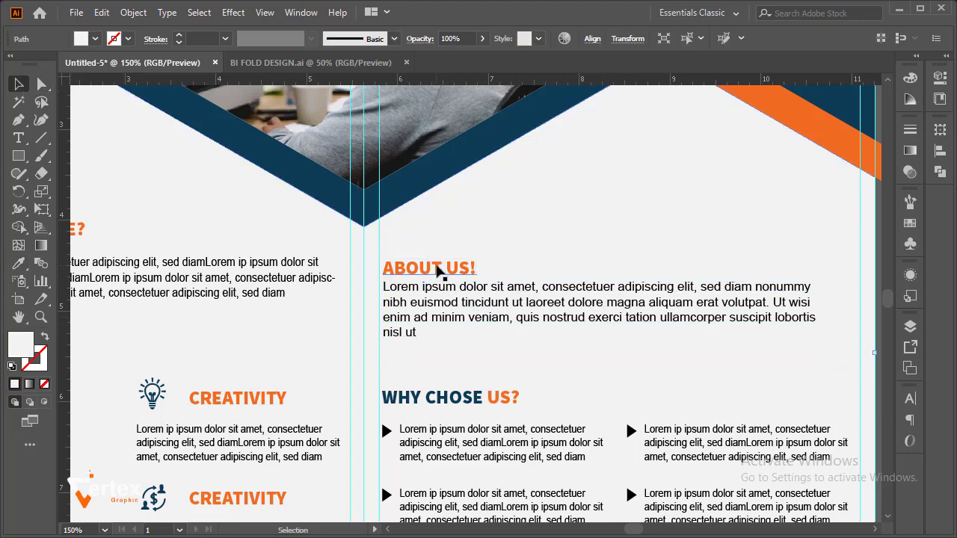
Ungroup the second column of bulleted text blocks under the WHY CHOSE US? heading
left_click(575, 262, "ctrl+alt")
left_click(575, 262, "ctrl+alt")
left_click_drag(468, 295, 537, 250)
left_click_drag(388, 356, 575, 440)
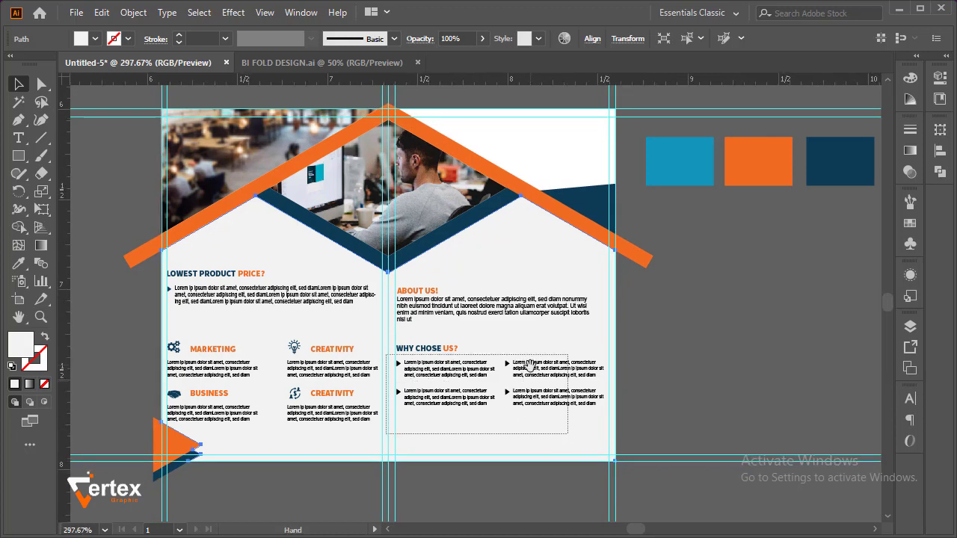
left_click(582, 320)
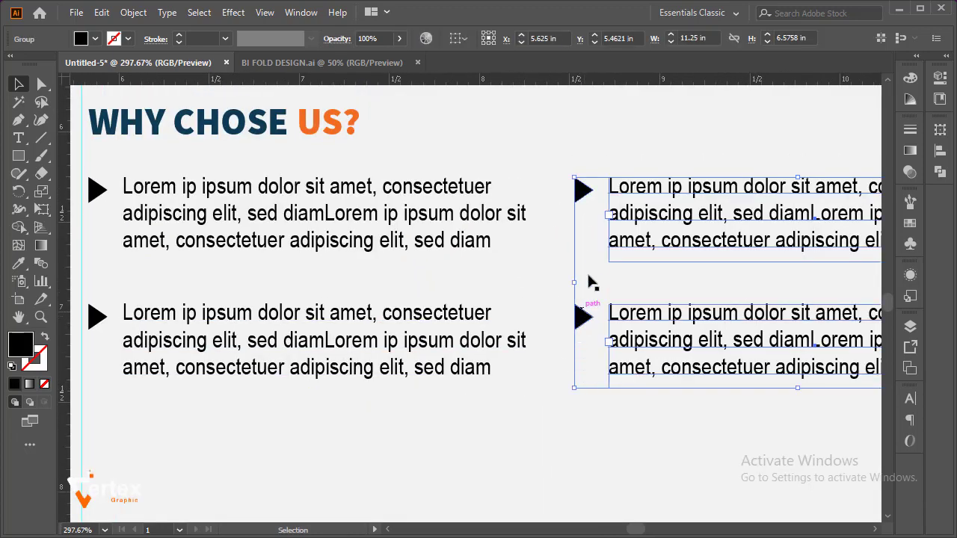
right_click(590, 252)
left_click(635, 373)
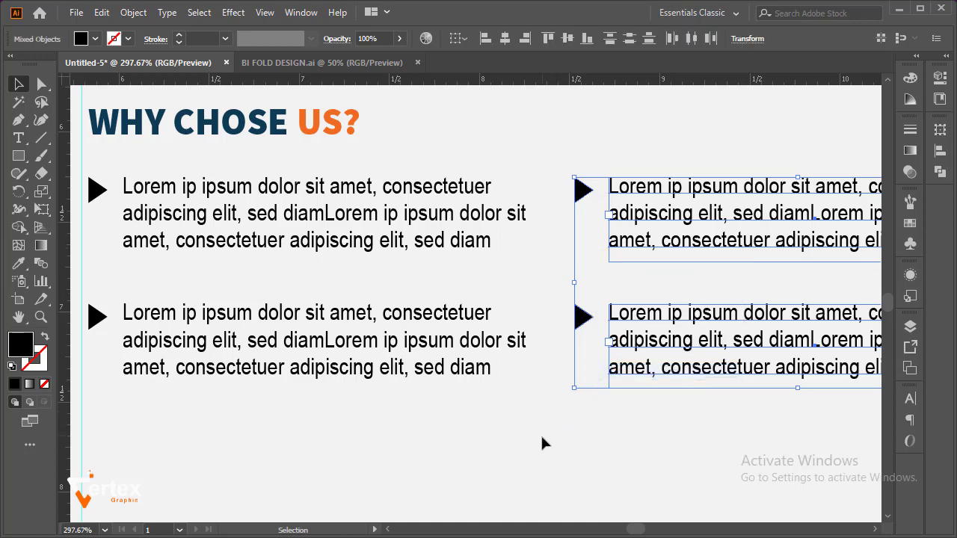
left_click(541, 438)
Ungroup the first column of bulleted text blocks under WHY CHOSE US? so its arrows can be selected separately
left_click(582, 317)
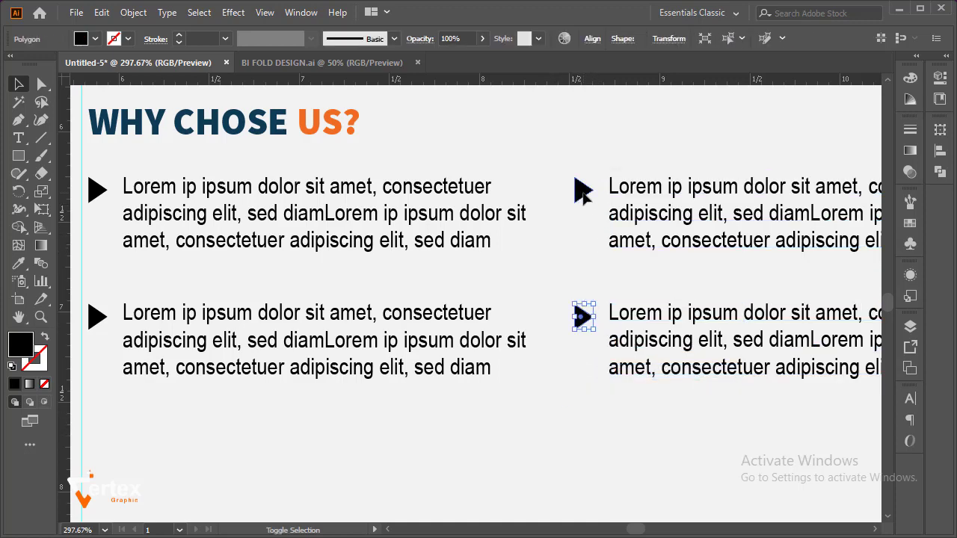
left_click(582, 191, "shift")
left_click(97, 191, "shift")
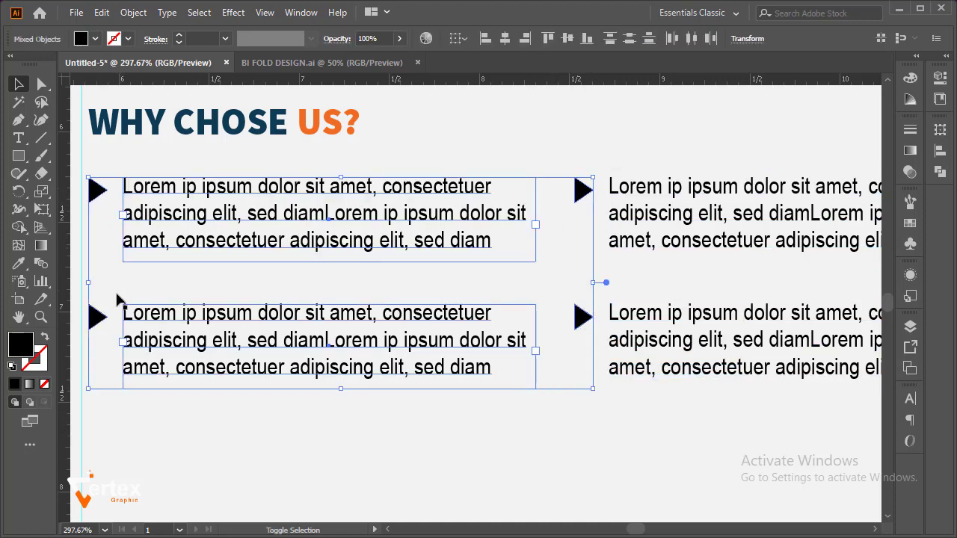
left_click(386, 446)
left_click(342, 359)
right_click(342, 359)
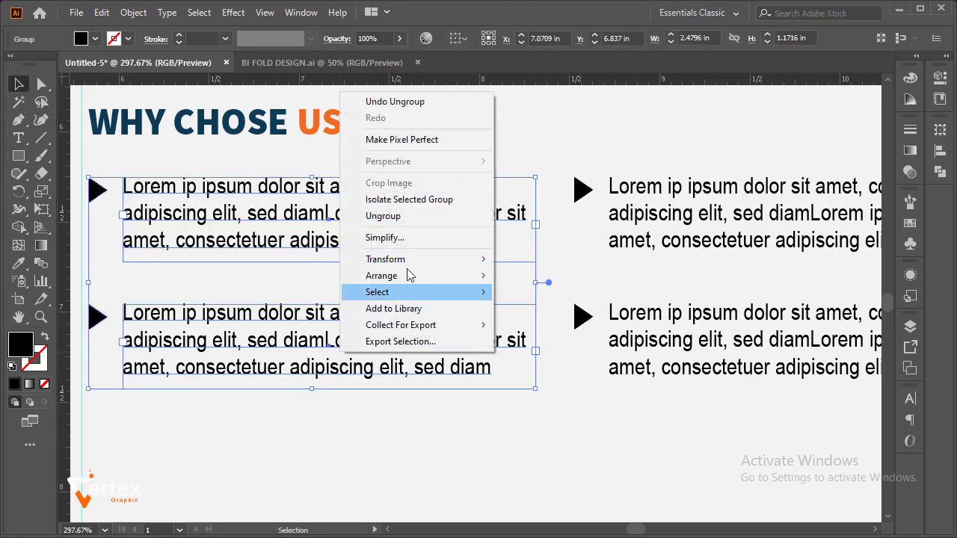
left_click(389, 216)
left_click(430, 442)
Fill all four arrow bullets under WHY CHOSE US? with the dark navy sampled from that heading
left_click(578, 321)
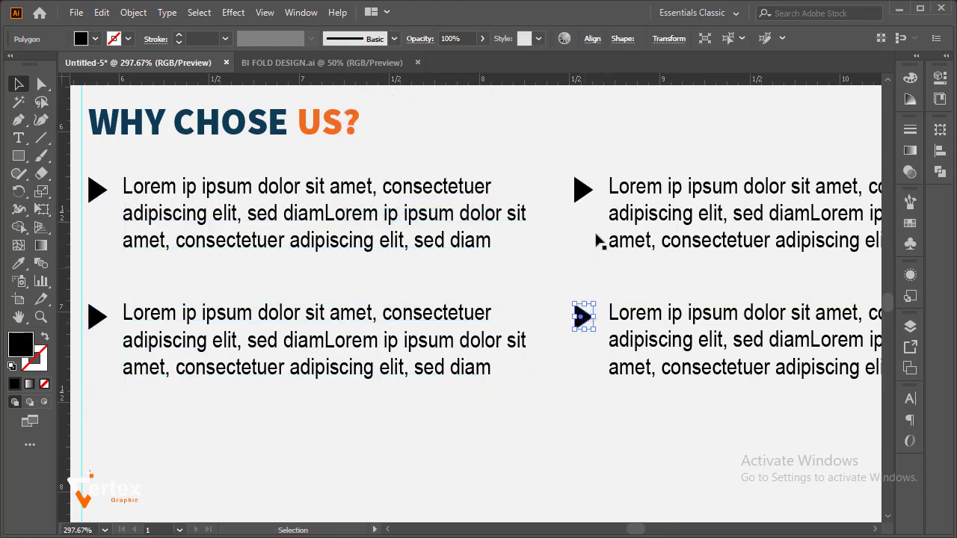
left_click(584, 188, "shift")
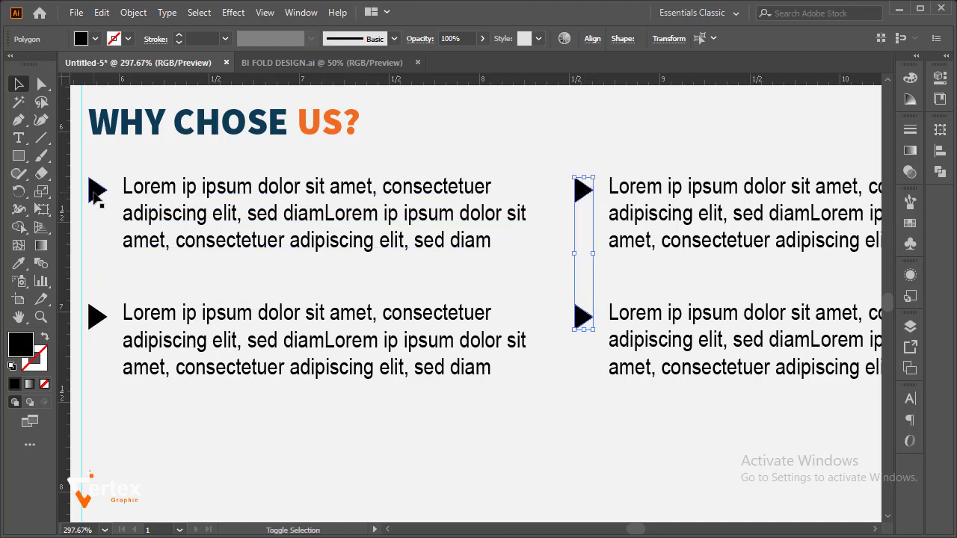
left_click(96, 193, "shift")
left_click(101, 317, "shift")
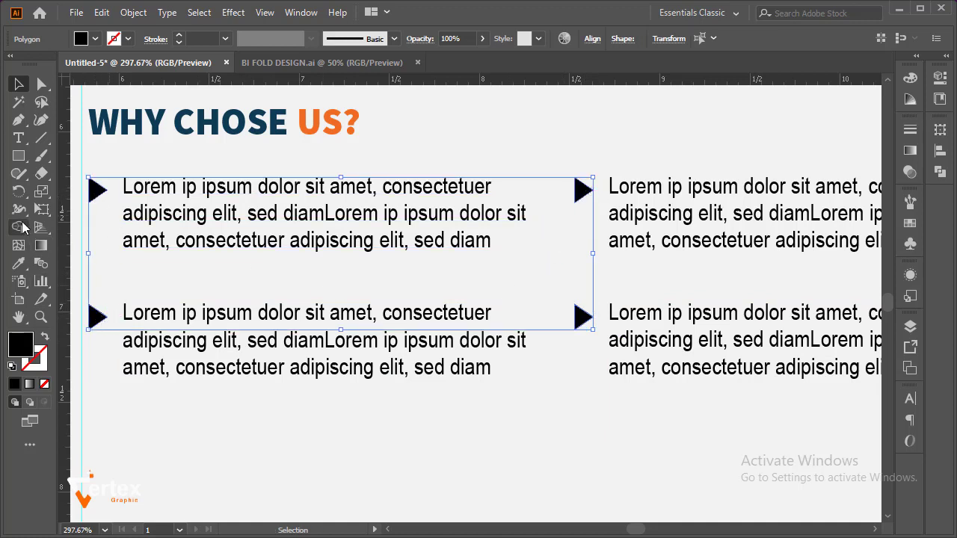
left_click(18, 264)
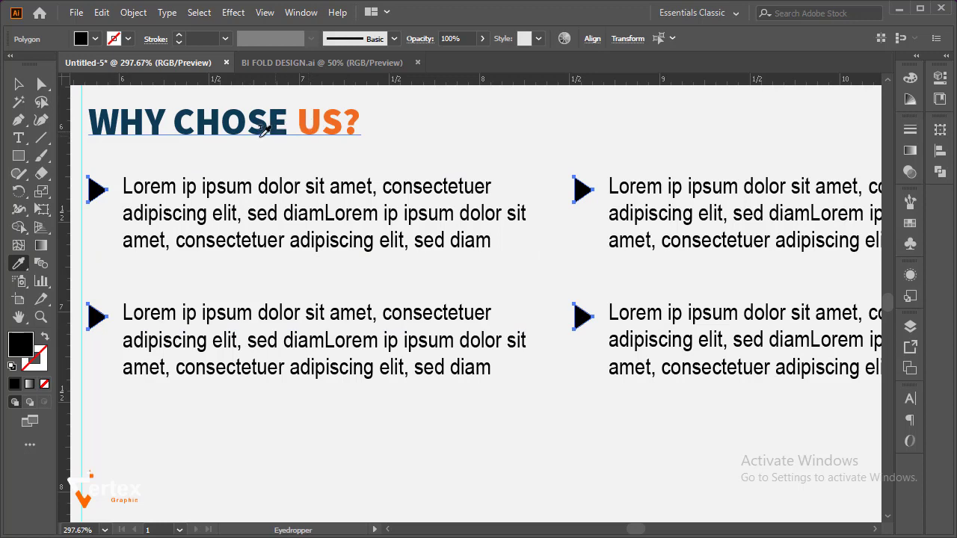
left_click(241, 125)
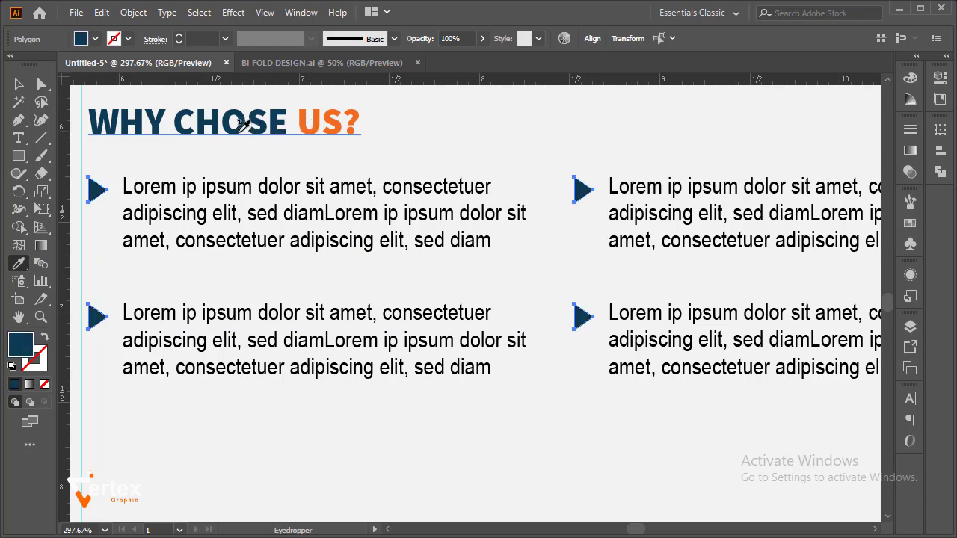
key("v")
left_click(543, 126)
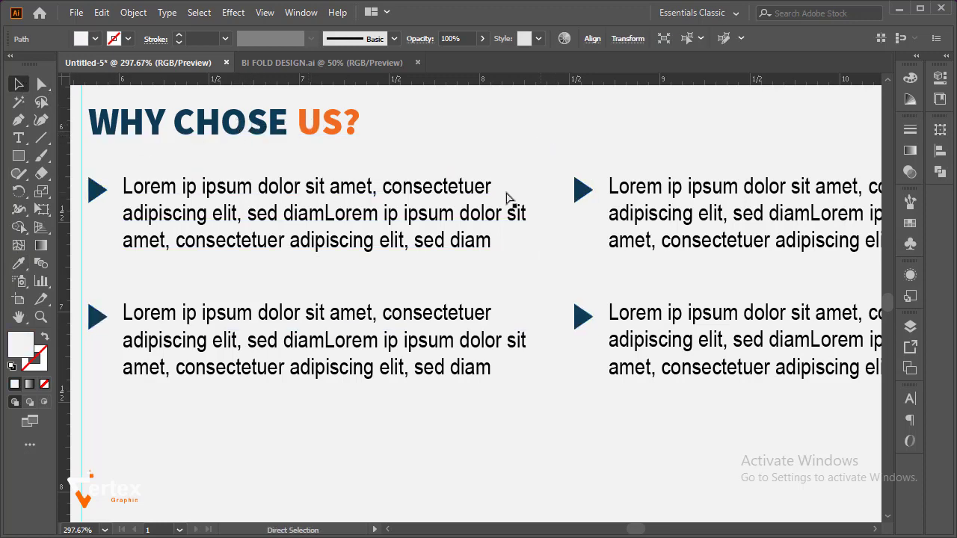
left_click(493, 198, "ctrl+alt")
left_click(494, 198, "ctrl+alt")
left_click(494, 198, "ctrl+alt")
left_click_drag(490, 261, 480, 178)
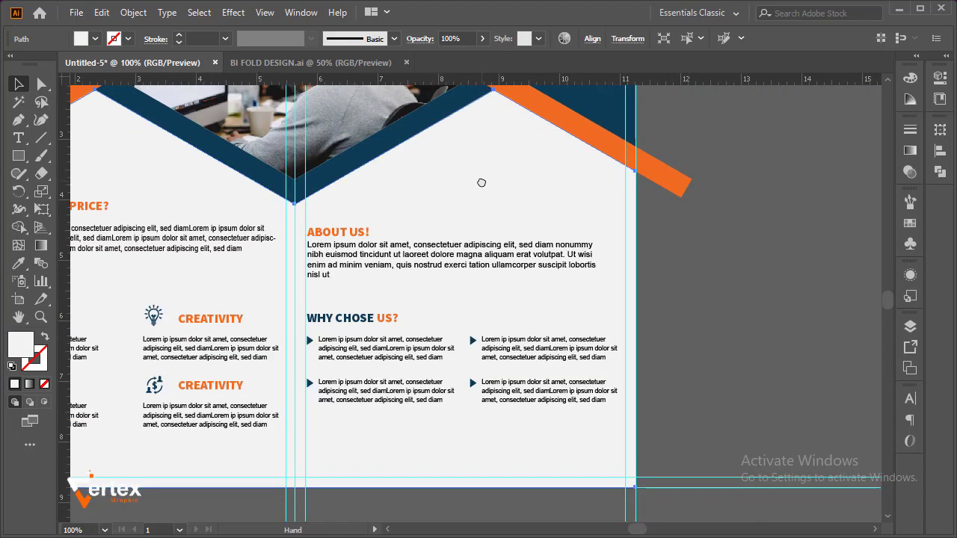
left_click(468, 279, "ctrl+alt")
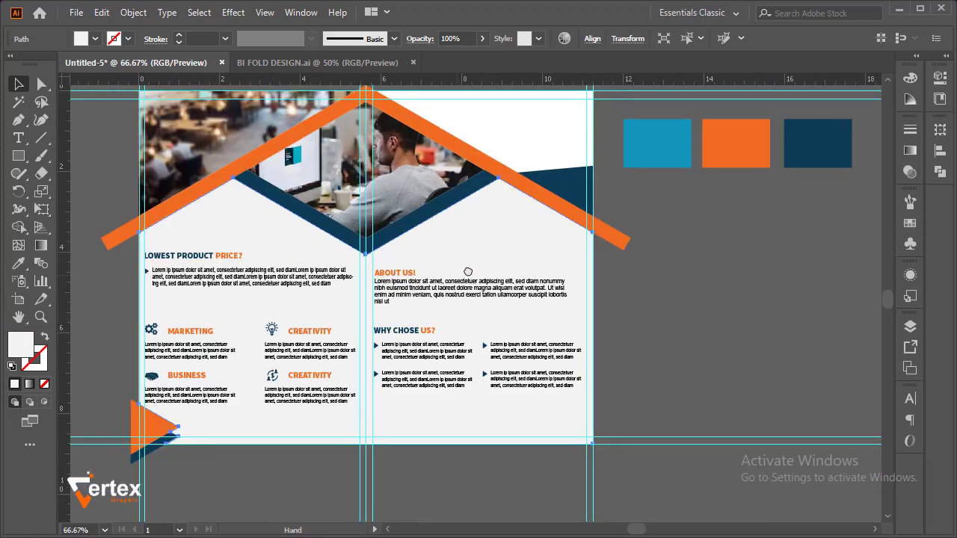
left_click_drag(480, 246, 440, 315)
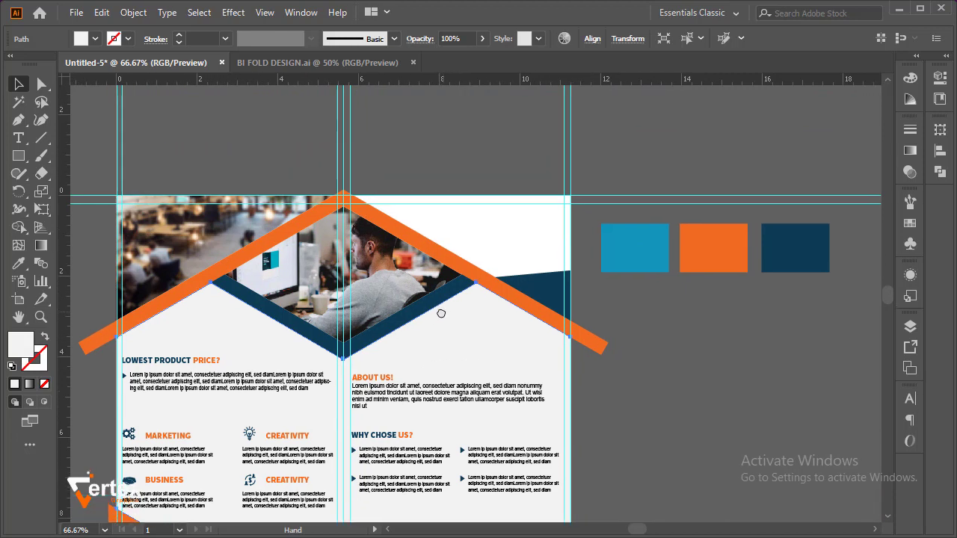
left_click(16, 140)
left_click_drag(386, 185, 311, 224)
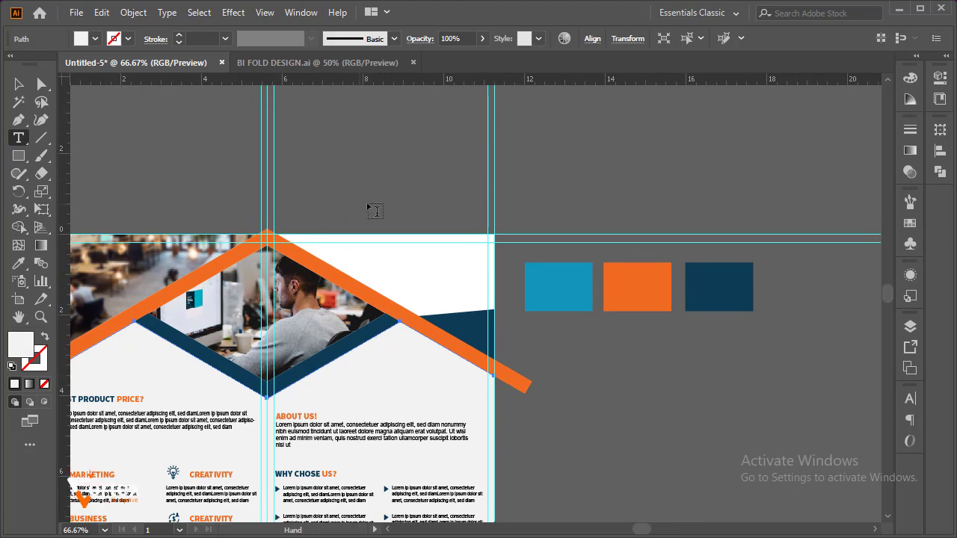
left_click(401, 175)
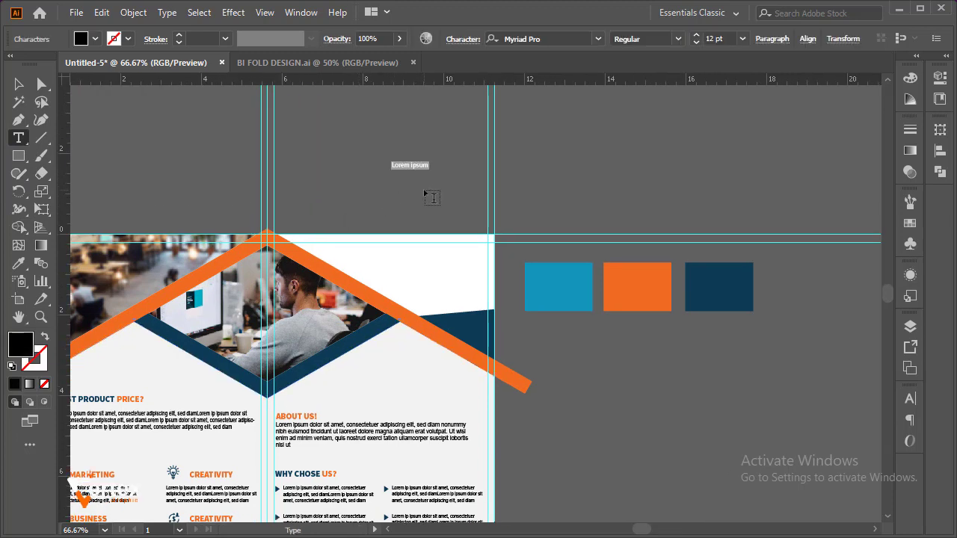
key("BackSpace")
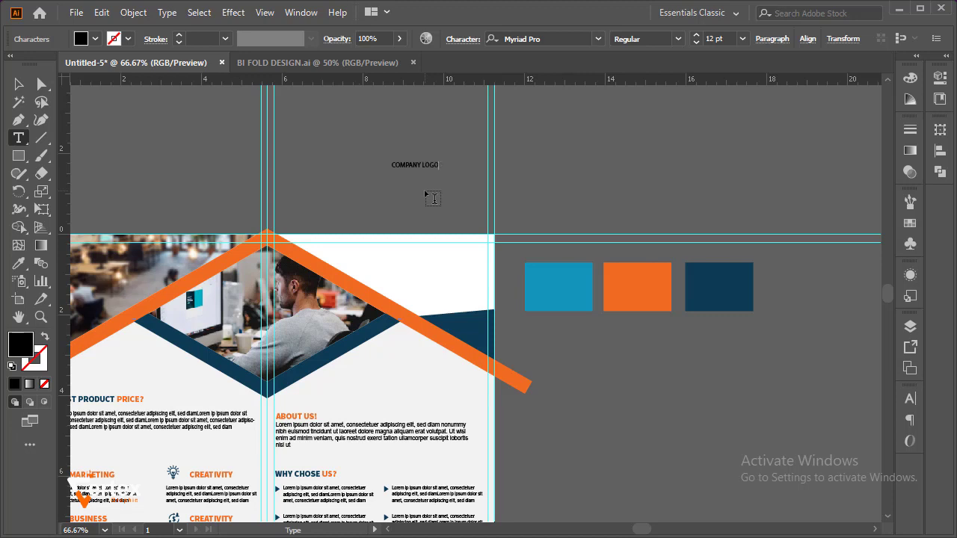
left_click(19, 85)
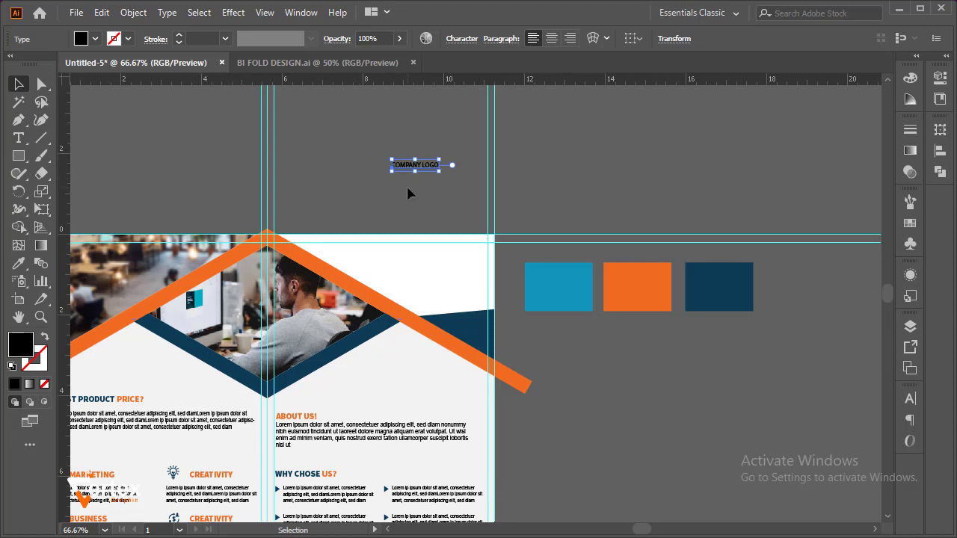
key("Delete")
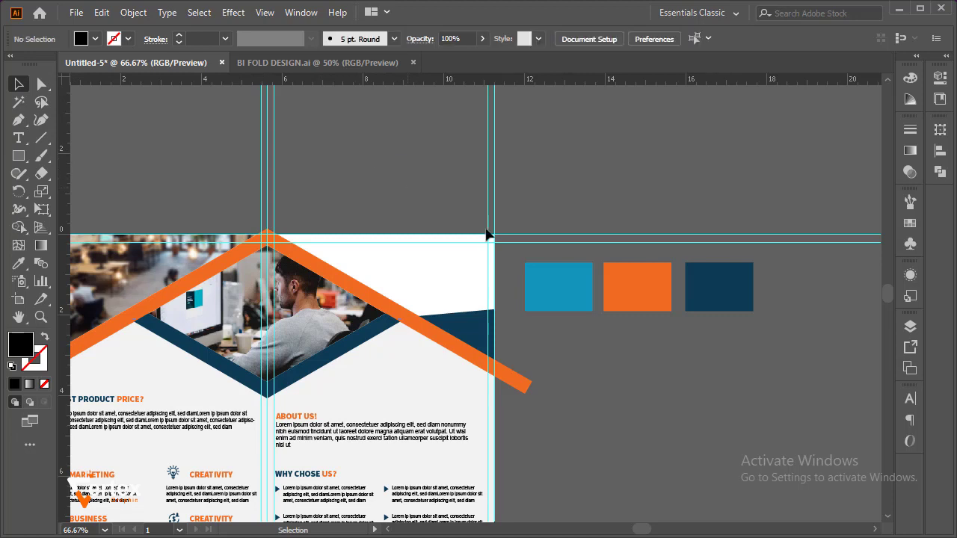
Duplicate the ABOUT US! heading into the white area above the roof band on the right page
left_click(297, 415)
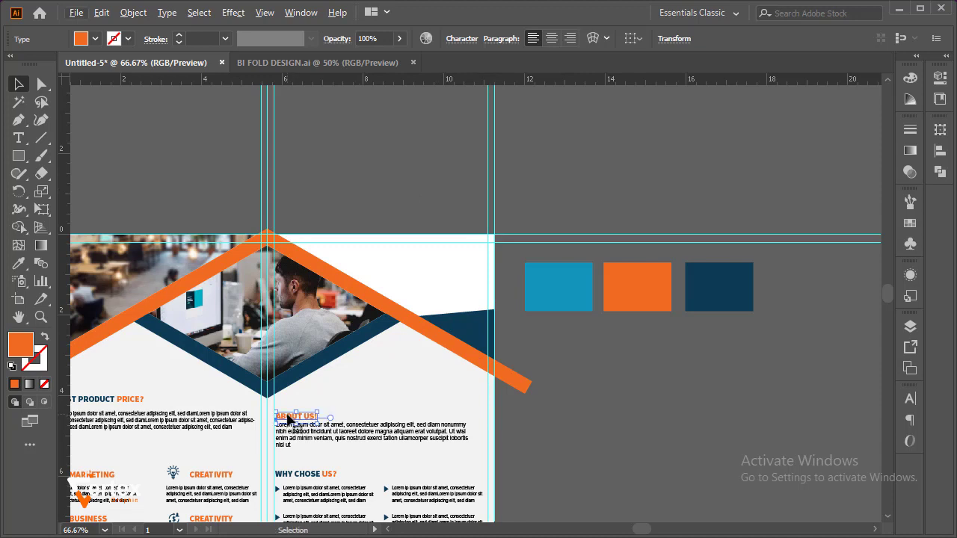
left_click_drag(288, 419, 415, 249)
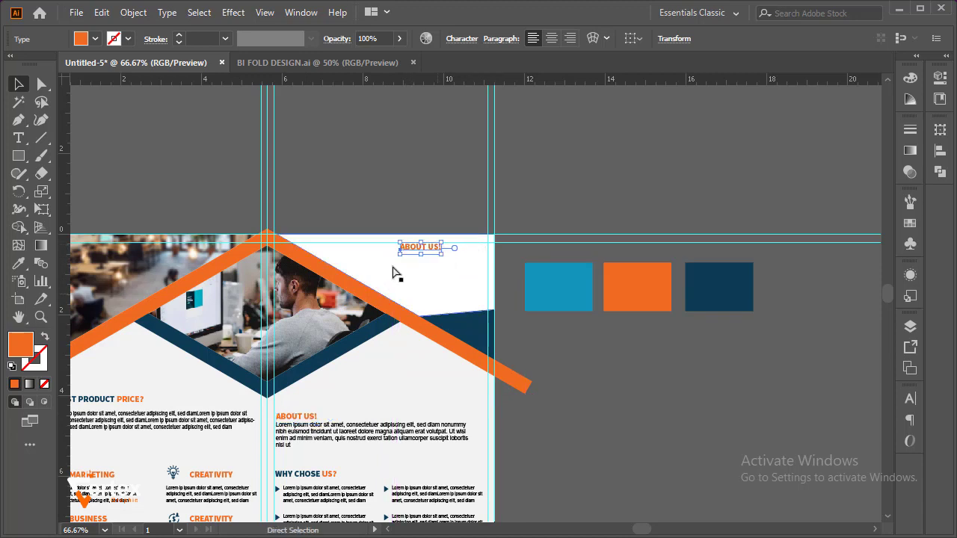
left_click_drag(365, 226, 486, 305)
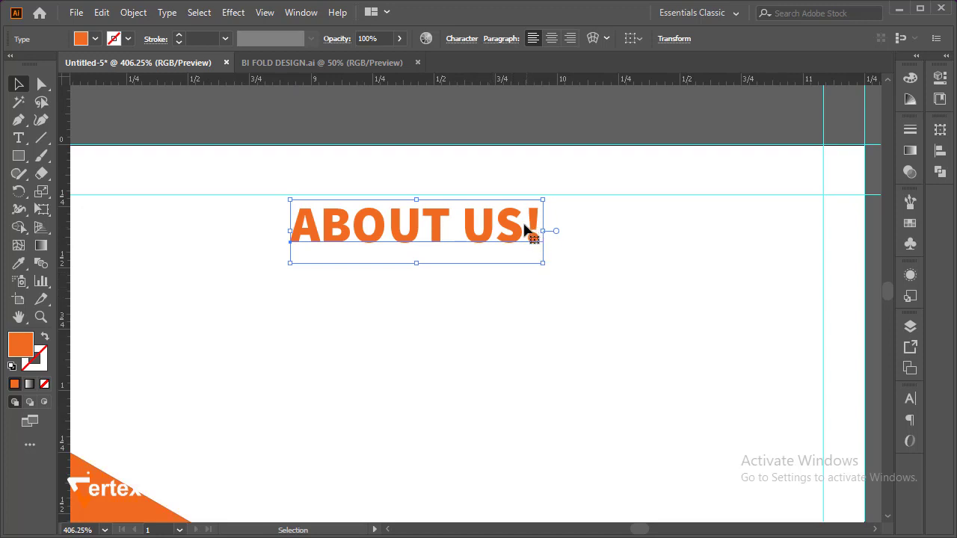
Replace the copied heading's text with COMPANY LOGO and enlarge it to about 22 pt
double_click(528, 232)
left_click_drag(524, 228, 303, 222)
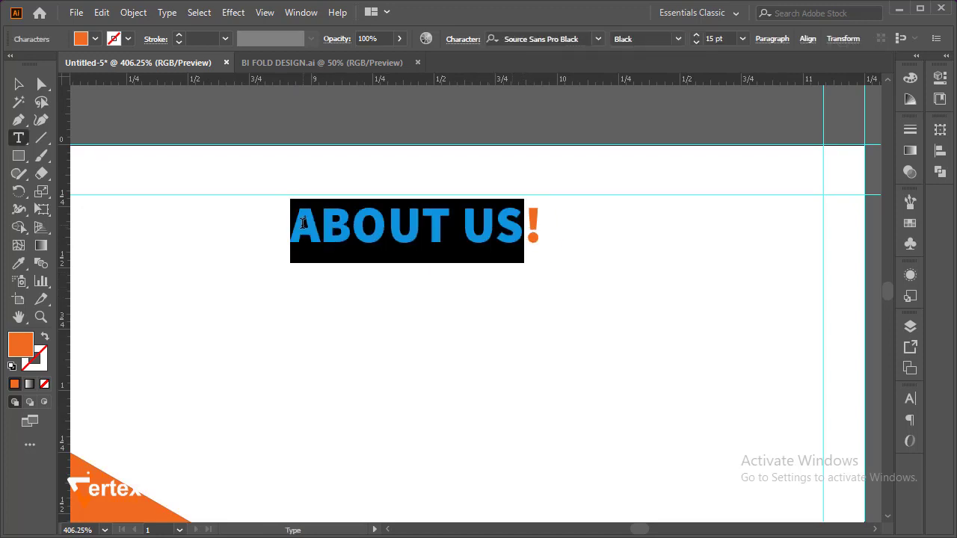
type("COM")
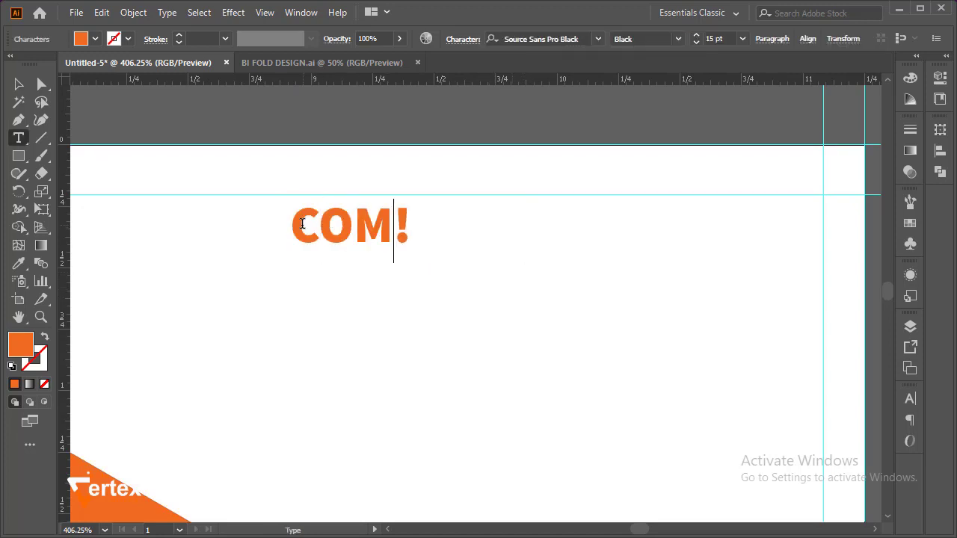
type("PANY LOGO ")
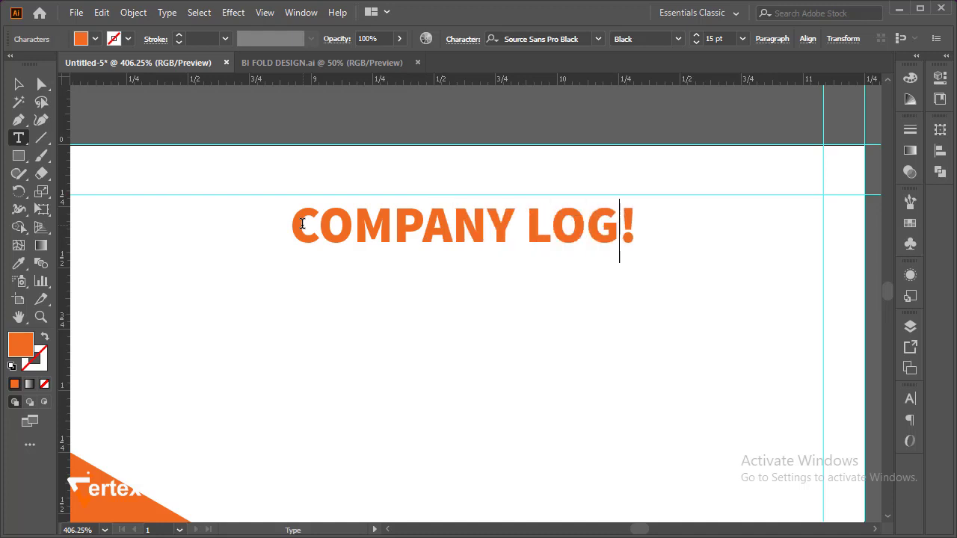
type("HERE")
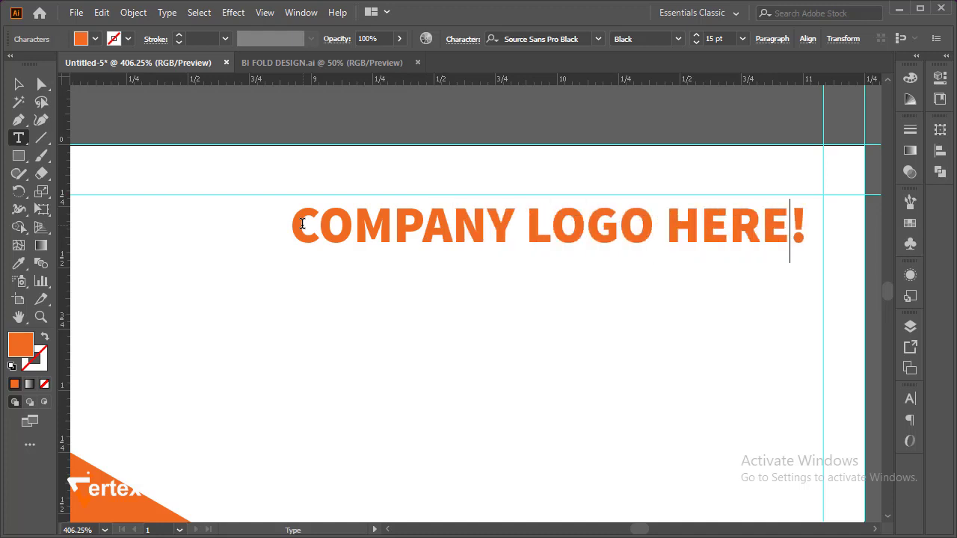
key("BackSpace")
key("BackSpace")
key("BackSpace")
key("BackSpace")
key("BackSpace")
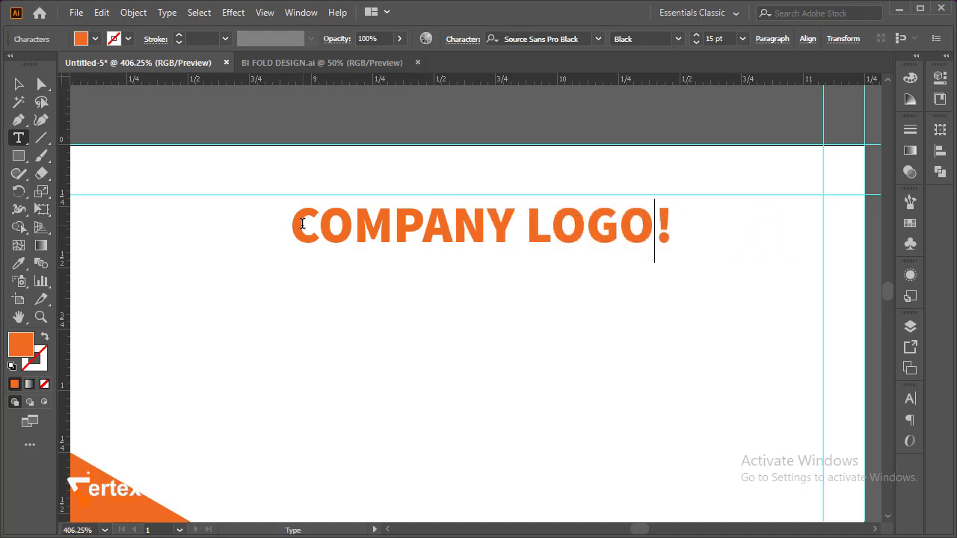
key("BackSpace")
key("Escape")
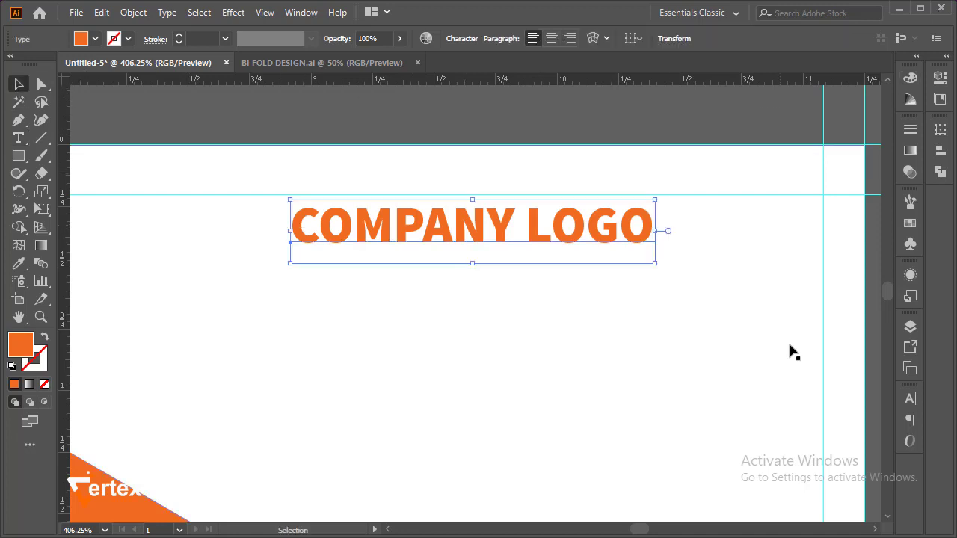
left_click_drag(655, 264, 741, 326)
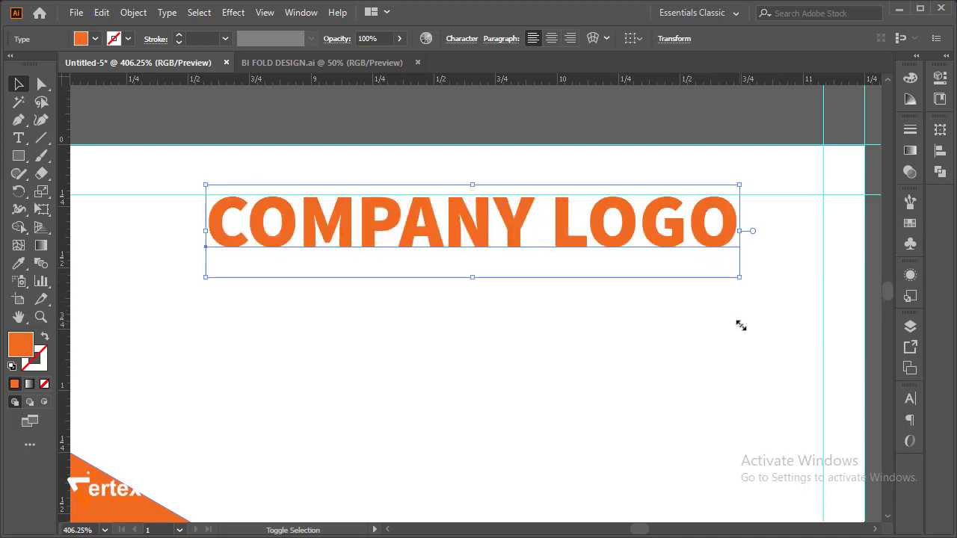
left_click(592, 344)
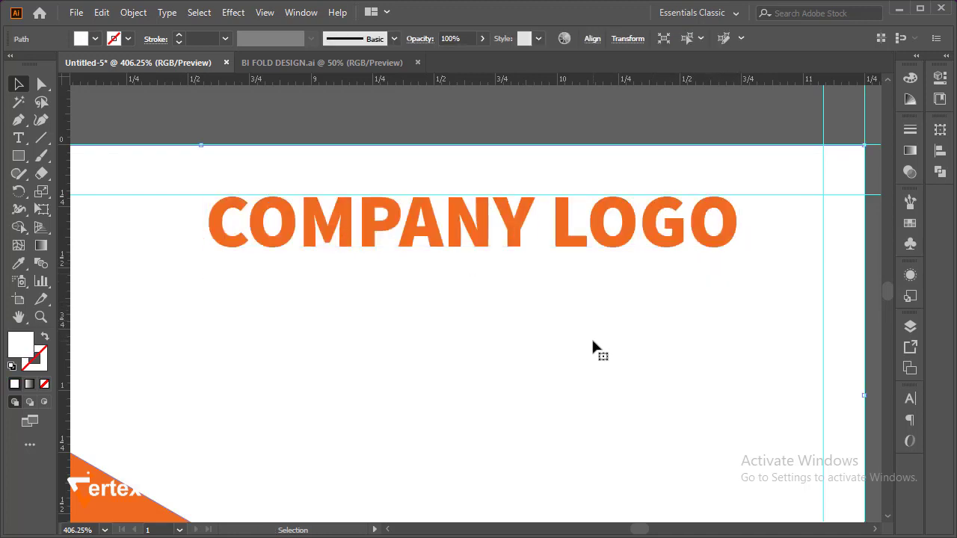
Change the font of the word COMPANY in the logo text to Arial Regular
double_click(524, 235)
left_click_drag(525, 232, 208, 235)
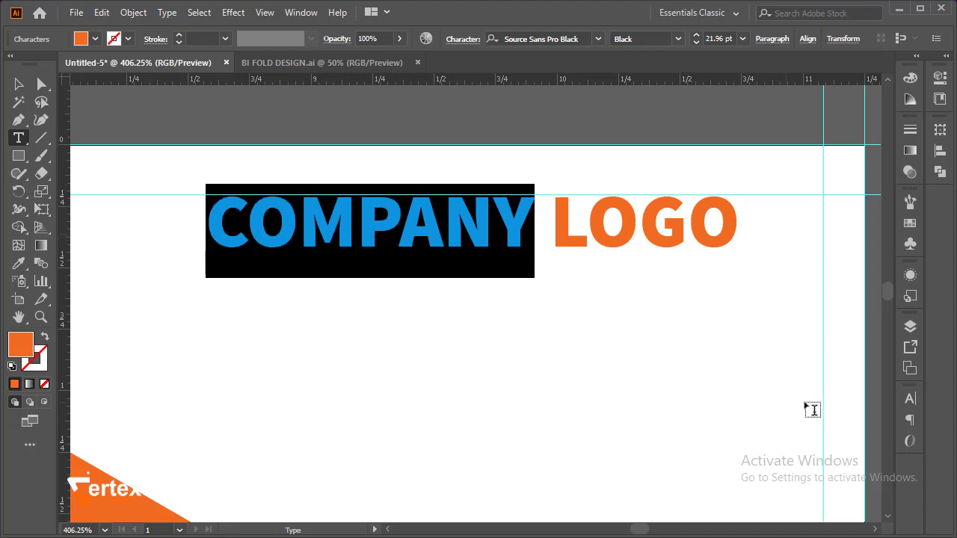
left_click(910, 398)
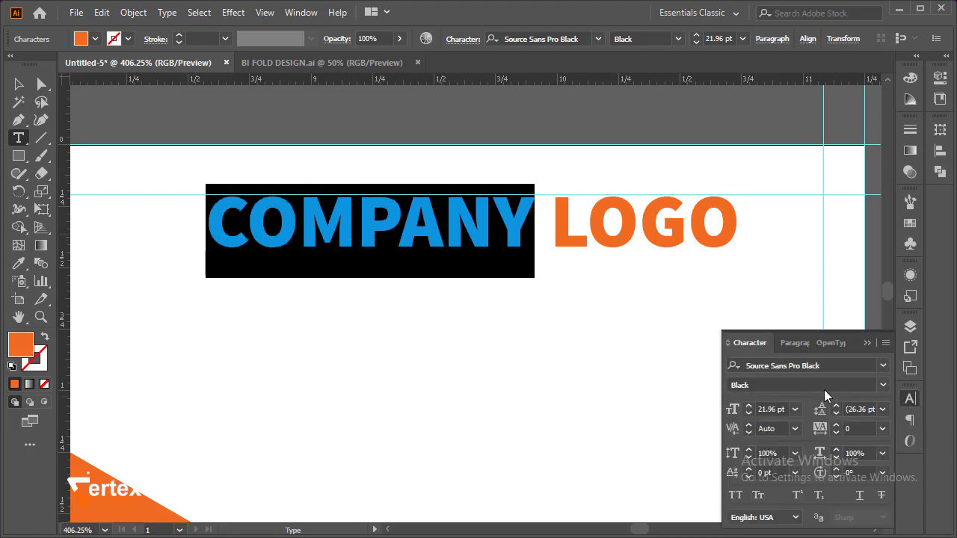
left_click(883, 385)
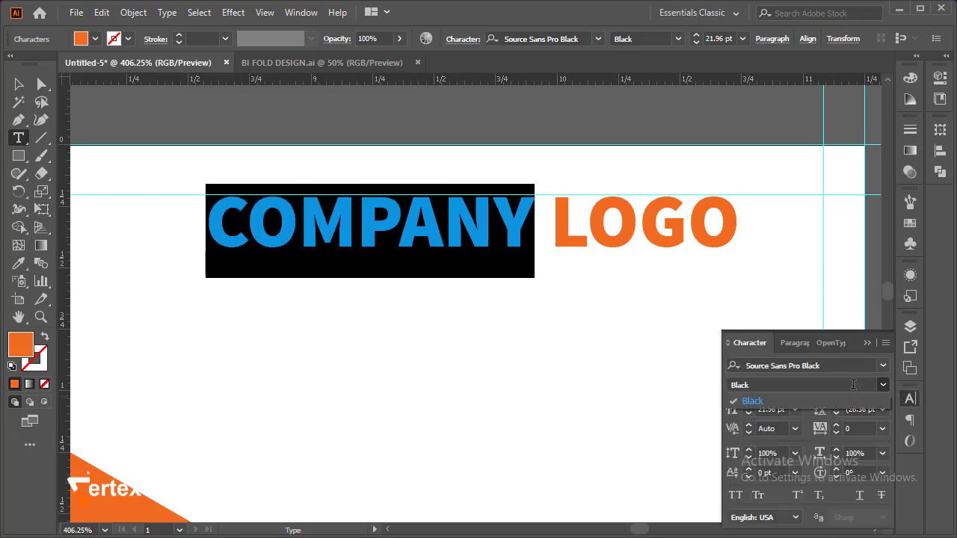
left_click(868, 396)
left_click(883, 366)
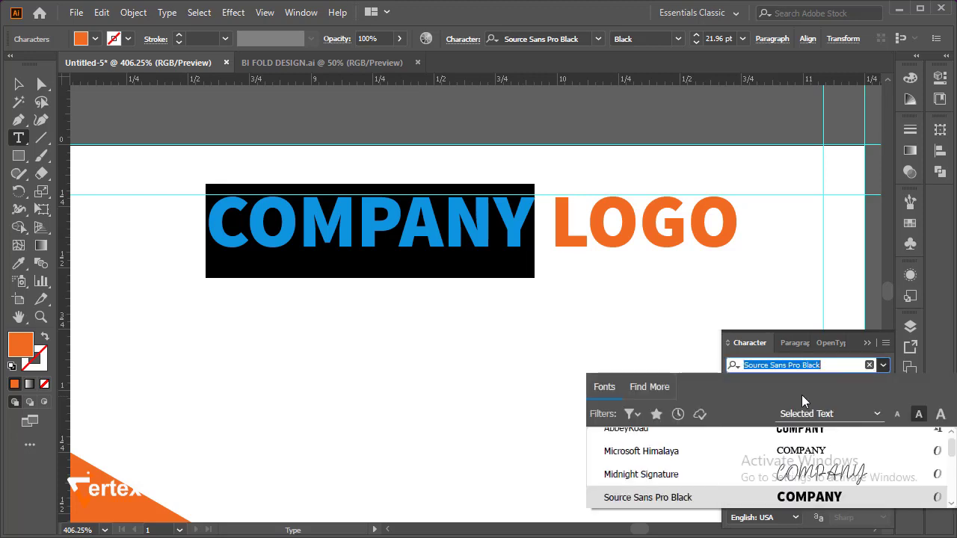
scroll(712, 468, "up", 5)
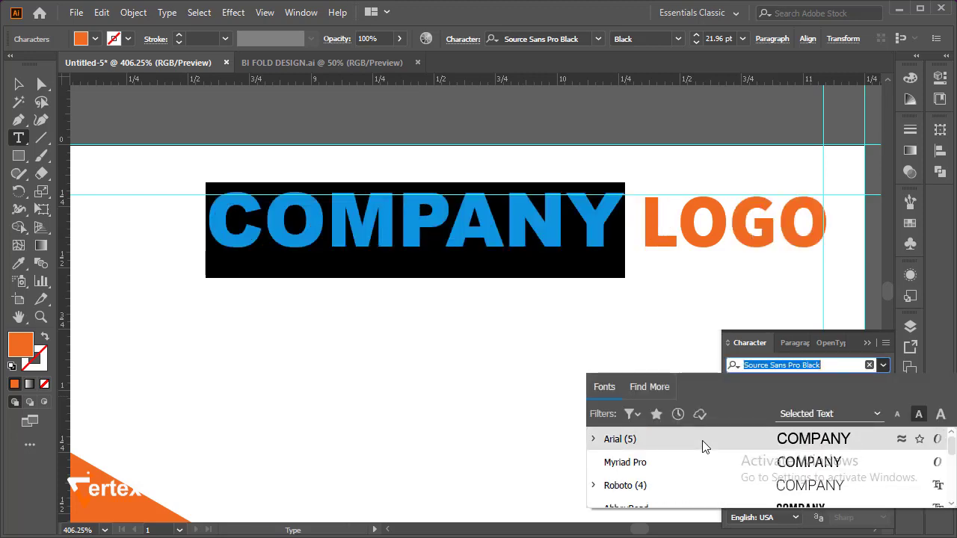
left_click(702, 440)
left_click(883, 385)
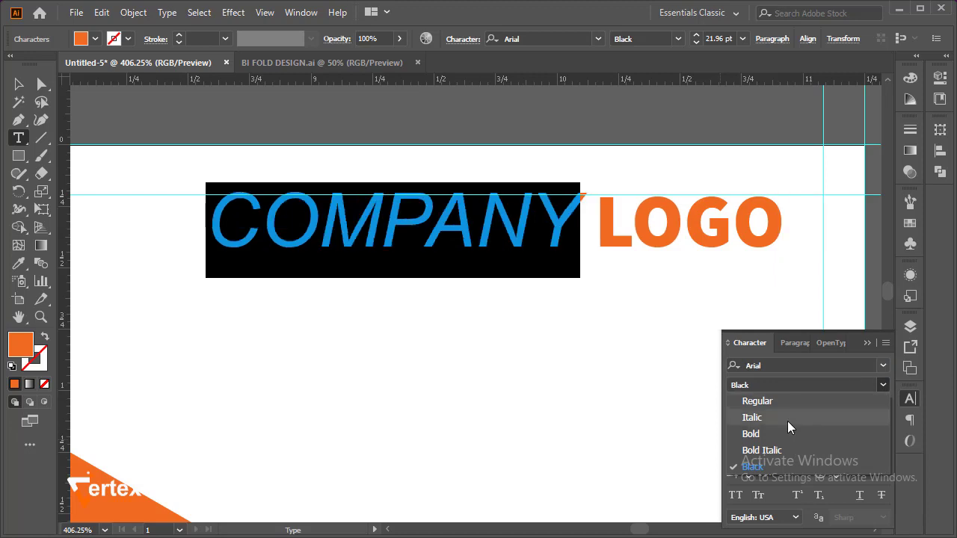
left_click(789, 402)
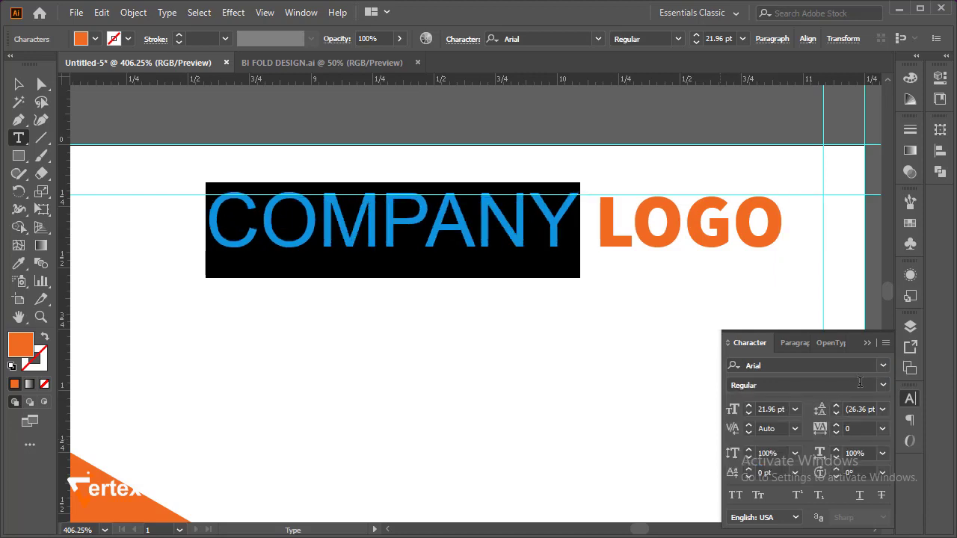
left_click(866, 343)
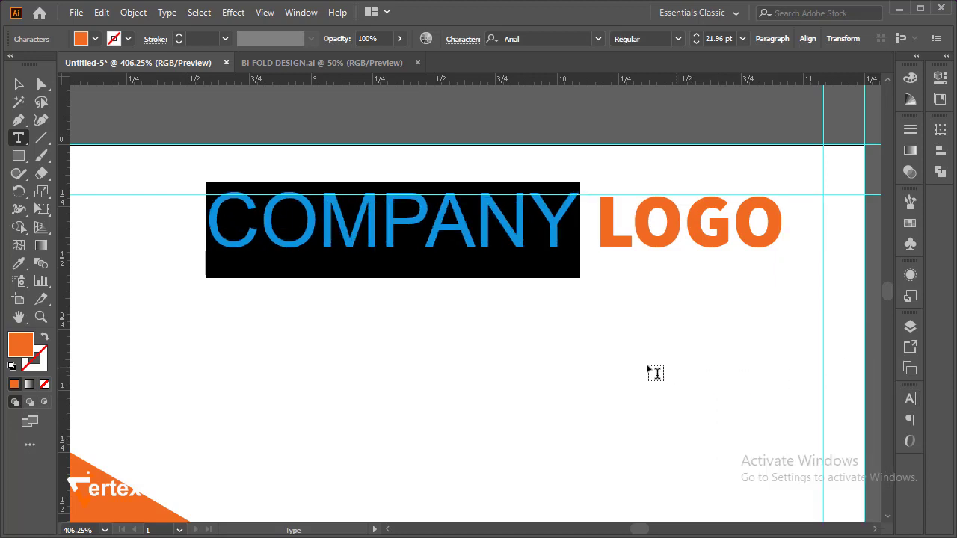
key("Right")
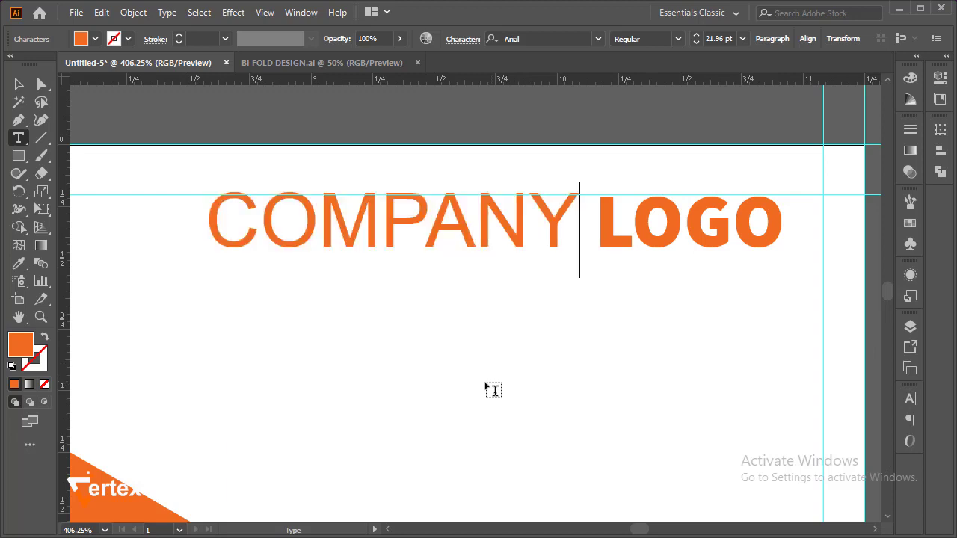
Shift the COMPANY LOGO text slightly down so its letter tops sit at the upper margin guide
left_click(19, 83)
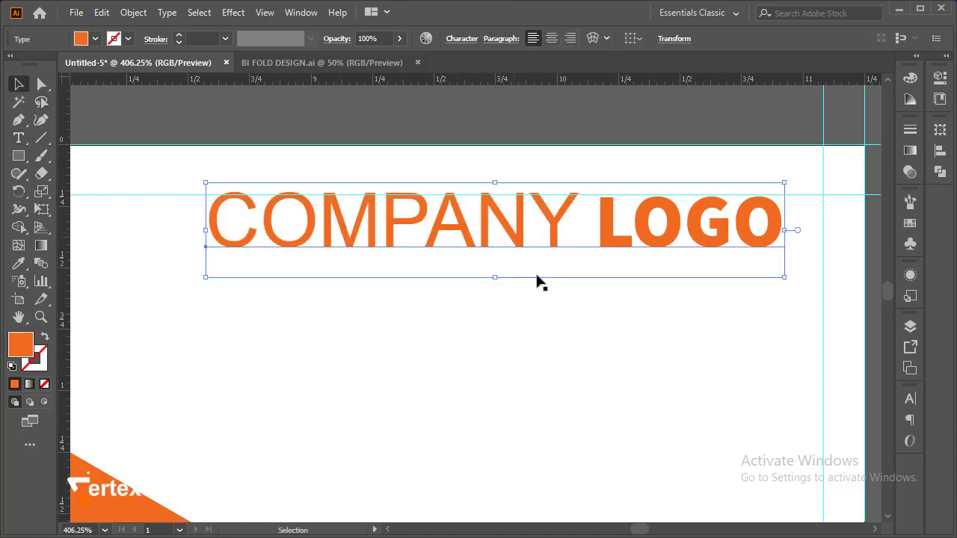
left_click(547, 316)
left_click_drag(501, 247, 504, 256)
left_click(351, 133)
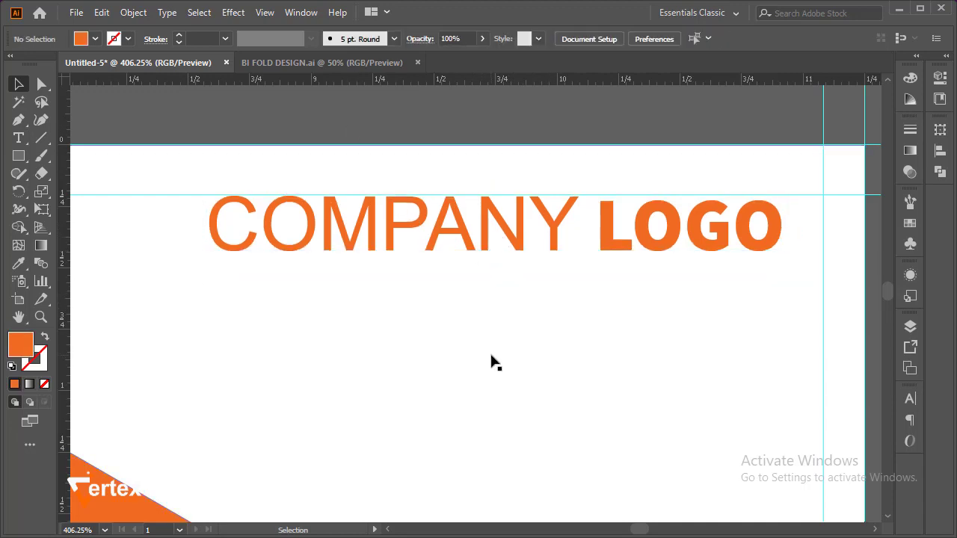
Move the COMPANY LOGO text about half an inch lower and slightly left within the white area above the roof band
left_click(507, 296, "alt")
left_click(506, 297, "alt")
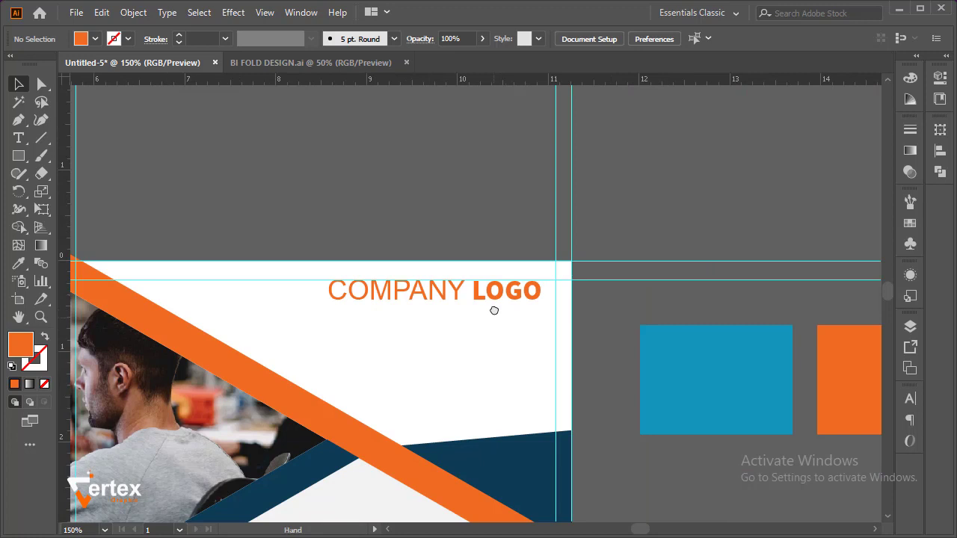
left_click_drag(494, 310, 577, 233)
left_click(498, 257, "alt")
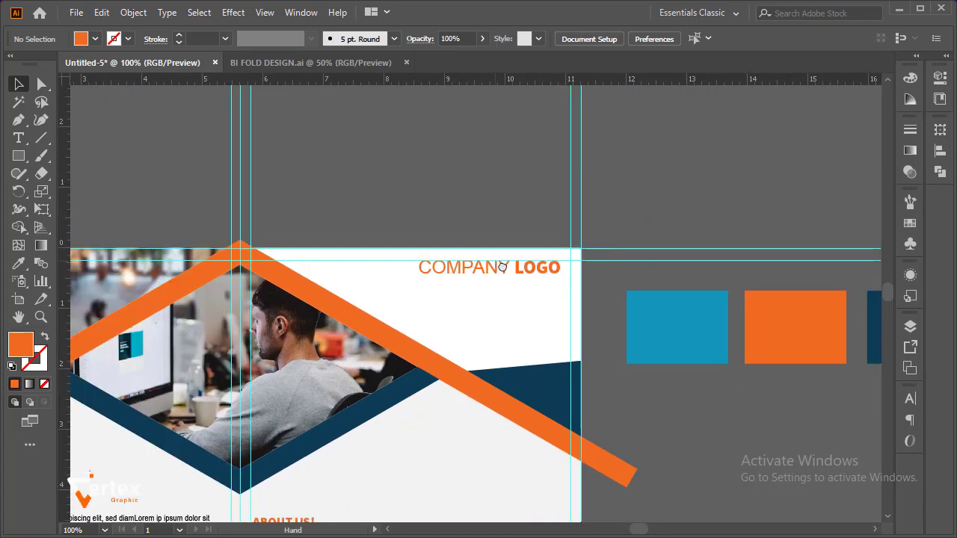
left_click_drag(502, 267, 585, 217)
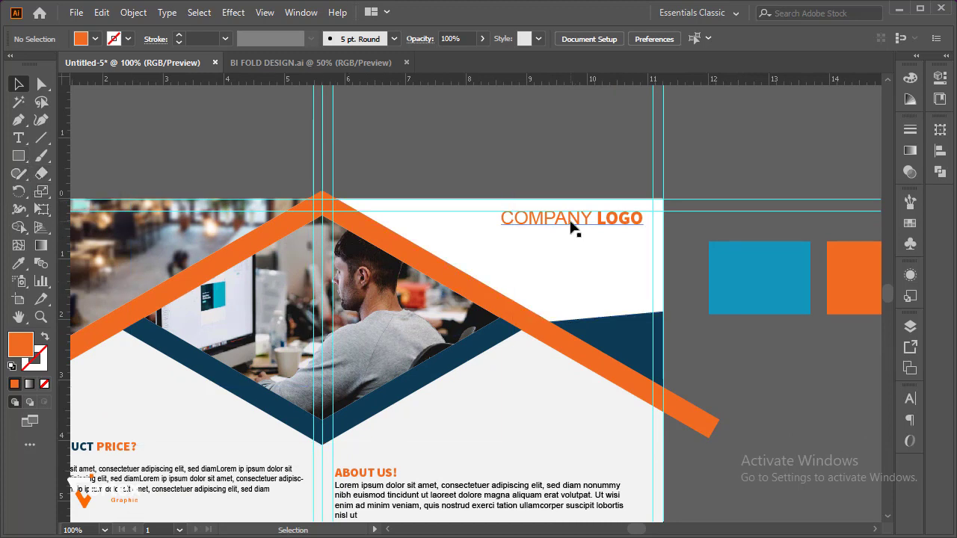
left_click_drag(569, 219, 561, 249)
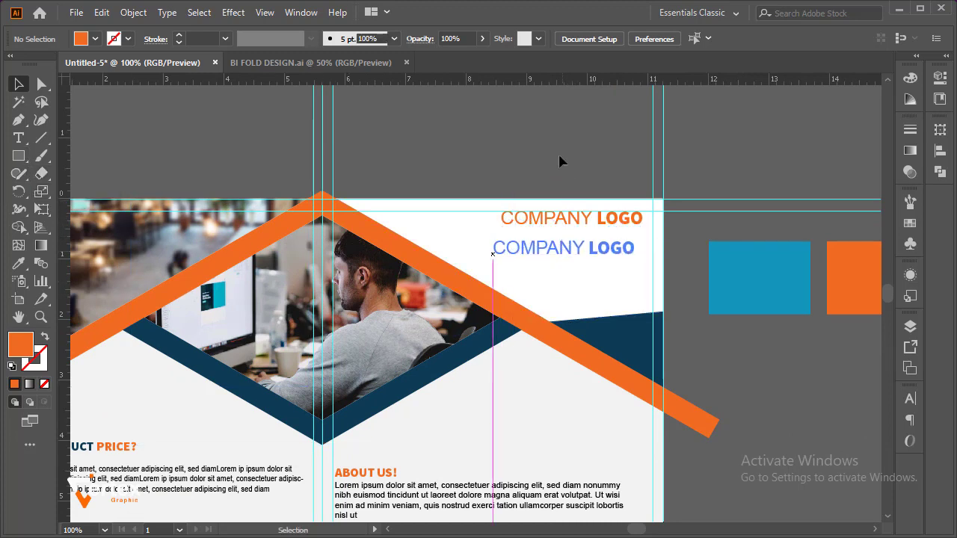
left_click(549, 311, "ctrl+alt")
left_click(547, 307, "ctrl+alt")
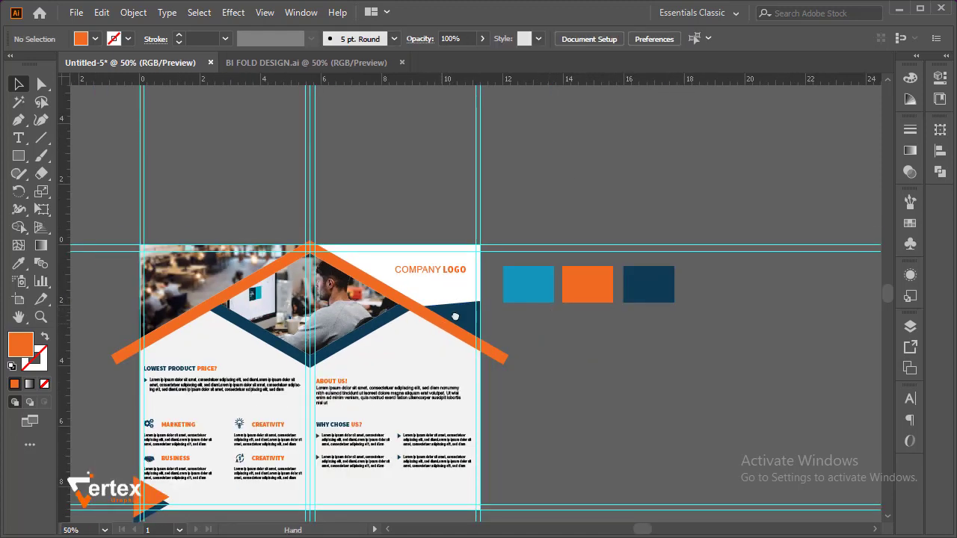
Delete the blue, orange and navy colour reference rectangles beside the artboard
left_click_drag(437, 328, 485, 224)
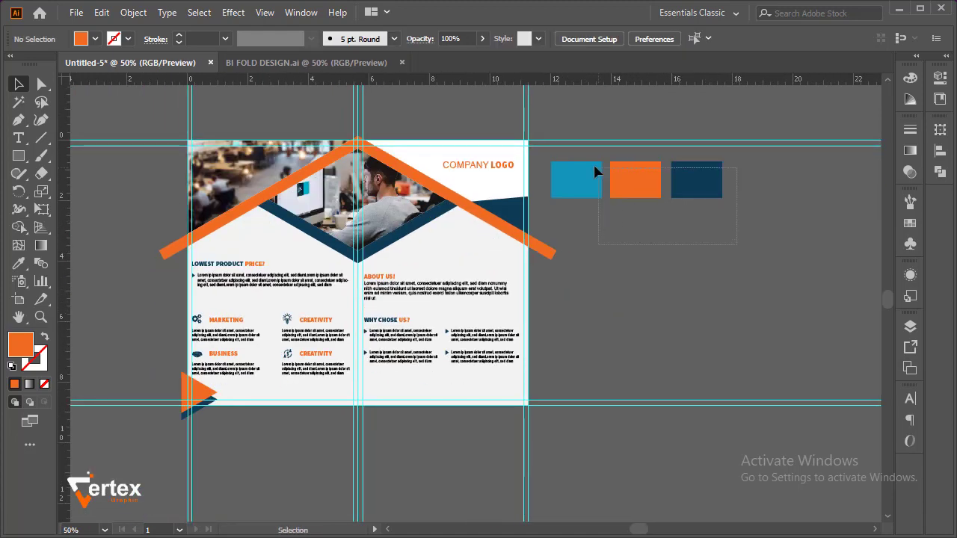
left_click_drag(589, 164, 589, 163)
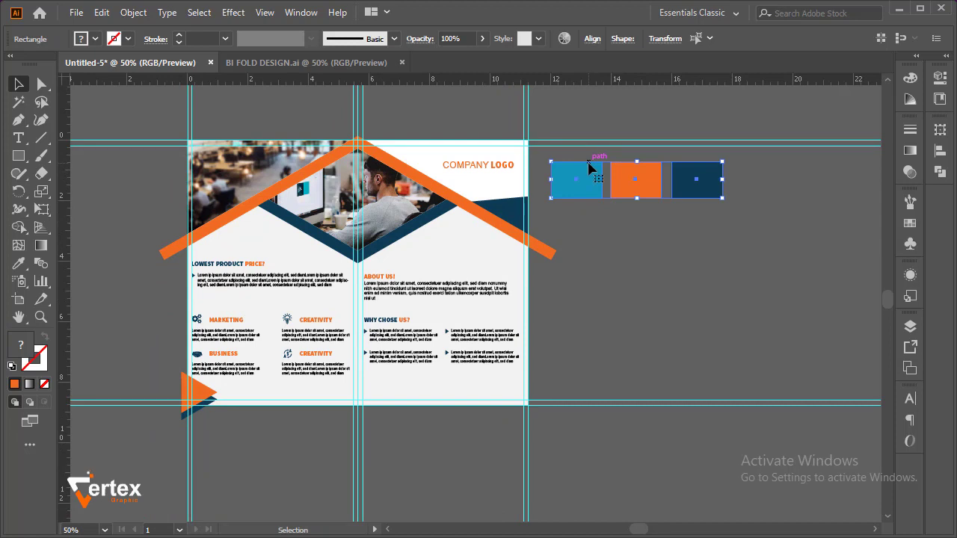
key("Delete")
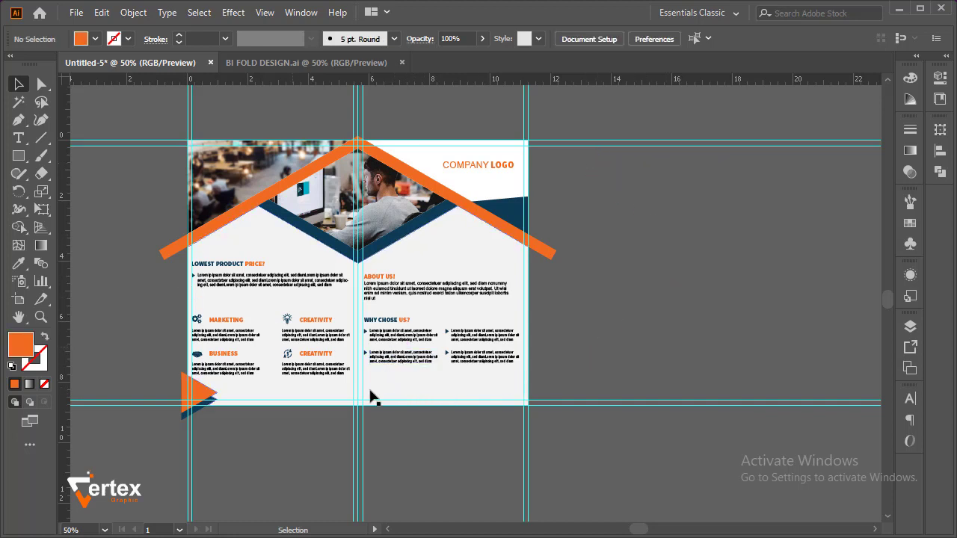
Hide all the guides so the brochure layout shows without guide lines
right_click(572, 283)
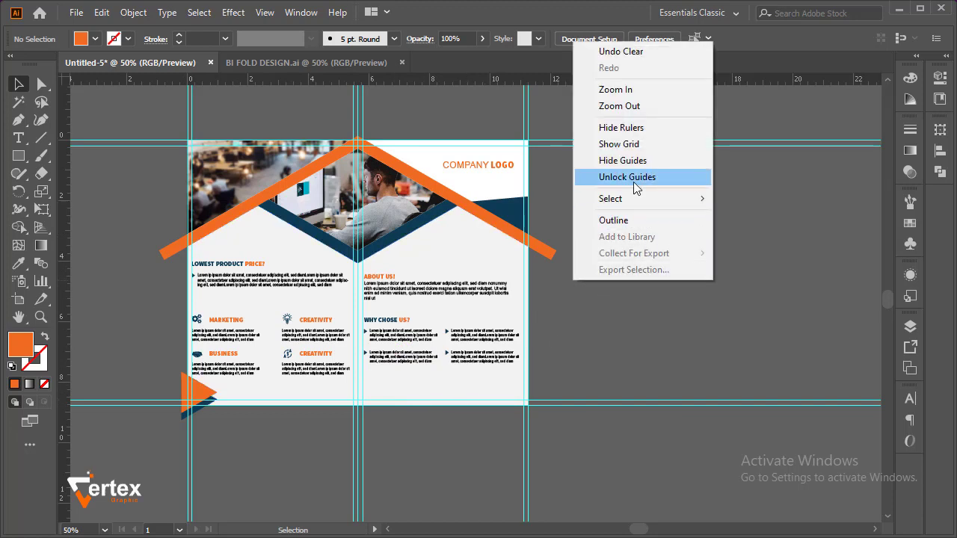
left_click(624, 161)
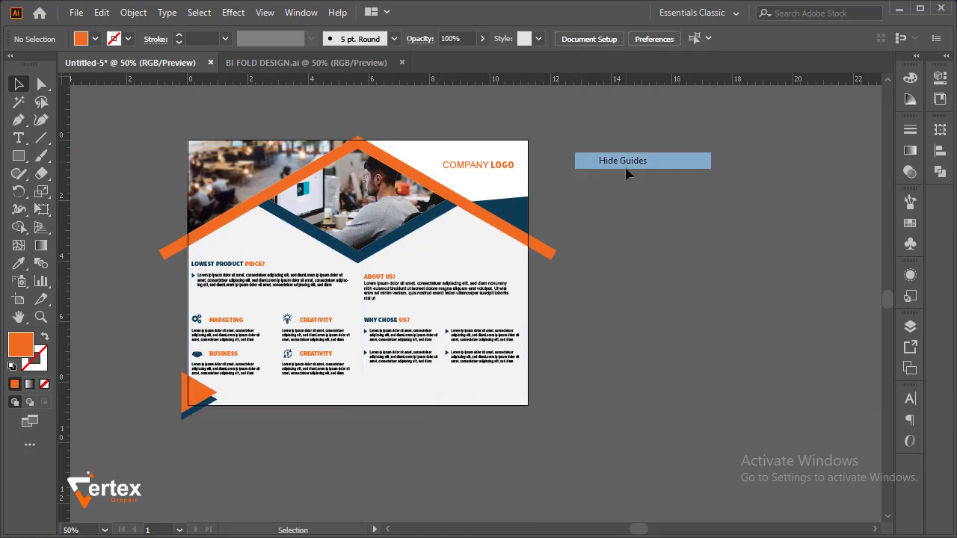
left_click(18, 155)
left_click(18, 83)
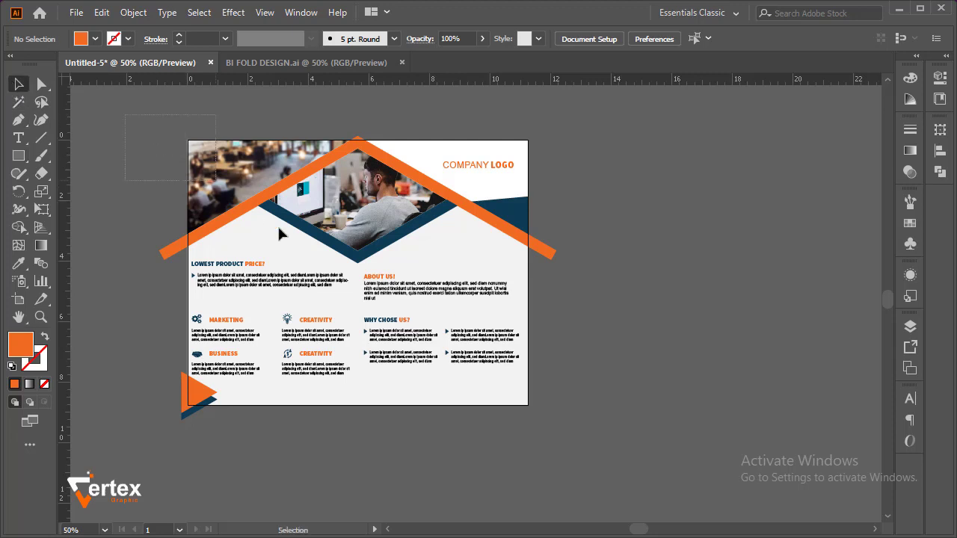